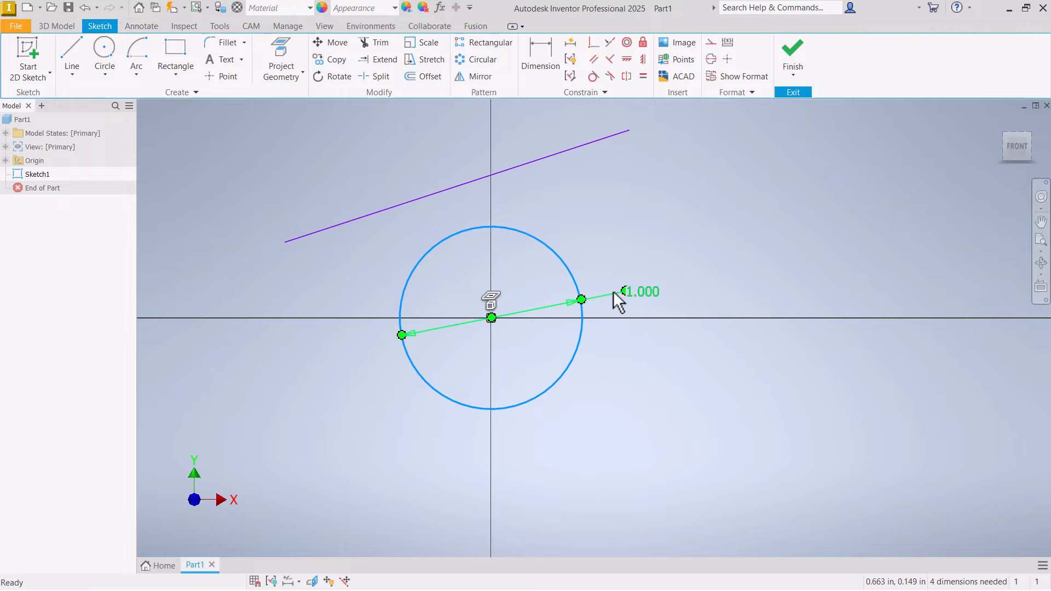
# - Move the slanted line down so that it crosses the upper part of the circle
pyautogui.click(622, 236)
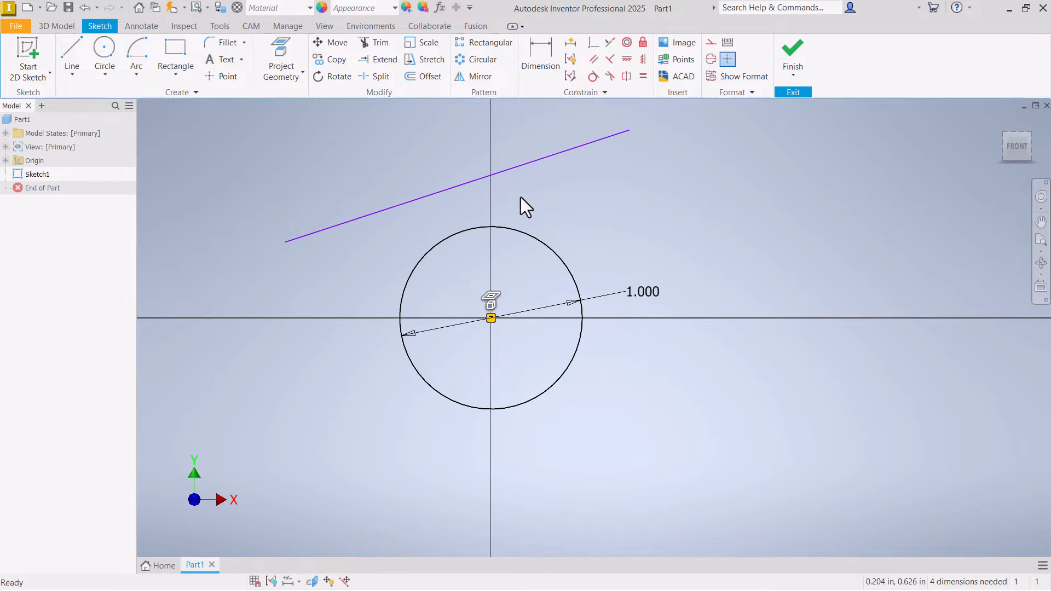
pyautogui.moveTo(505, 170)
pyautogui.mouseDown()
pyautogui.moveTo(504, 197)
pyautogui.moveTo(502, 178)
pyautogui.mouseUp()
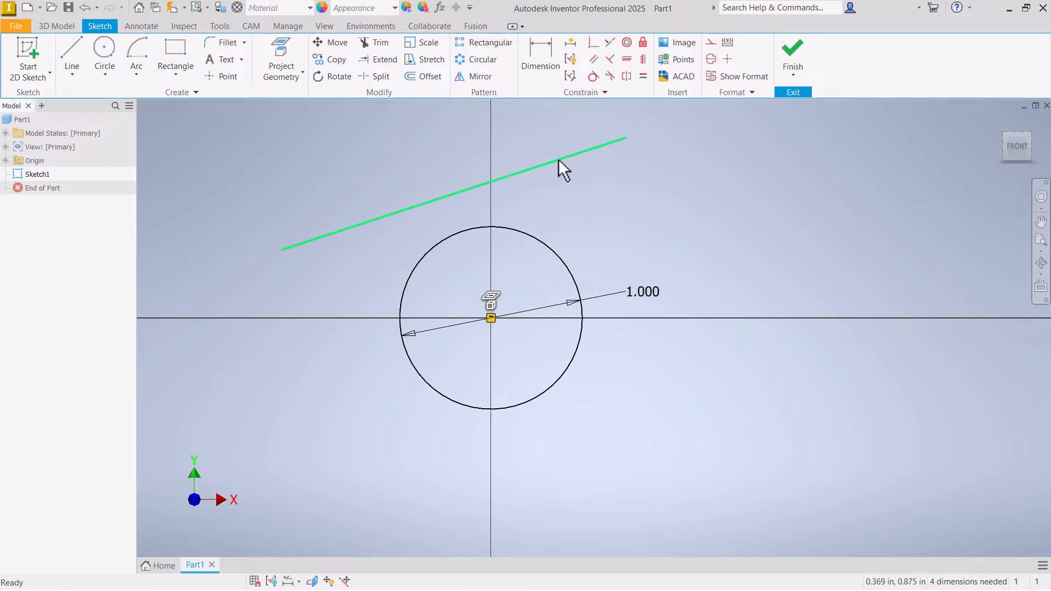
pyautogui.click(536, 189)
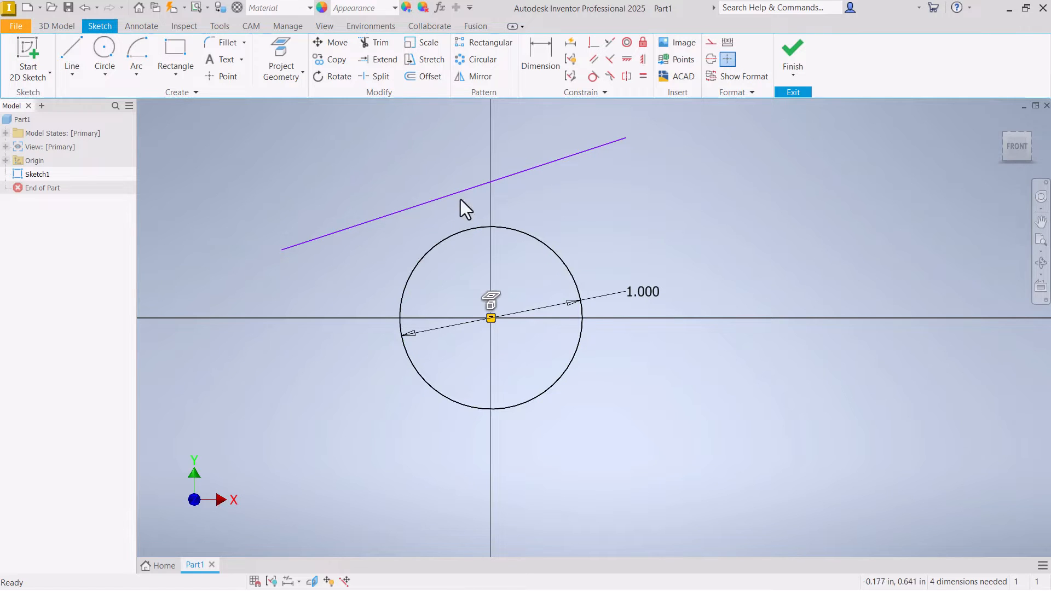
pyautogui.moveTo(465, 192)
pyautogui.mouseDown()
pyautogui.moveTo(458, 206)
pyautogui.moveTo(542, 231)
pyautogui.moveTo(474, 265)
pyautogui.moveTo(491, 256)
pyautogui.mouseUp()
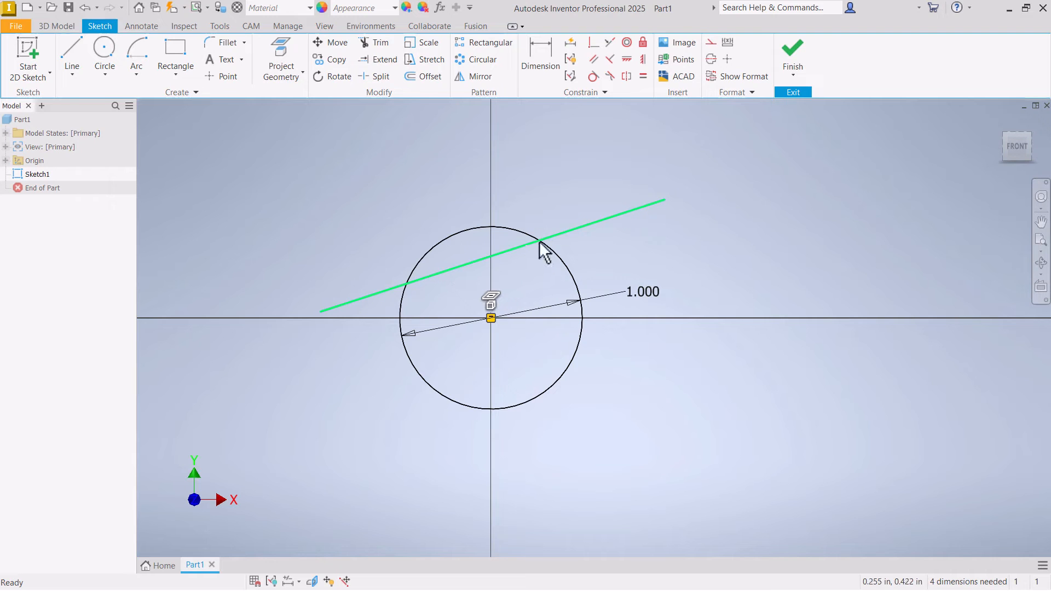
# - Apply a Tangent constraint between the slanted line and the circle
pyautogui.click(593, 76)
pyautogui.click(580, 228)
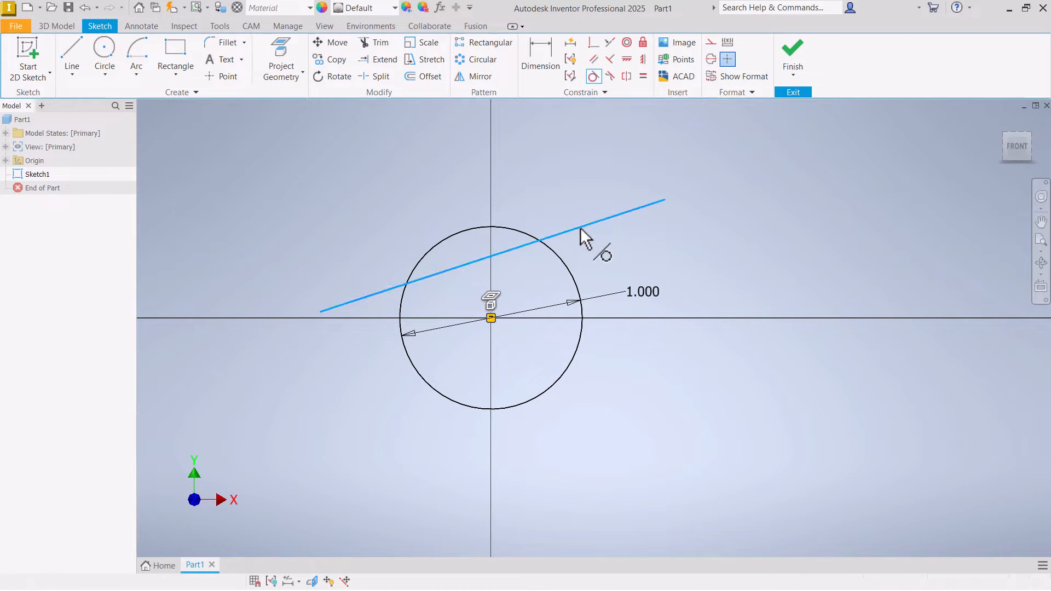
pyautogui.click(472, 228)
pyautogui.rightClick(426, 184)
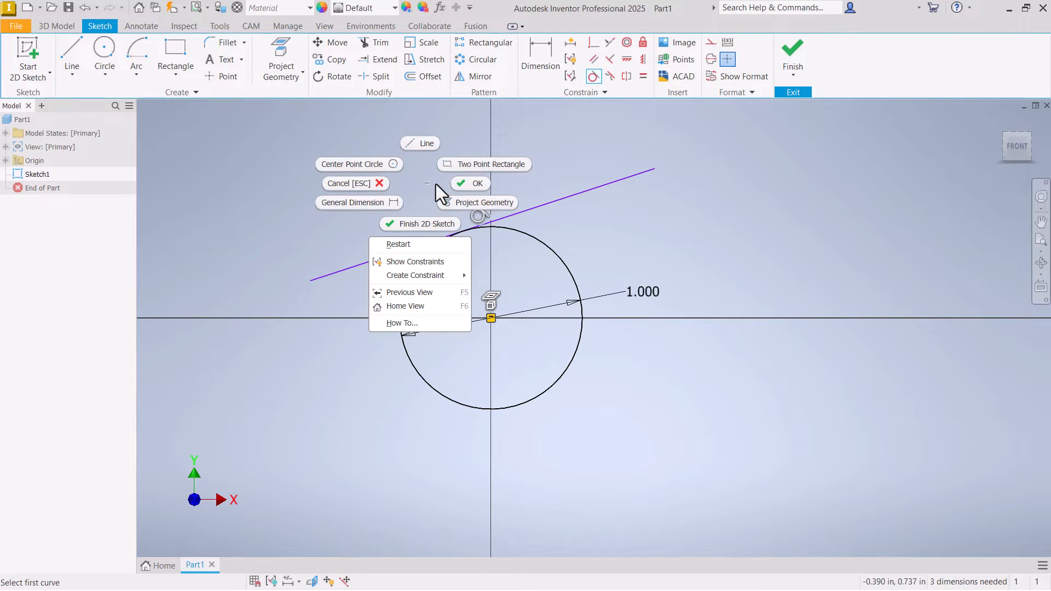
pyautogui.click(470, 184)
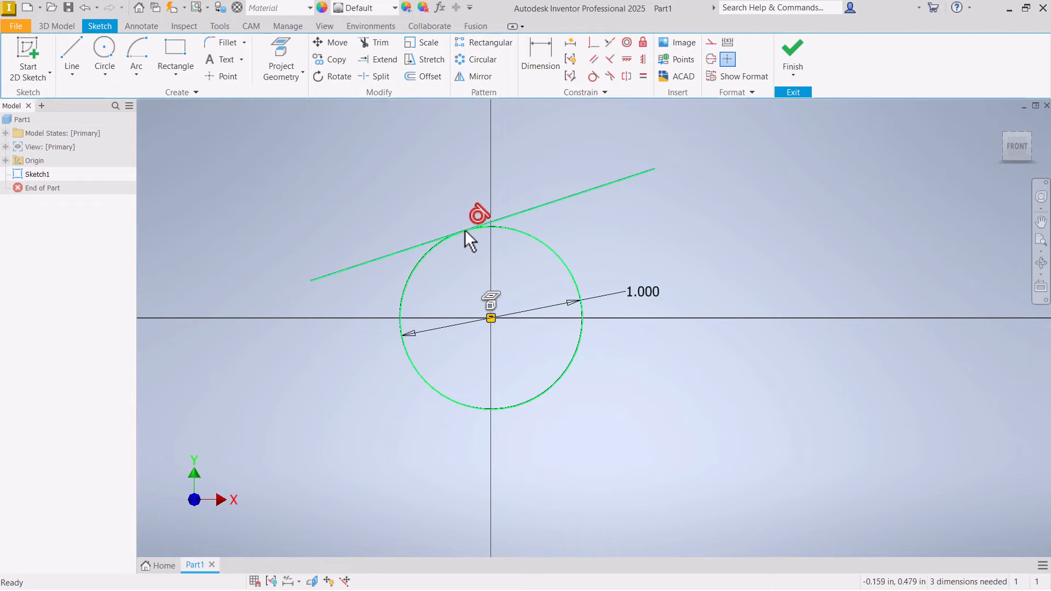
# - Reposition both endpoints of the slanted line to test its tangency to the circle
pyautogui.moveTo(654, 169); pyautogui.dragTo(722, 266)
pyautogui.moveTo(365, 210); pyautogui.dragTo(275, 305)
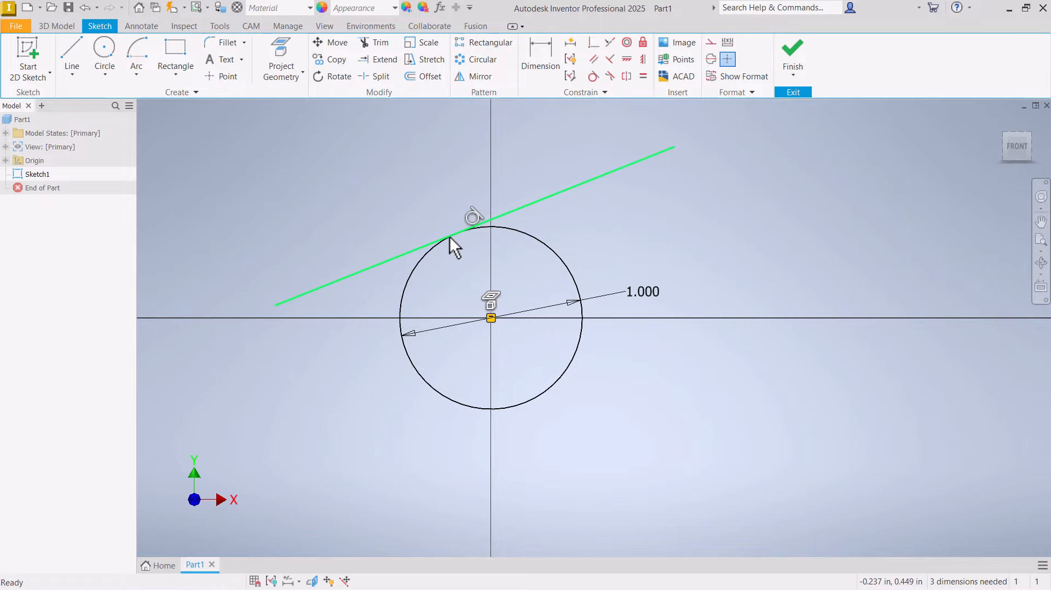
pyautogui.click(449, 235)
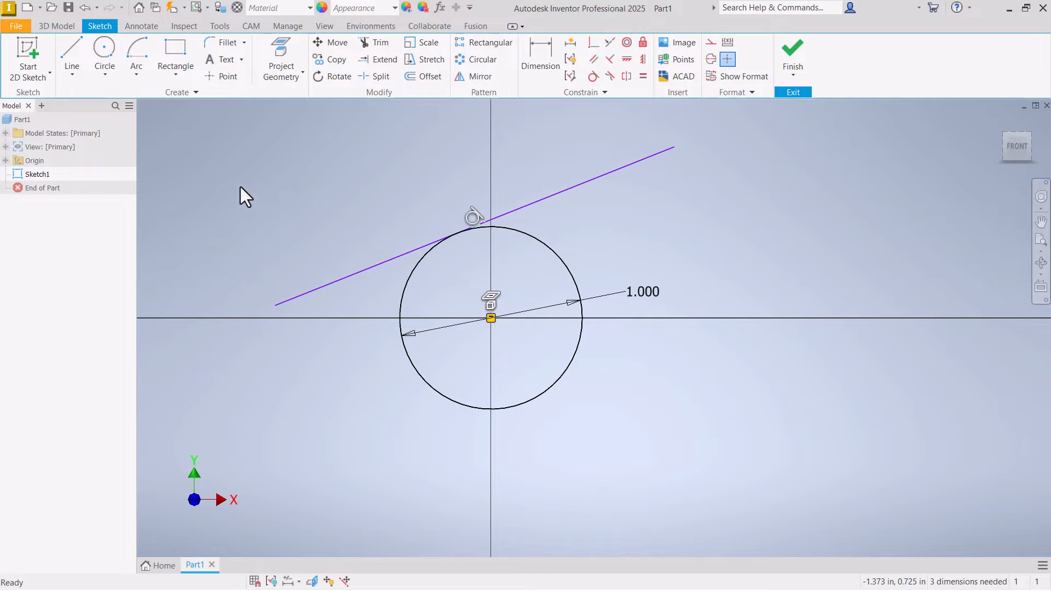
pyautogui.scroll(3, 216, 193)
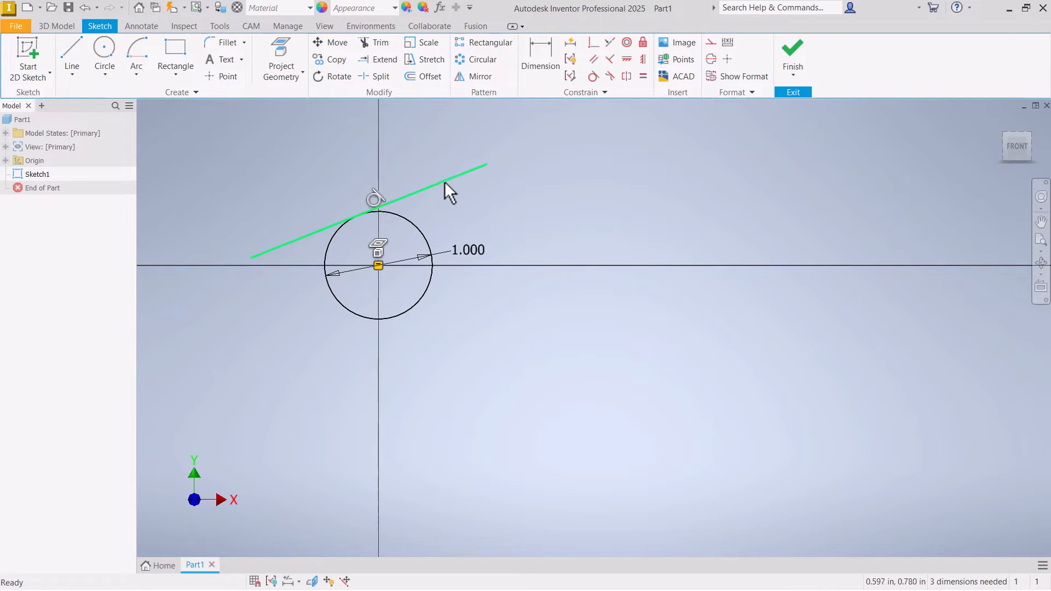
# - Delete the slanted line and move the circle's diameter dimension text below the circle
pyautogui.press('Delete')
pyautogui.scroll(-3, 465, 202)
pyautogui.scroll(2, 479, 230)
pyautogui.moveTo(475, 248); pyautogui.dragTo(430, 375)
# - Sketch a second circle beside the dimensioned circle and make the two circles tangent
pyautogui.click(113, 54)
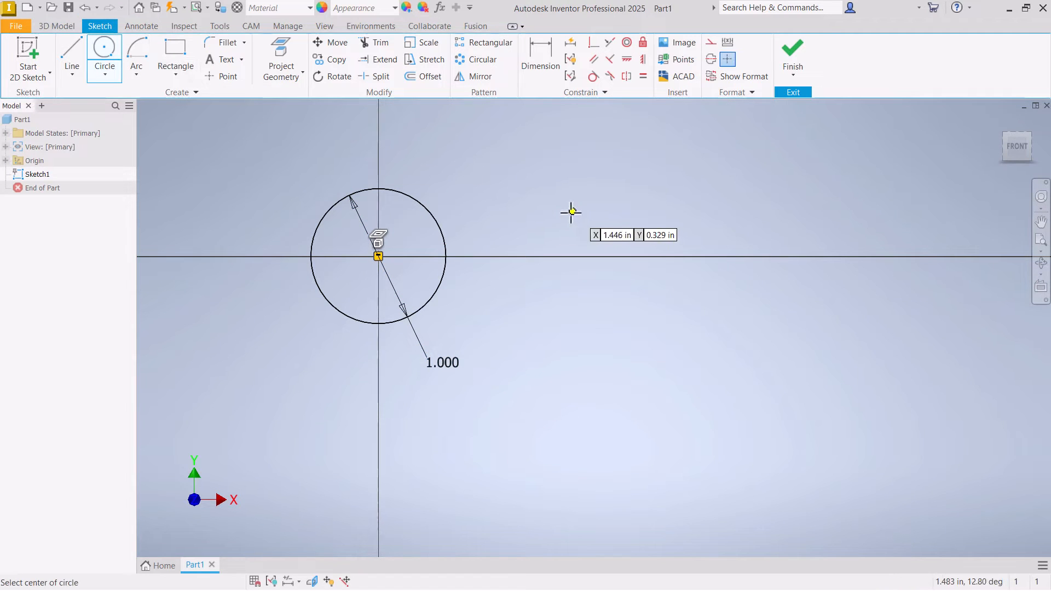
pyautogui.click(539, 222)
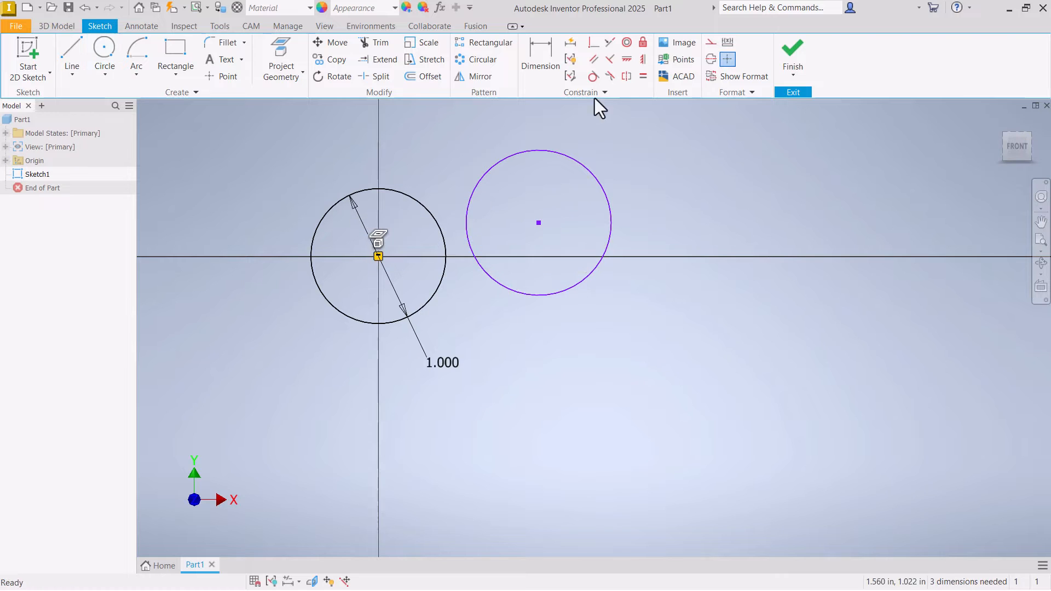
pyautogui.click(593, 76)
pyautogui.click(476, 183)
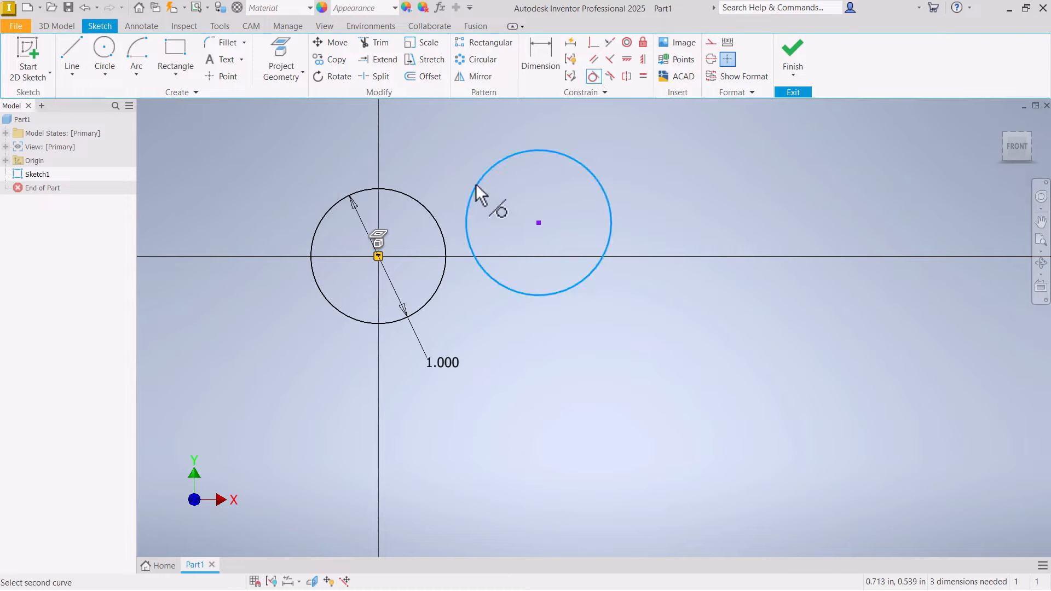
pyautogui.click(442, 224)
pyautogui.rightClick(441, 156)
pyautogui.click(463, 160)
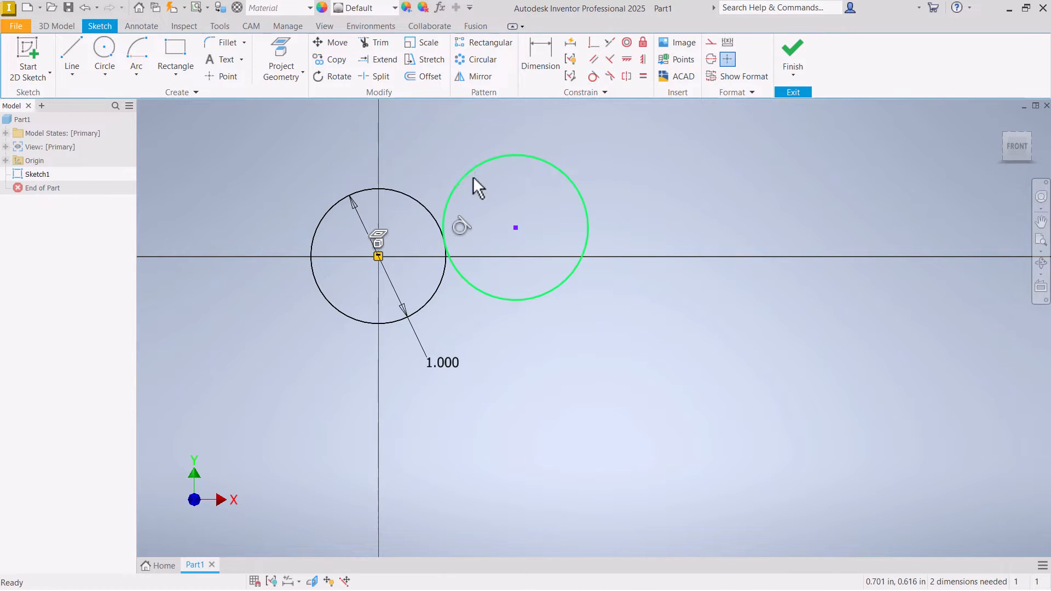
# - Shift the second circle by its centre point and inspect where it touches the dimensioned circle
pyautogui.moveTo(516, 227)
pyautogui.mouseDown()
pyautogui.moveTo(499, 232)
pyautogui.moveTo(510, 233)
pyautogui.mouseUp()
pyautogui.scroll(5, 449, 244)
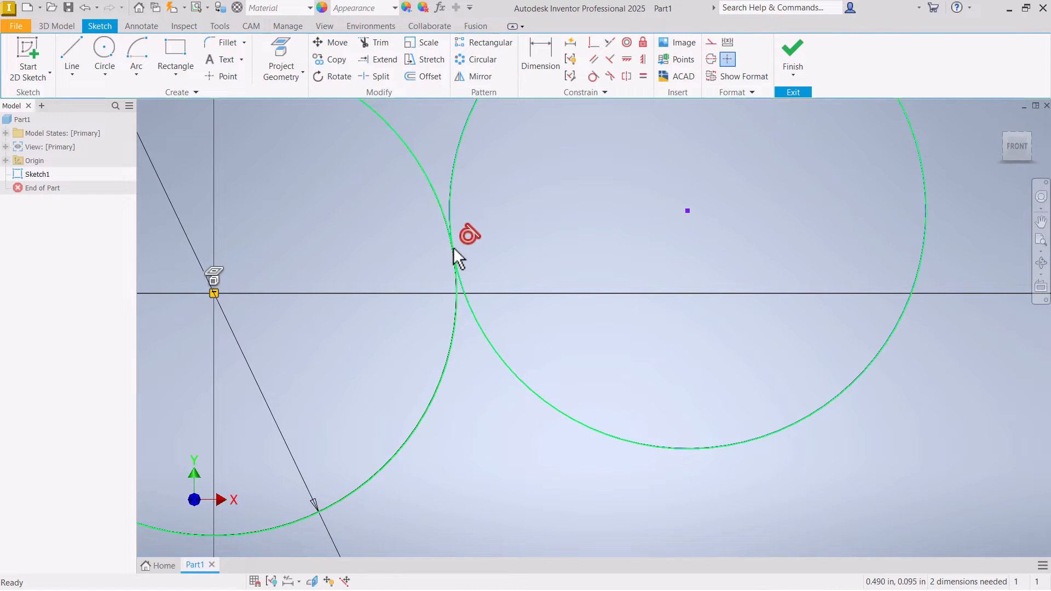
pyautogui.scroll(-4, 418, 252)
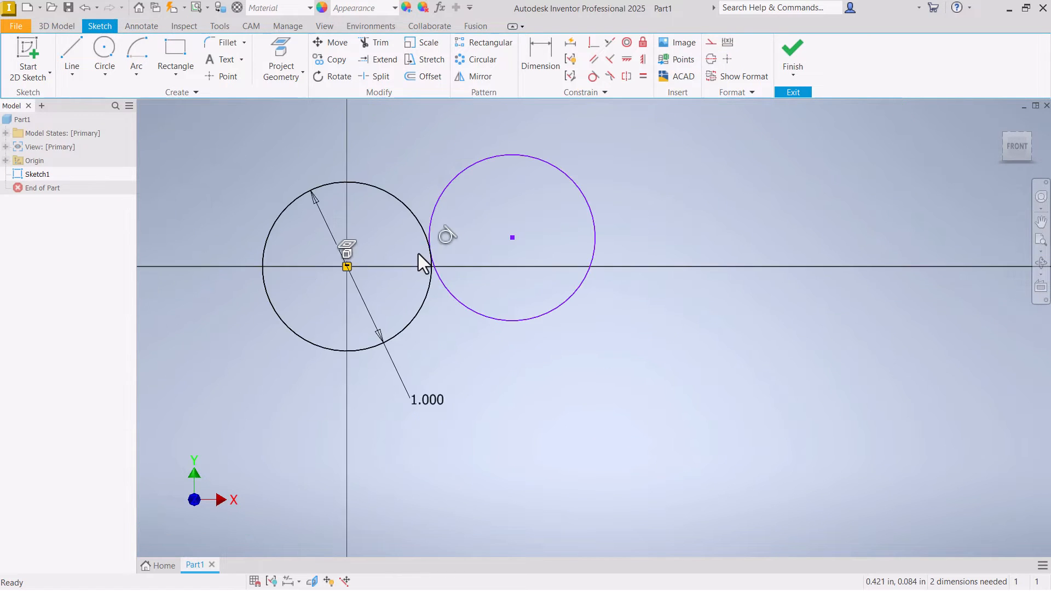
# - Sketch two more circles, one overlapping the second circle at its upper right and one below it to the right
pyautogui.click(104, 51)
pyautogui.click(629, 155)
pyautogui.click(563, 200)
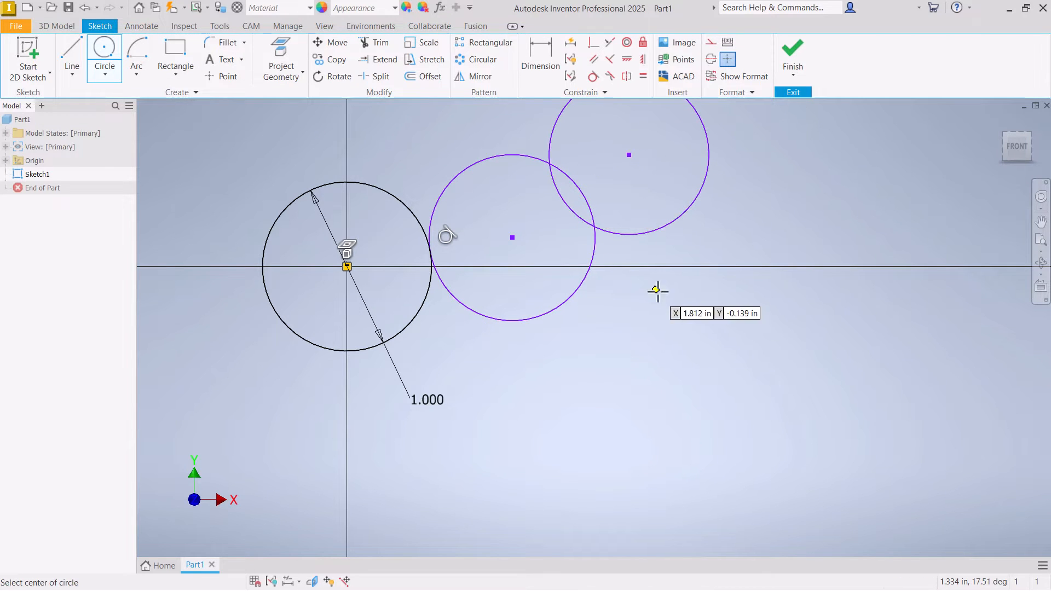
pyautogui.click(708, 355)
pyautogui.click(638, 300)
pyautogui.rightClick(641, 299)
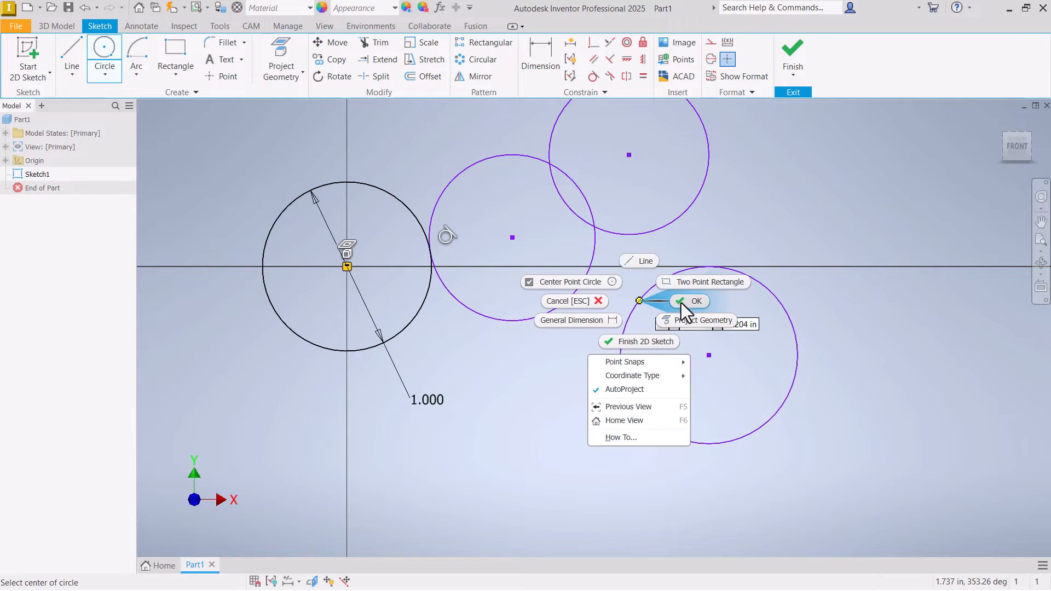
pyautogui.click(683, 303)
pyautogui.scroll(-3, 588, 182)
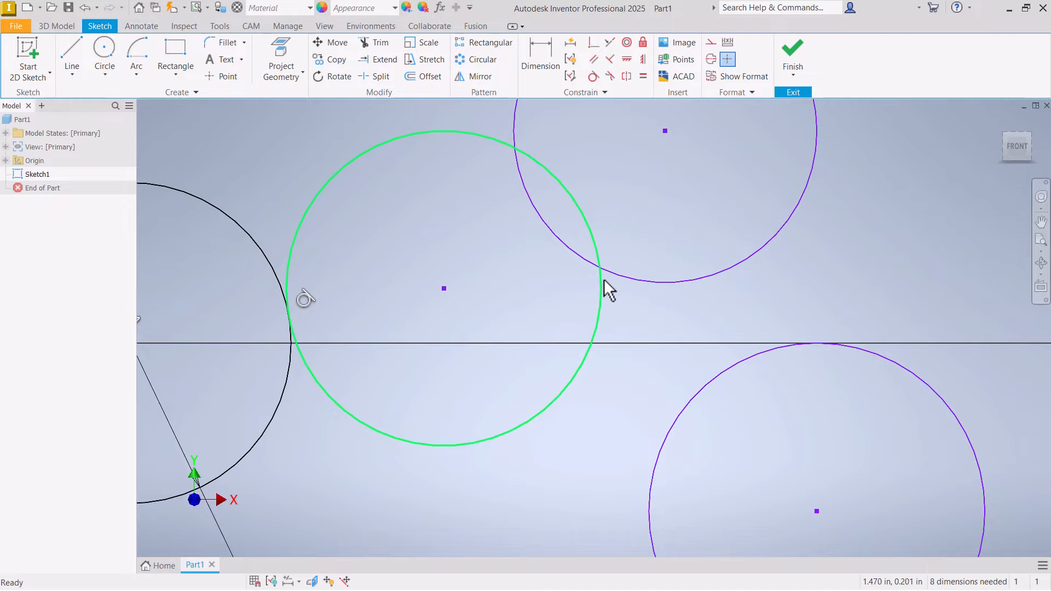
pyautogui.scroll(5, 603, 278)
pyautogui.moveTo(626, 350); pyautogui.dragTo(621, 346)
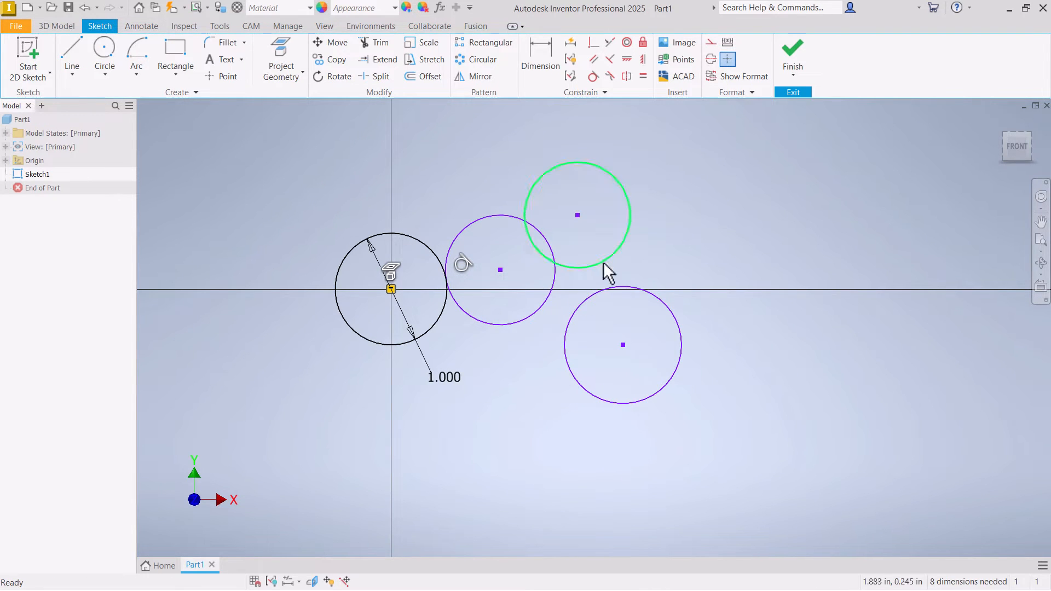
# - Apply Tangent constraints between each pair of the three undimensioned circles
pyautogui.click(592, 76)
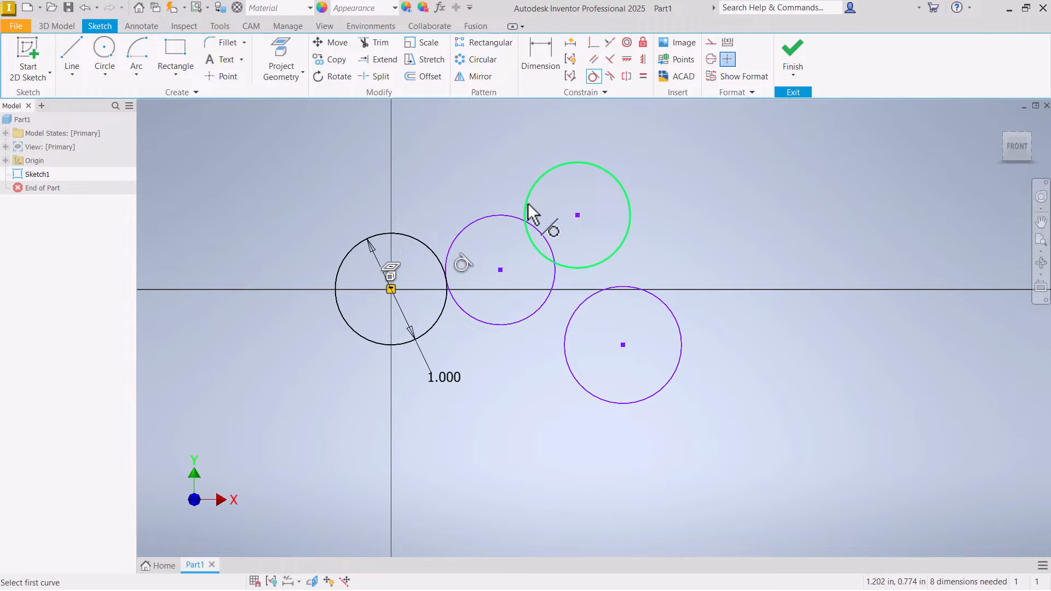
pyautogui.click(528, 207)
pyautogui.click(516, 219)
pyautogui.click(587, 296)
pyautogui.click(593, 262)
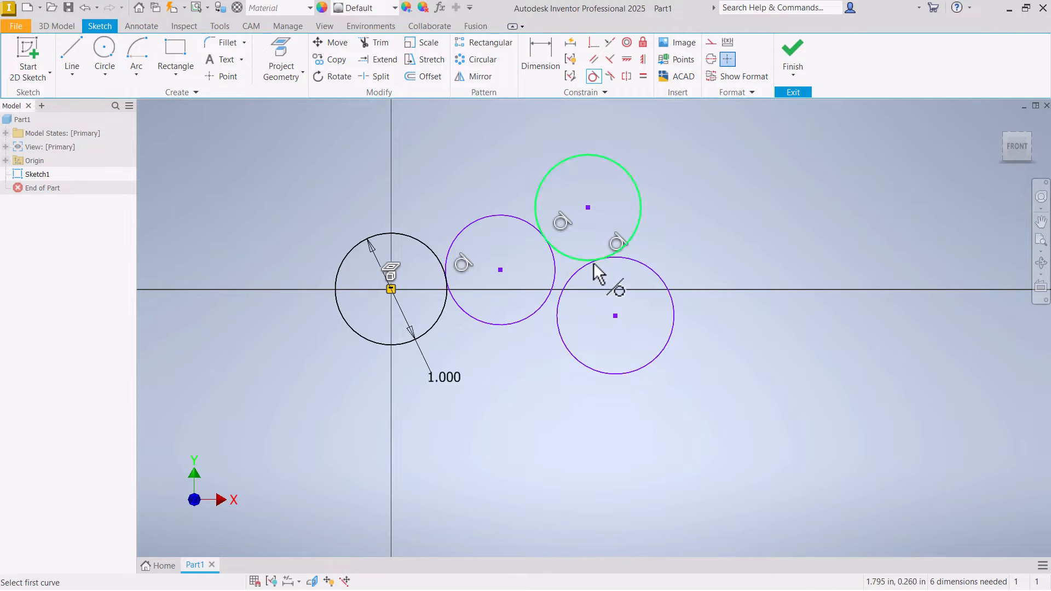
pyautogui.click(572, 274)
pyautogui.click(556, 277)
pyautogui.scroll(3, 558, 278)
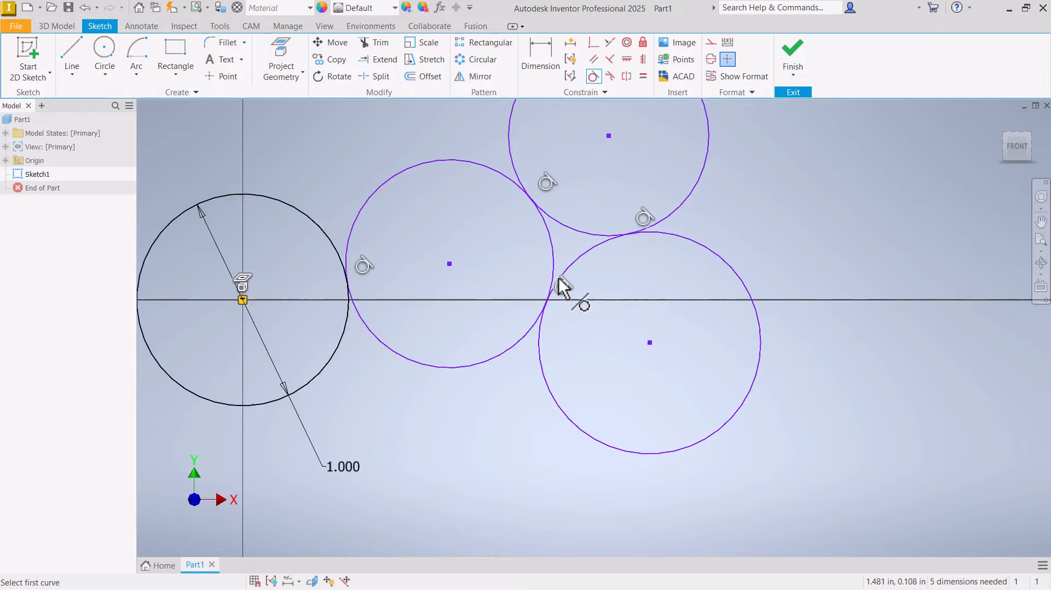
pyautogui.scroll(3, 556, 278)
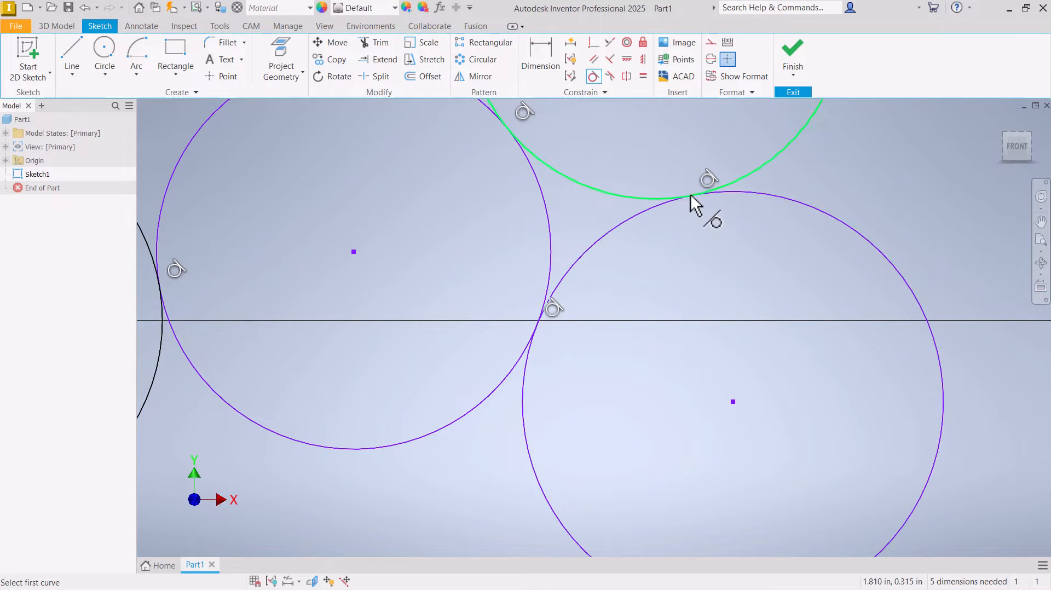
pyautogui.scroll(-5, 528, 286)
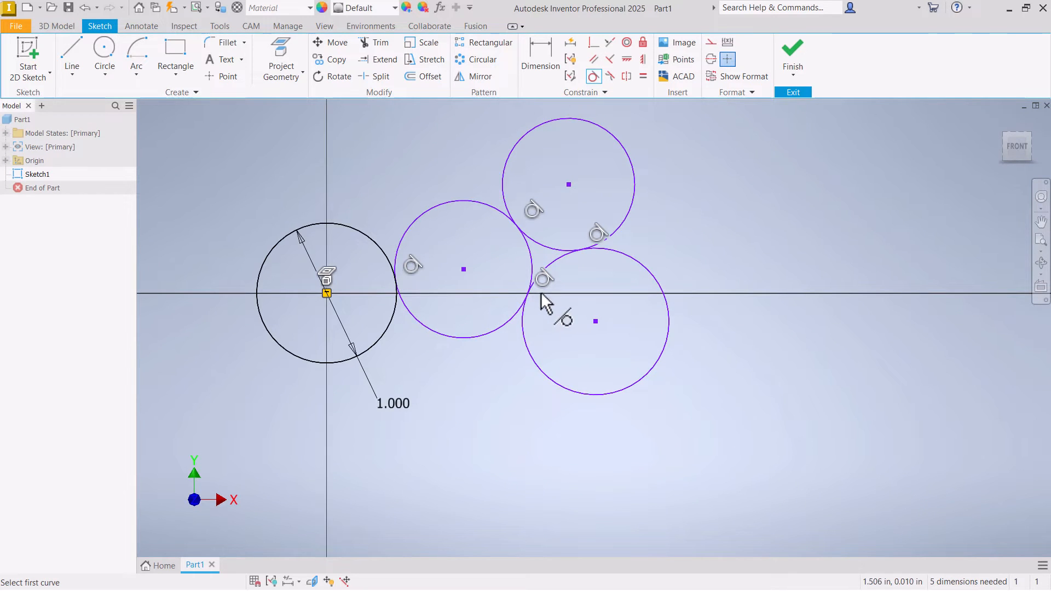
pyautogui.press('Escape')
# - Delete the three undimensioned circles, keeping only the circle centred on the origin
pyautogui.moveTo(750, 173); pyautogui.dragTo(468, 335)
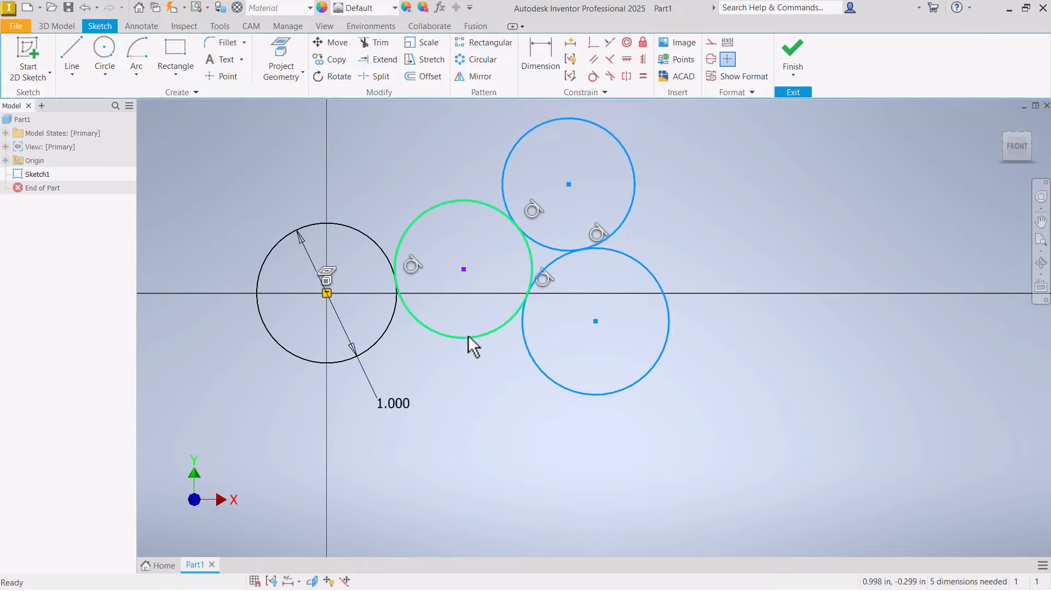
pyautogui.press('Delete')
pyautogui.scroll(-3, 629, 306)
pyautogui.scroll(6, 314, 326)
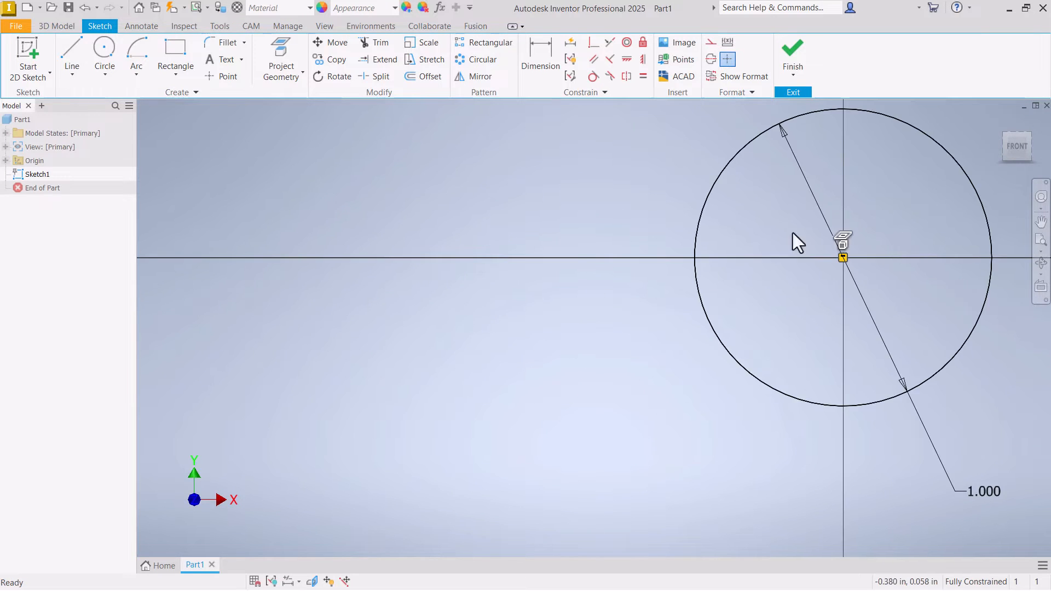
pyautogui.scroll(-3, 547, 308)
pyautogui.scroll(3, 796, 258)
pyautogui.scroll(-2, 454, 237)
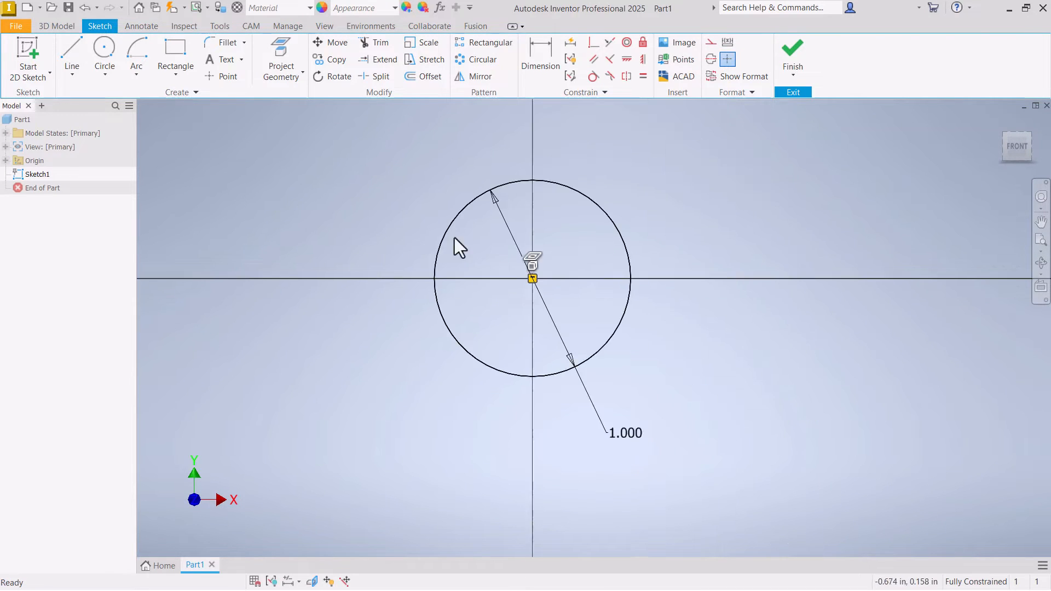
pyautogui.scroll(3, 582, 209)
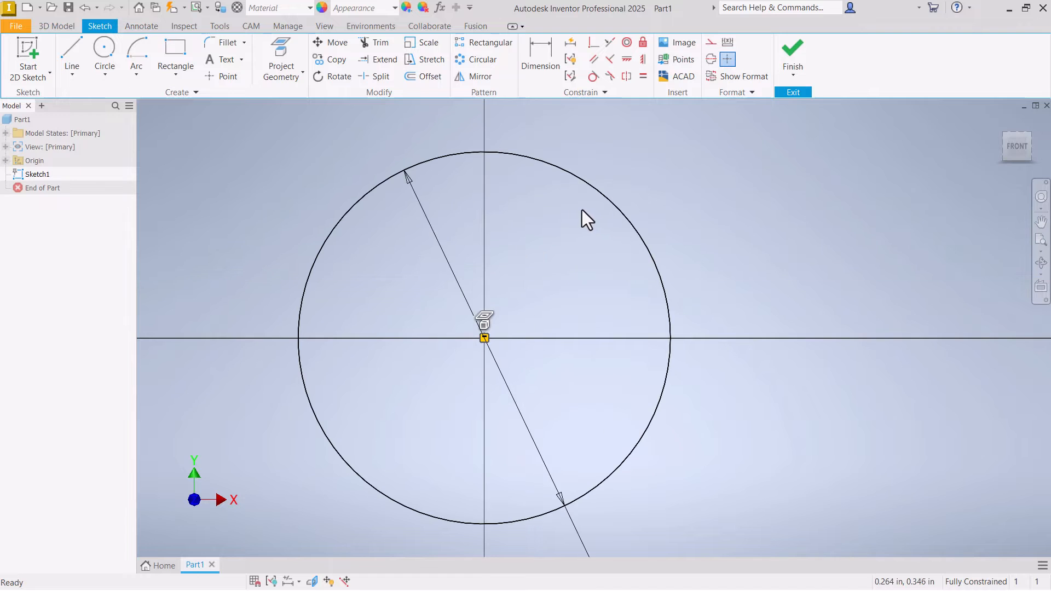
# - Sketch a smaller circle inside the dimensioned circle, centred slightly below and right of the origin
pyautogui.click(104, 50)
pyautogui.click(533, 368)
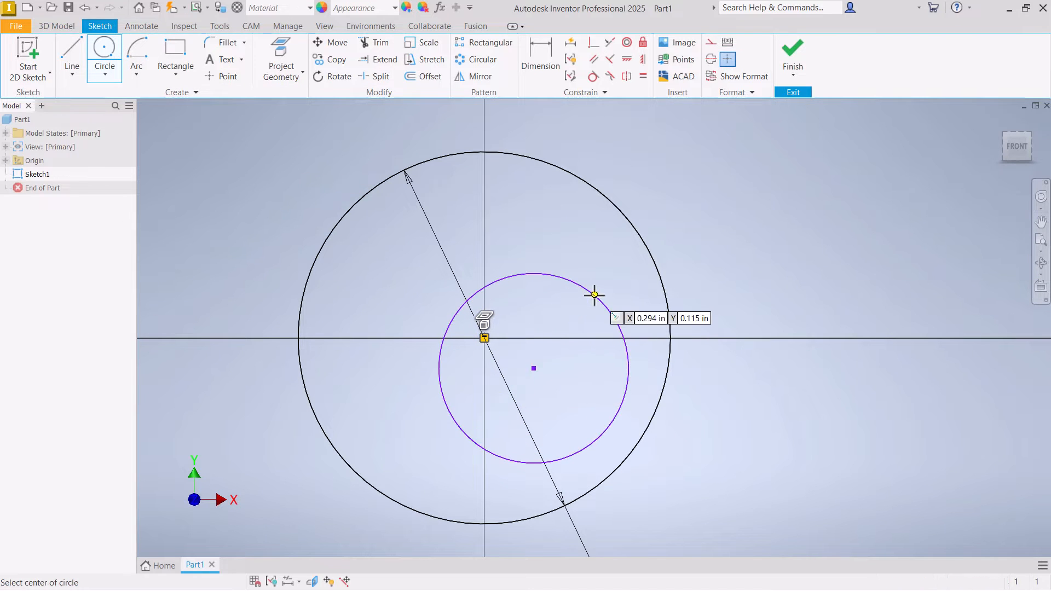
pyautogui.click(594, 294)
pyautogui.rightClick(595, 294)
pyautogui.click(635, 294)
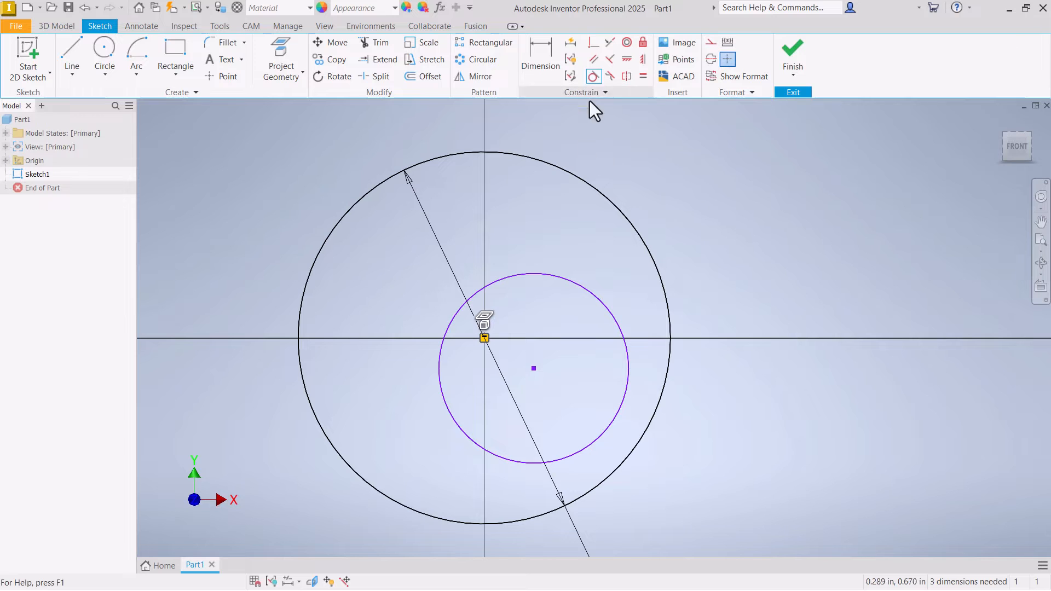
# - Apply a Tangent constraint between the inner circle and the dimensioned outer circle
pyautogui.click(592, 76)
pyautogui.click(572, 278)
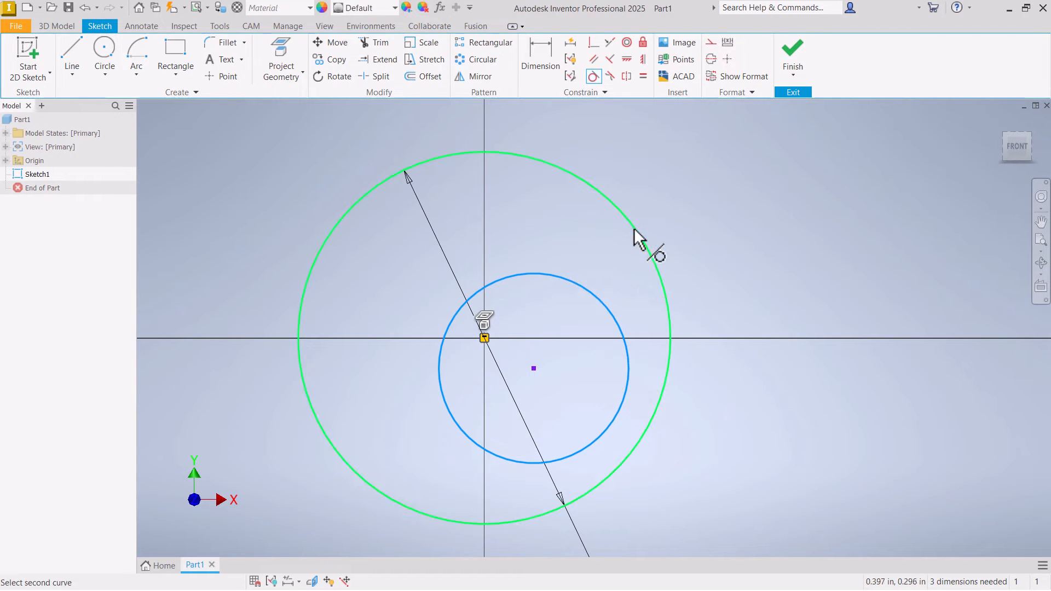
pyautogui.click(638, 235)
pyautogui.rightClick(586, 236)
pyautogui.click(627, 237)
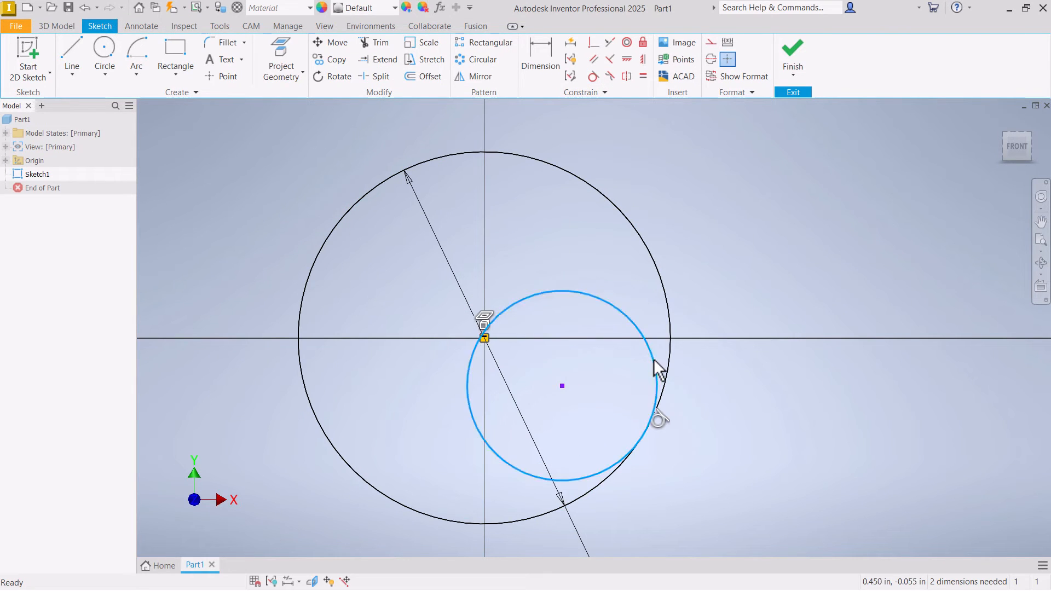
# - Enlarge the inner circle and reposition its centre to test the internal tangency
pyautogui.moveTo(652, 357); pyautogui.dragTo(629, 311)
pyautogui.moveTo(519, 359)
pyautogui.mouseDown()
pyautogui.moveTo(530, 294)
pyautogui.moveTo(538, 302)
pyautogui.moveTo(451, 281)
pyautogui.moveTo(405, 317)
pyautogui.moveTo(405, 356)
pyautogui.moveTo(445, 397)
pyautogui.moveTo(542, 375)
pyautogui.moveTo(507, 360)
pyautogui.moveTo(526, 366)
pyautogui.mouseUp()
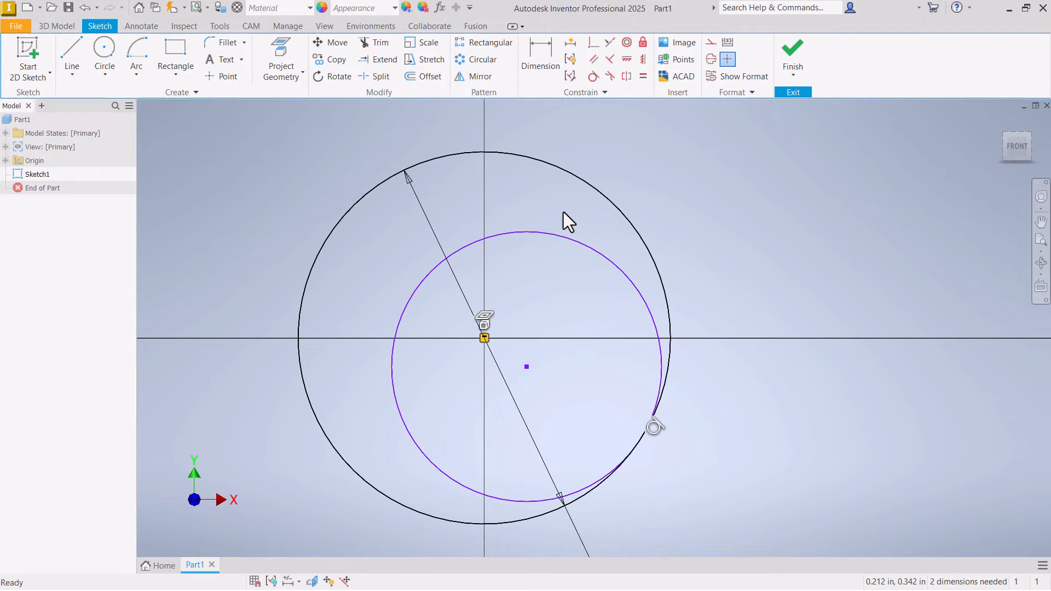
pyautogui.scroll(3, 498, 217)
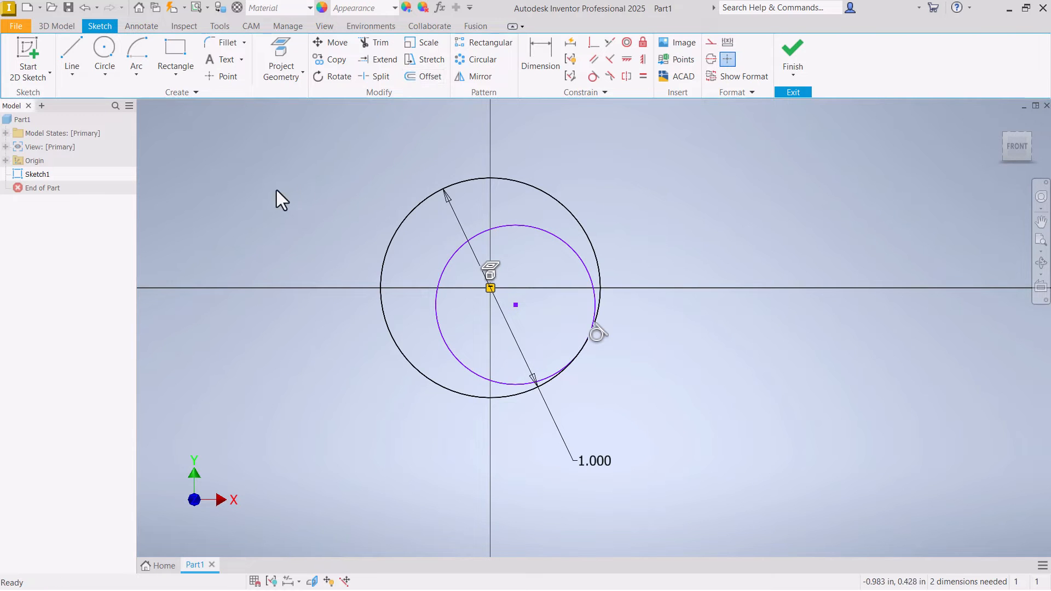
# - Delete the dimensioned circle centred on the origin and the tangent circle inside it
pyautogui.click(468, 180)
pyautogui.press('Delete')
pyautogui.click(520, 225)
pyautogui.press('Delete')
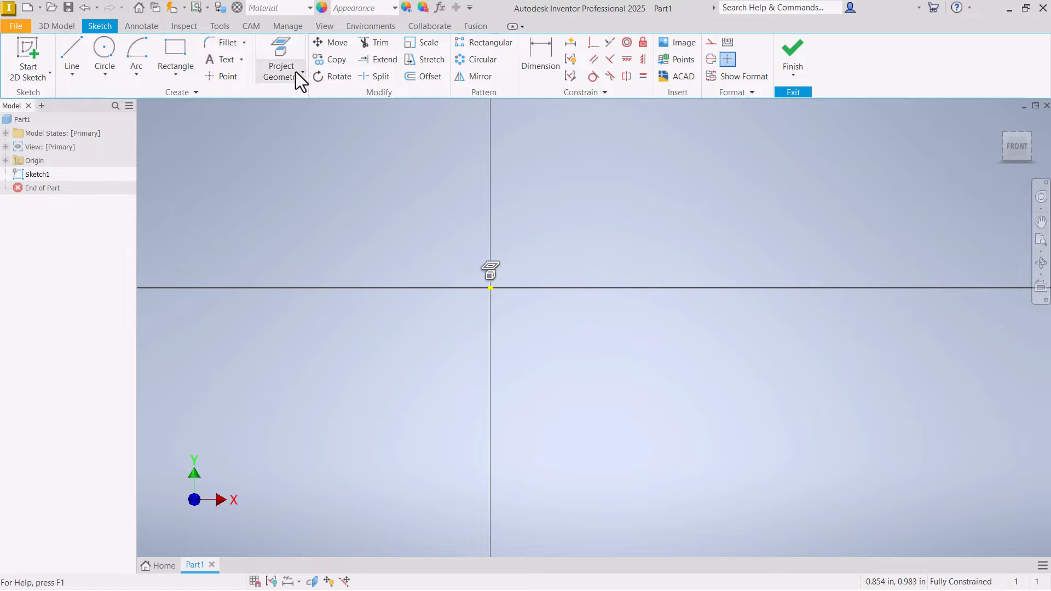
# - Sketch a center-point arc around the origin, bulging toward positive X and open on the negative X side
pyautogui.click(137, 54)
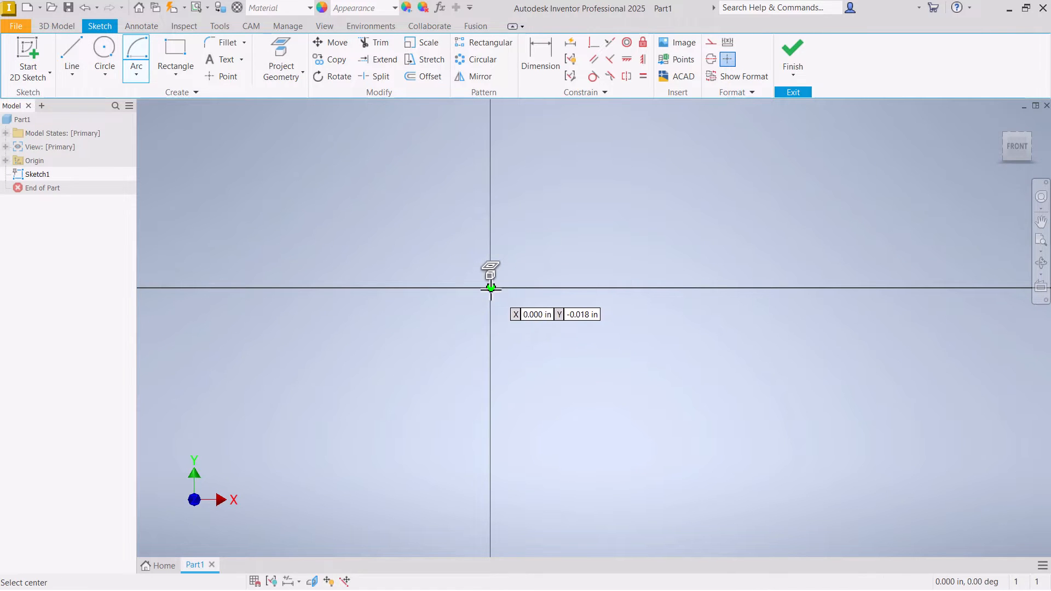
pyautogui.click(490, 287)
pyautogui.click(458, 422)
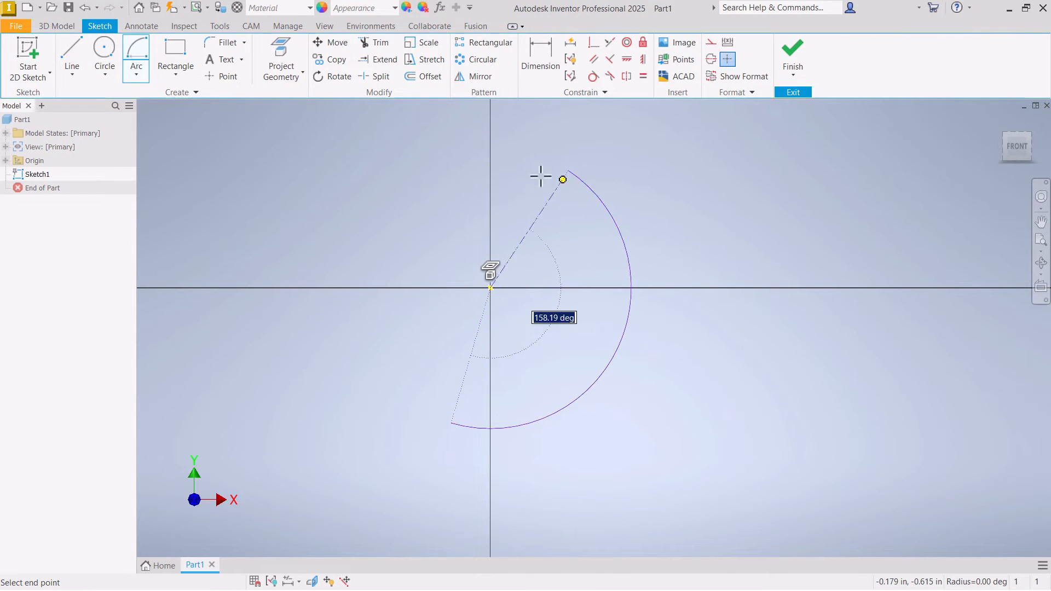
pyautogui.click(436, 178)
pyautogui.rightClick(436, 178)
pyautogui.click(484, 178)
# - Draw a horizontal line from the arc's upper endpoint out in the negative X direction
pyautogui.scroll(2, 714, 301)
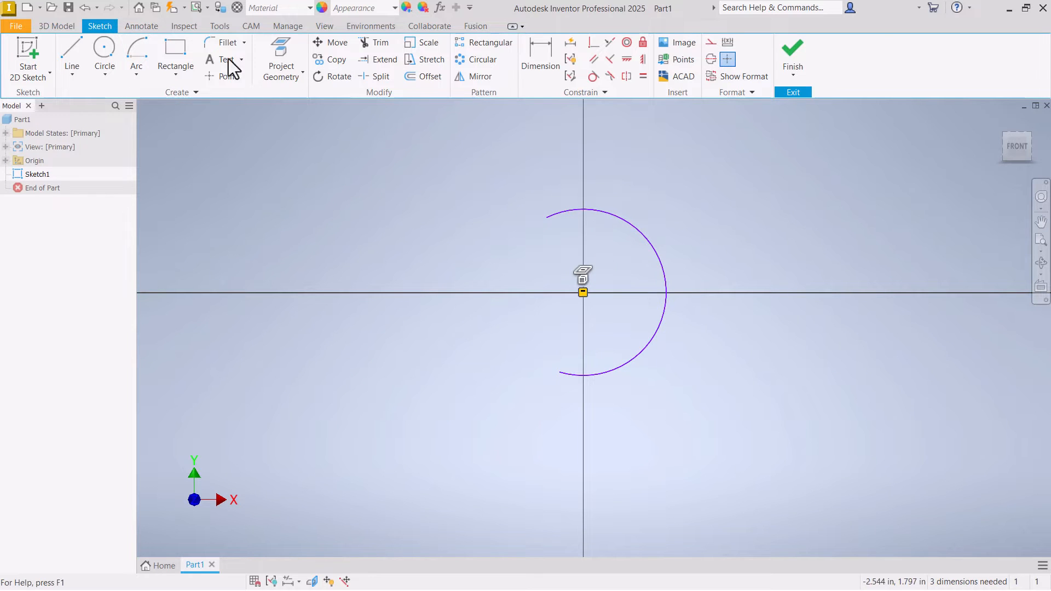
pyautogui.click(77, 52)
pyautogui.click(546, 217)
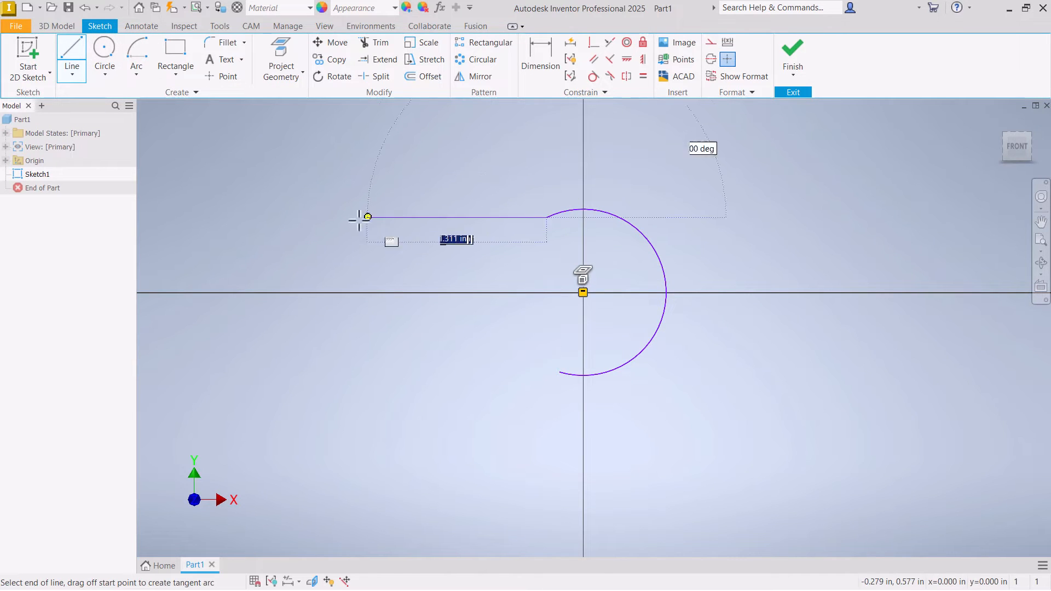
pyautogui.click(300, 218)
pyautogui.rightClick(301, 218)
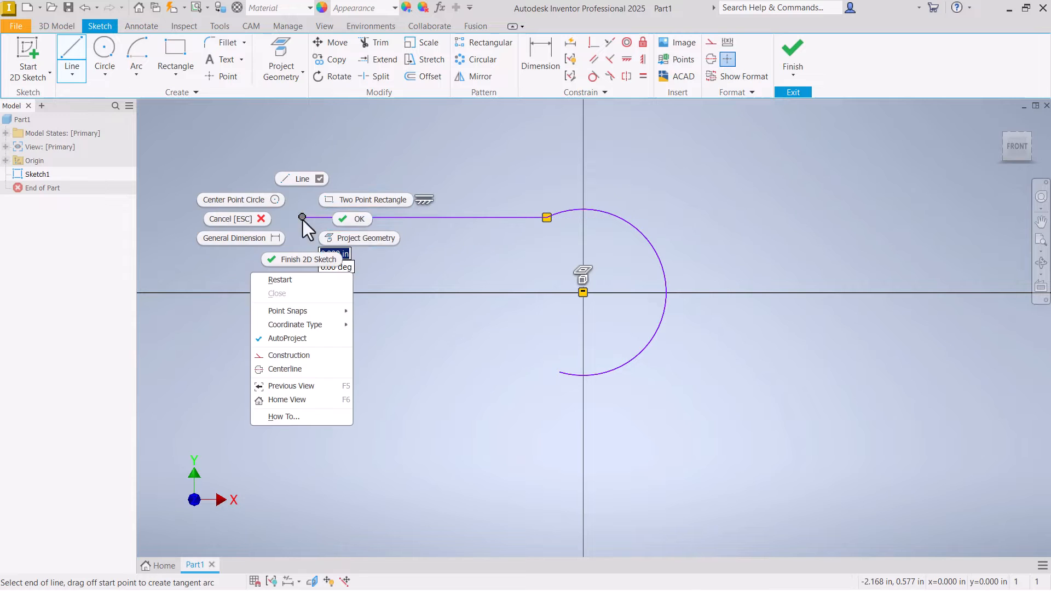
pyautogui.click(365, 222)
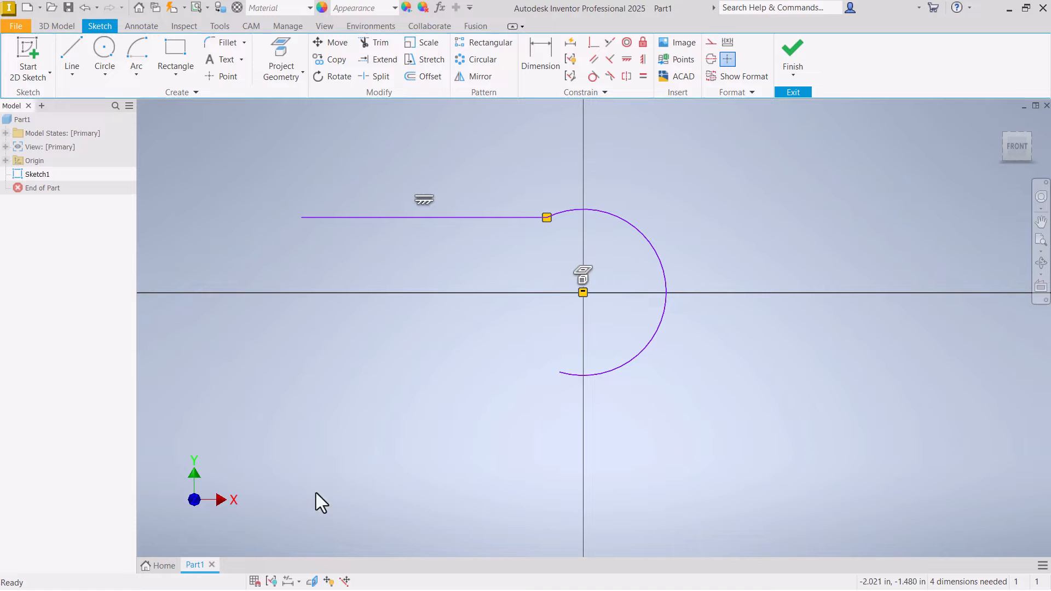
# - Hide all constraint symbols in the sketch
pyautogui.click(271, 580)
pyautogui.scroll(3, 553, 310)
pyautogui.scroll(-2, 550, 304)
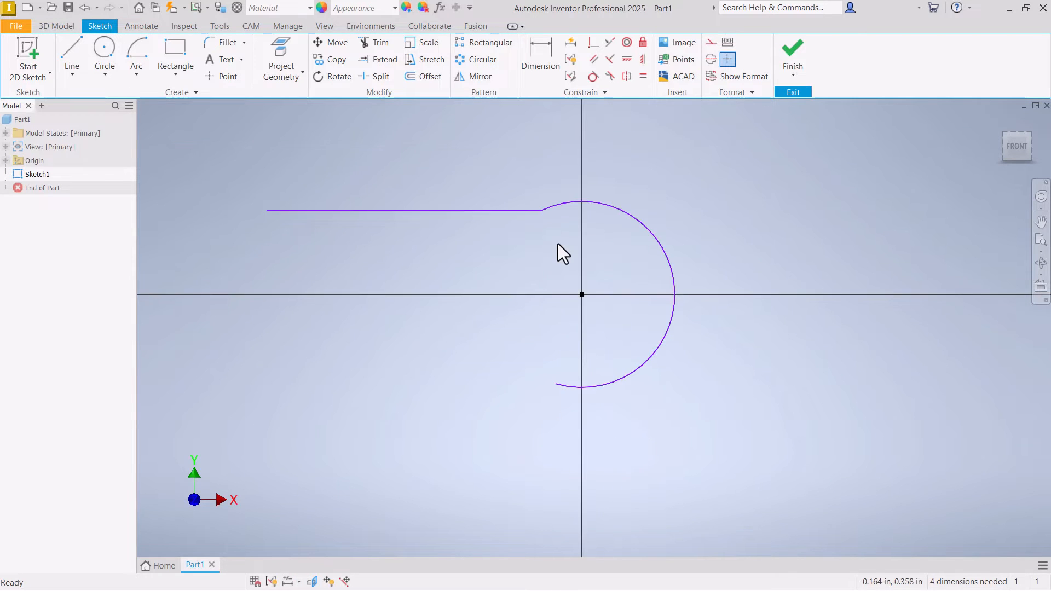
# - Move the shared endpoint of the line and arc down and outward so they meet at a sharper corner
pyautogui.scroll(3, 557, 244)
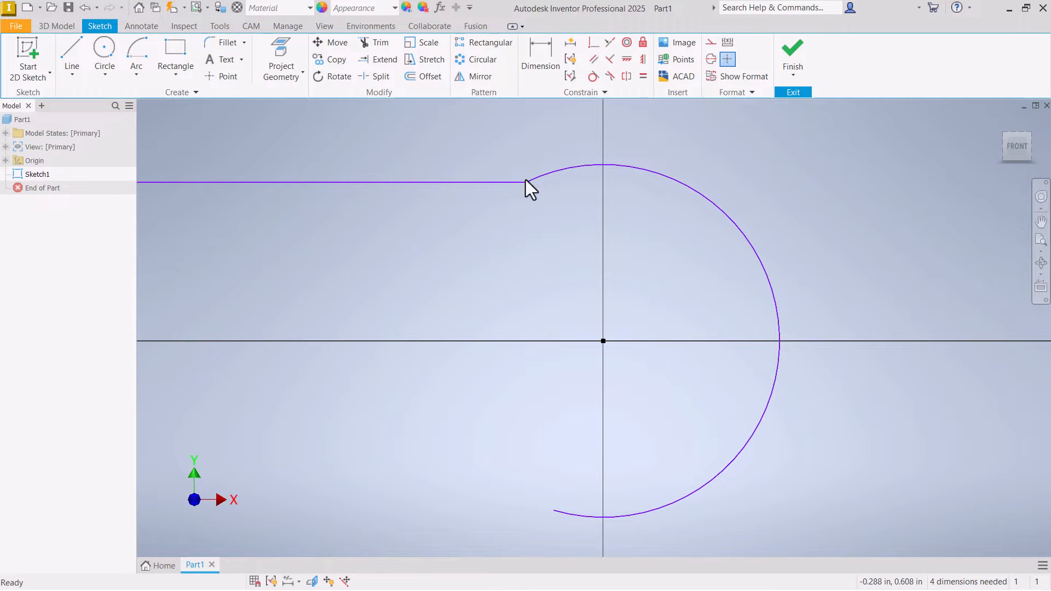
pyautogui.moveTo(525, 180); pyautogui.dragTo(479, 236)
pyautogui.scroll(5, 475, 235)
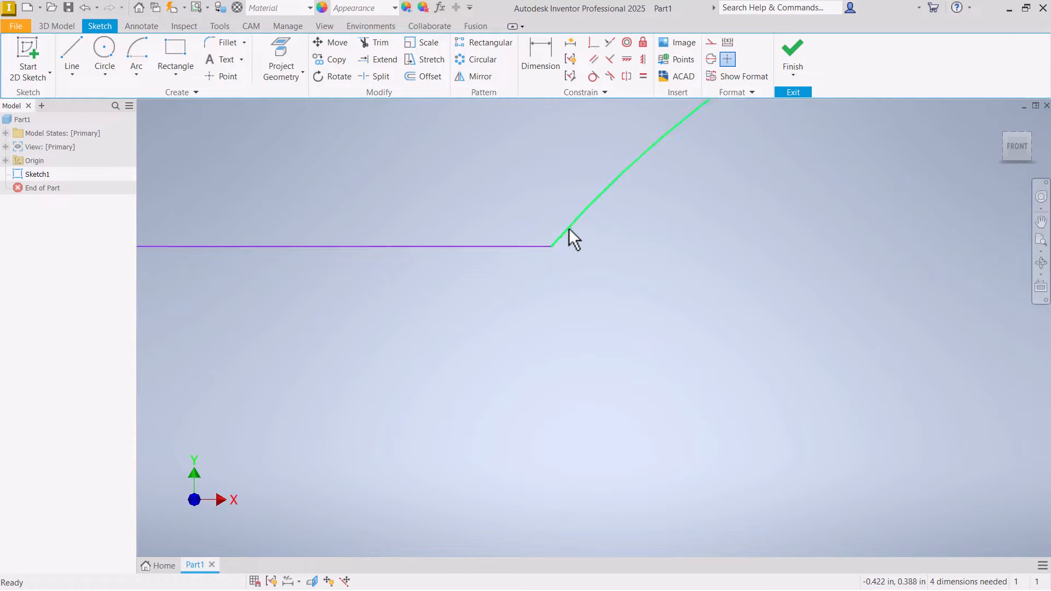
pyautogui.scroll(-5, 550, 247)
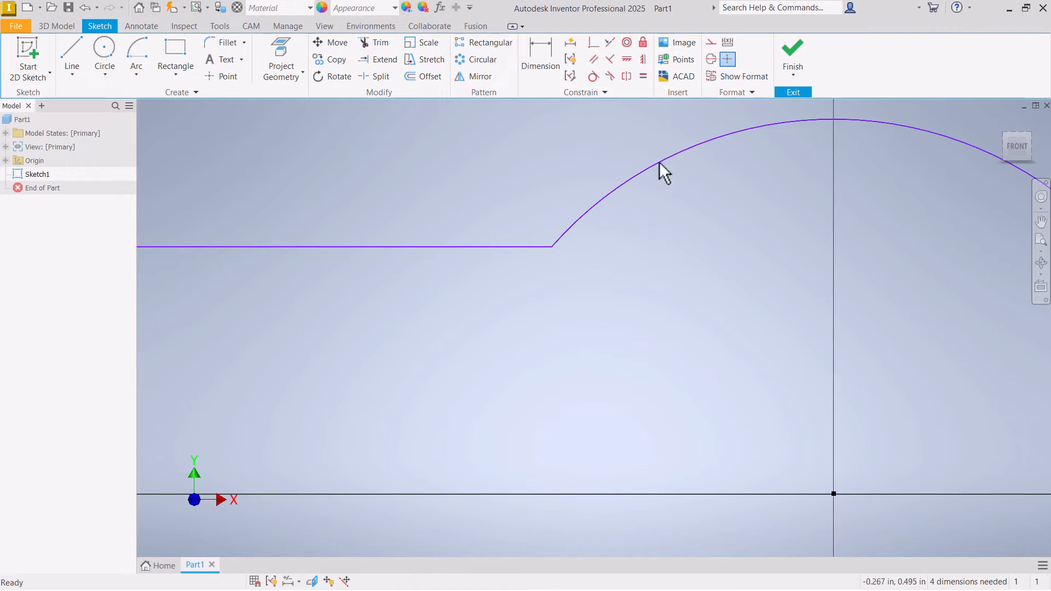
# - Apply a Tangent constraint between the arc and the horizontal line
pyautogui.scroll(-3, 525, 166)
pyautogui.click(593, 76)
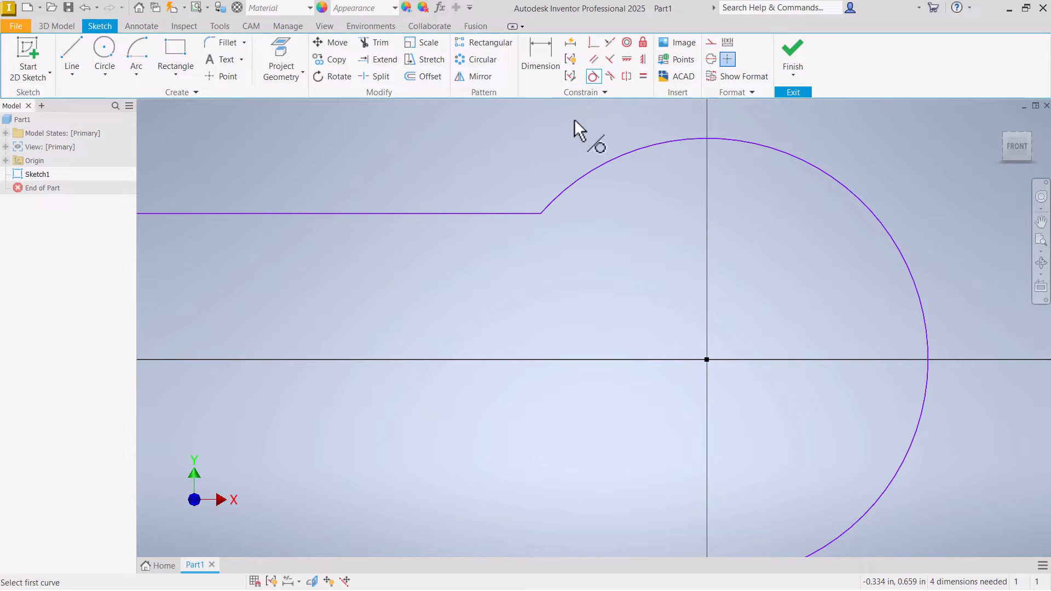
pyautogui.click(570, 192)
pyautogui.click(513, 213)
pyautogui.scroll(-3, 634, 241)
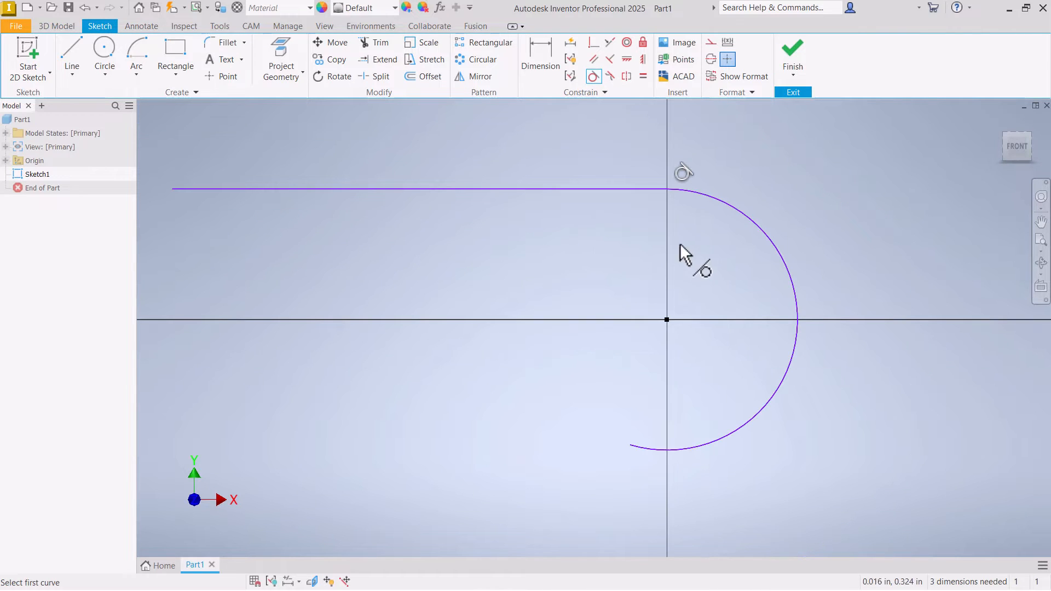
pyautogui.rightClick(679, 243)
pyautogui.click(721, 241)
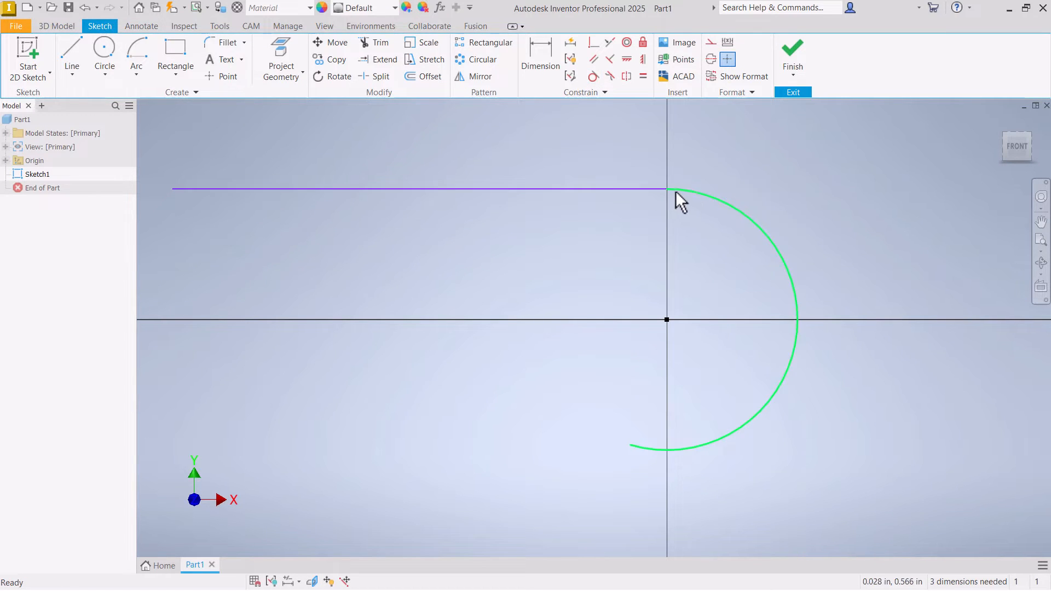
# - Examine the junction of the horizontal line and arc and the constraints attached to the line
pyautogui.scroll(5, 678, 197)
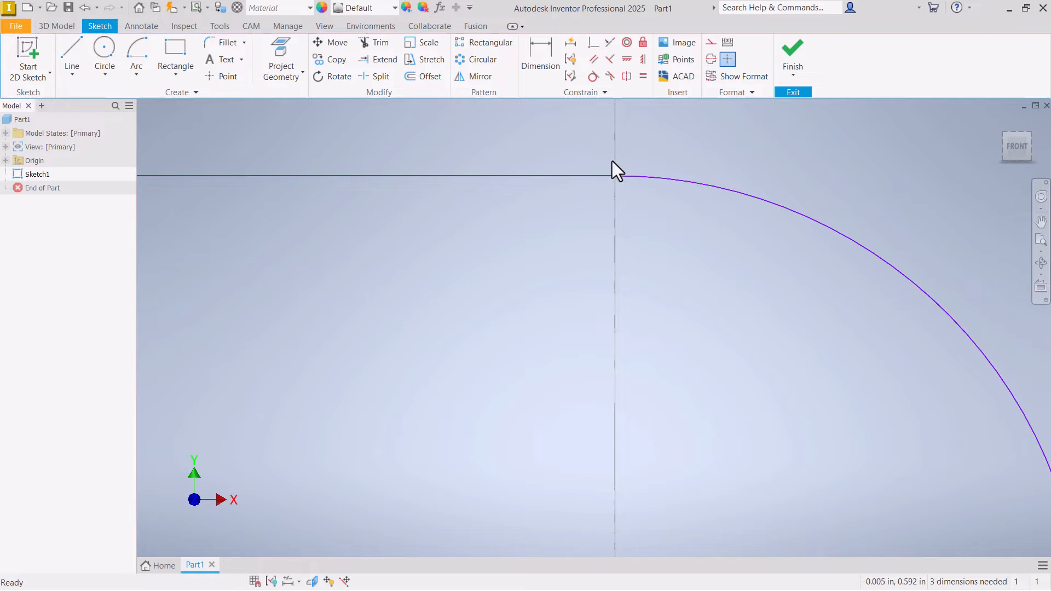
pyautogui.scroll(-4, 612, 164)
pyautogui.click(608, 166)
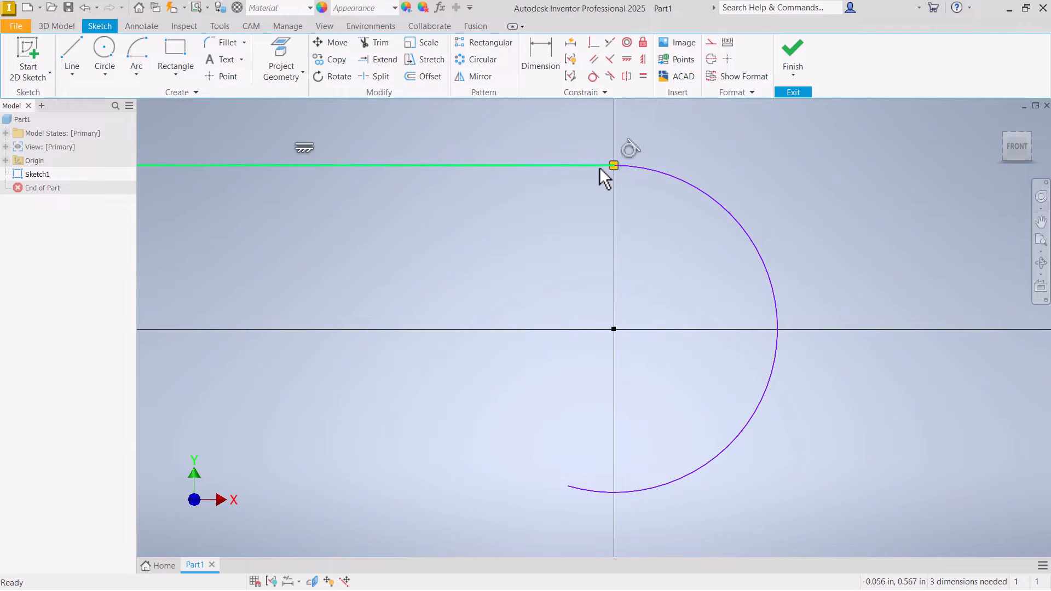
pyautogui.click(619, 208)
# - Sketch a second center-point arc below the first arc's open lower end, finishing close to that endpoint
pyautogui.scroll(-5, 619, 208)
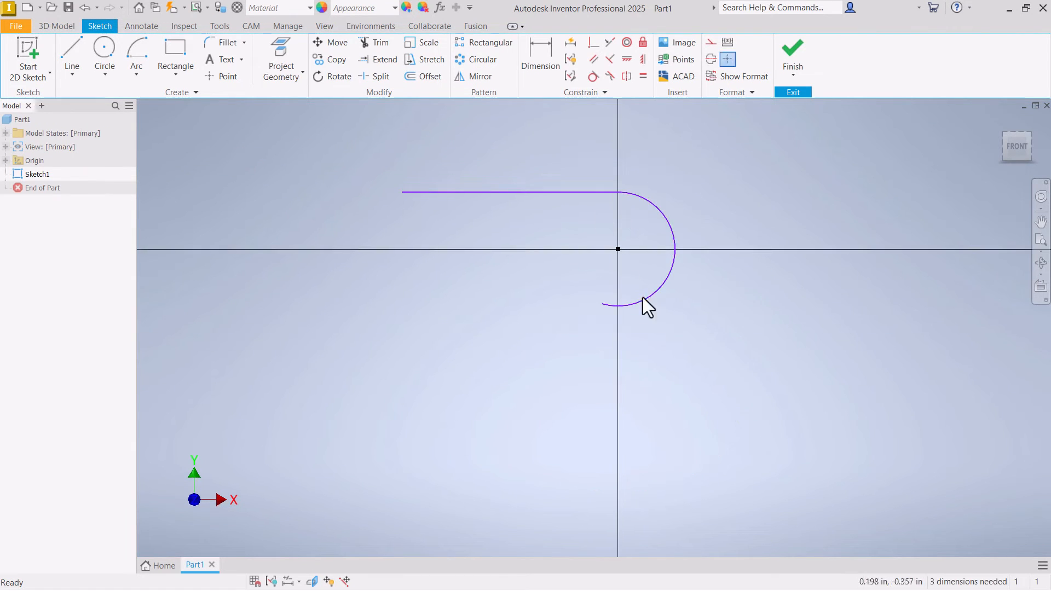
pyautogui.scroll(3, 645, 320)
pyautogui.scroll(3, 604, 313)
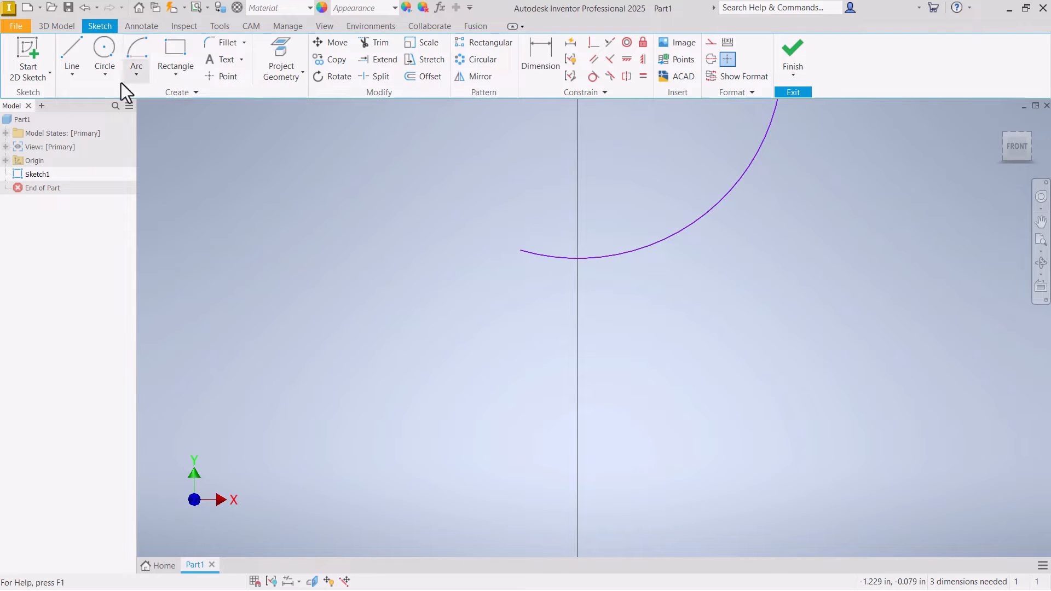
pyautogui.click(138, 48)
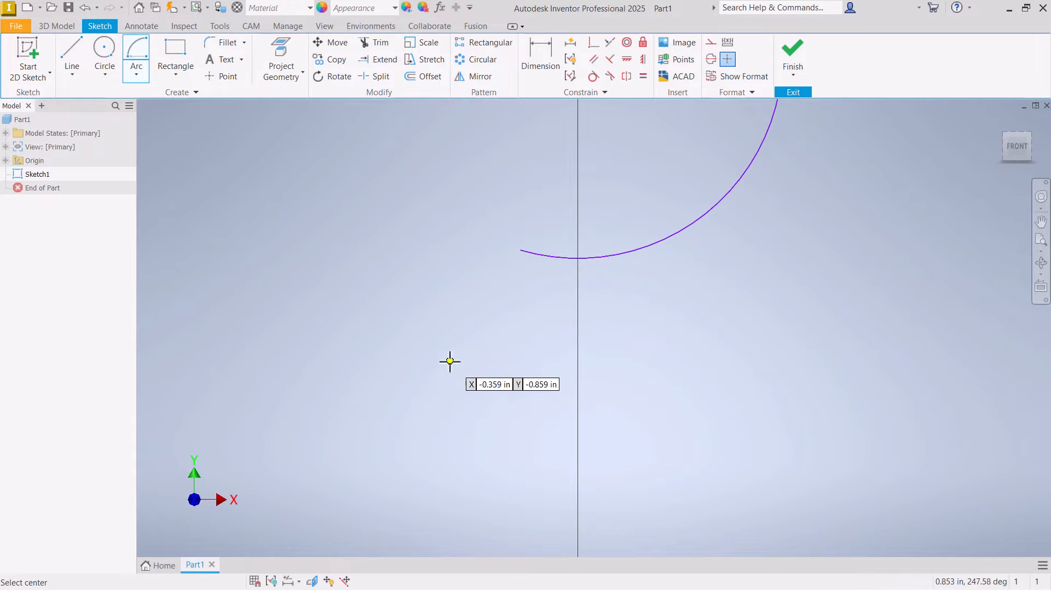
pyautogui.click(483, 344)
pyautogui.click(404, 446)
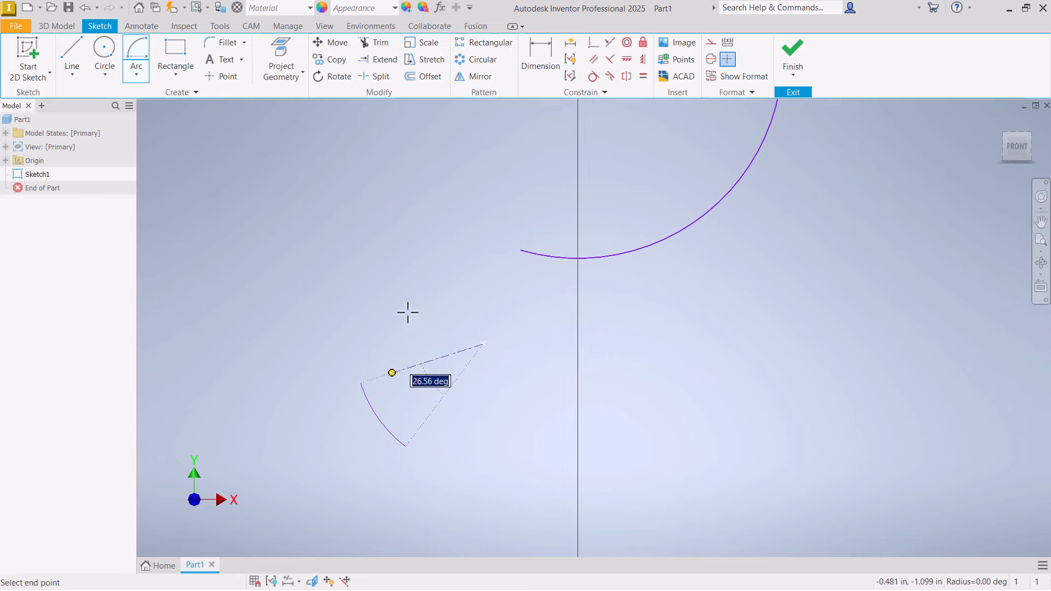
pyautogui.click(520, 250)
pyautogui.rightClick(520, 249)
pyautogui.click(560, 247)
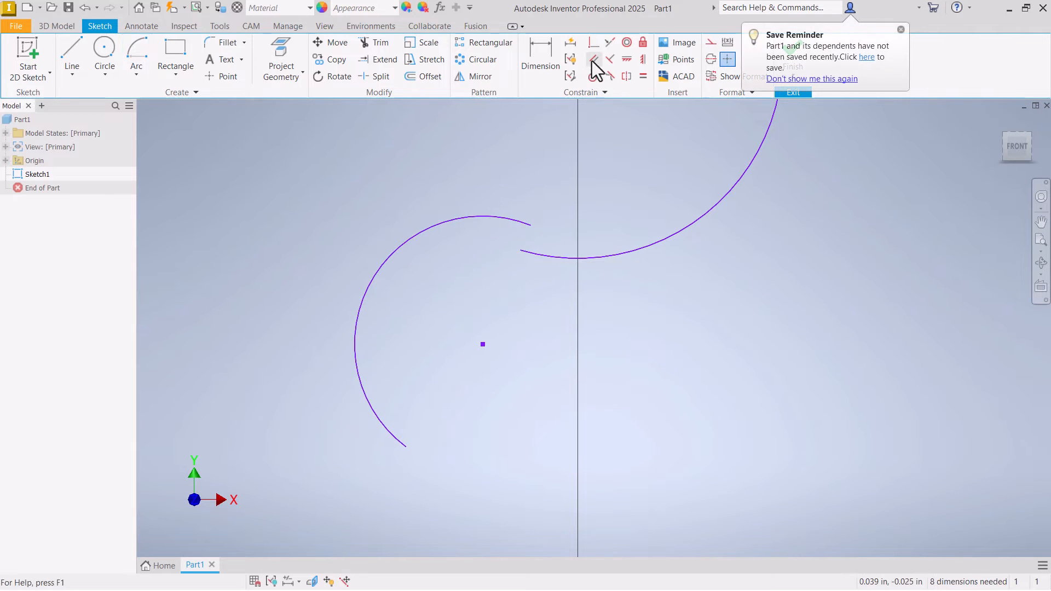
# - Apply a Coincident constraint between the second arc's upper endpoint and the first arc's lower endpoint
pyautogui.click(594, 43)
pyautogui.click(530, 225)
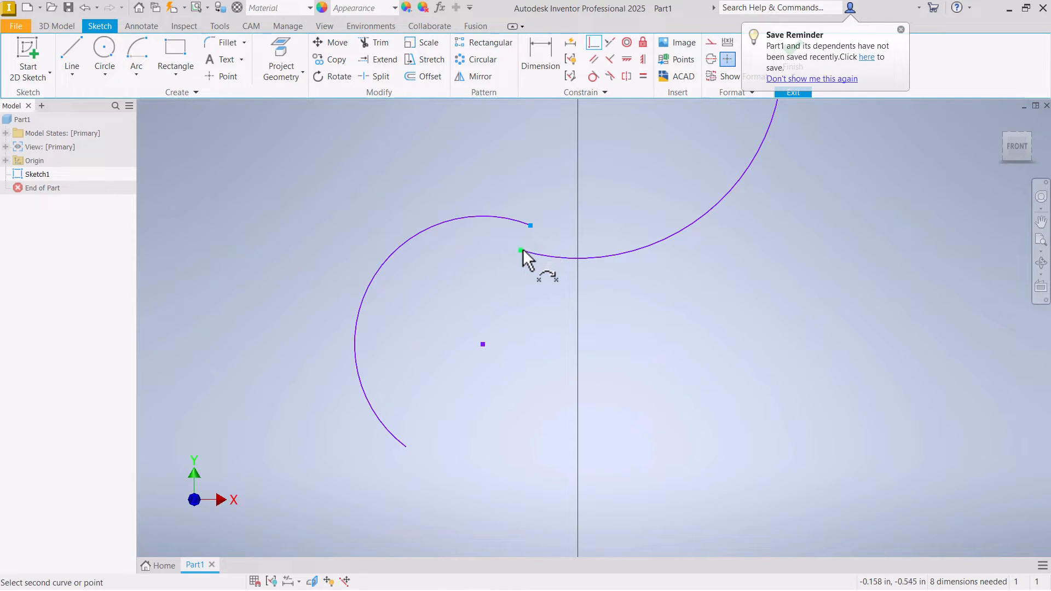
pyautogui.click(521, 249)
pyautogui.rightClick(547, 207)
pyautogui.click(580, 199)
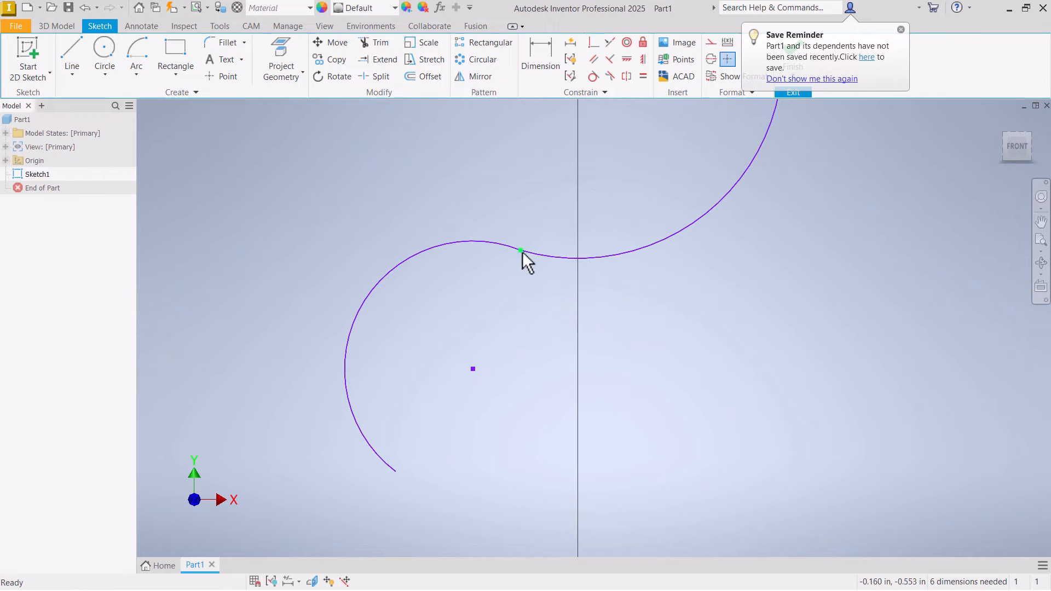
# - Reshape the second arc so that it meets the first arc at a sharp corner
pyautogui.moveTo(494, 245); pyautogui.dragTo(512, 294)
pyautogui.scroll(5, 508, 296)
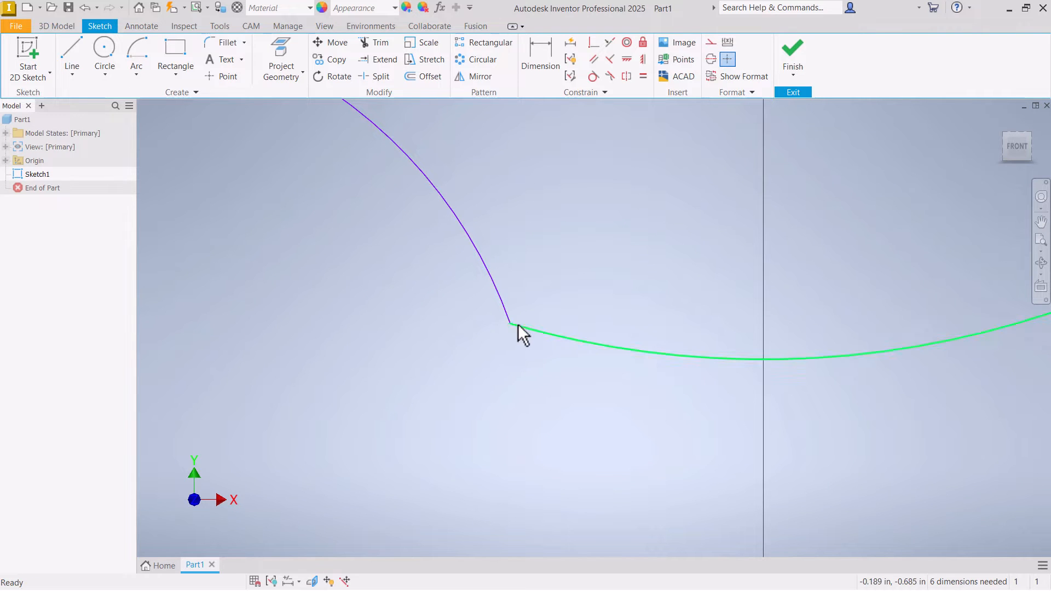
pyautogui.scroll(-5, 579, 285)
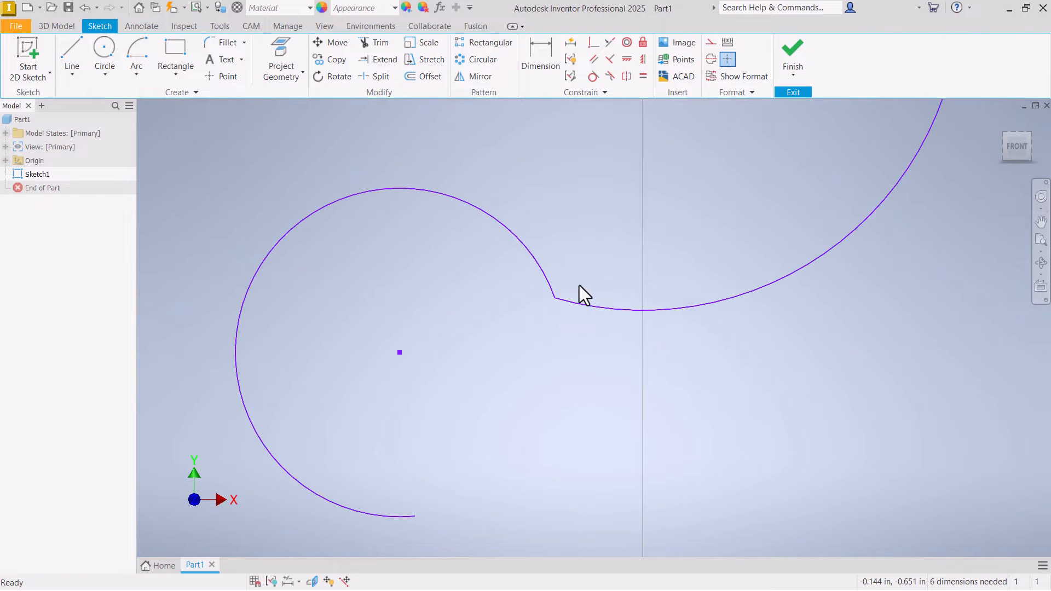
pyautogui.scroll(-3, 603, 142)
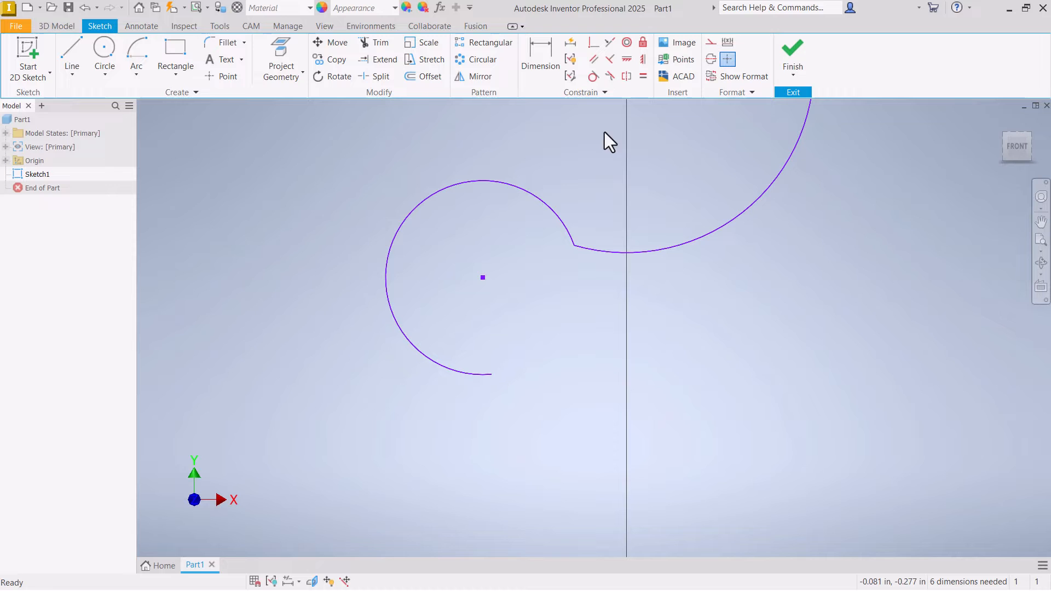
# - Apply a Tangent constraint between the second arc and the first arc
pyautogui.click(593, 76)
pyautogui.click(564, 229)
pyautogui.click(586, 246)
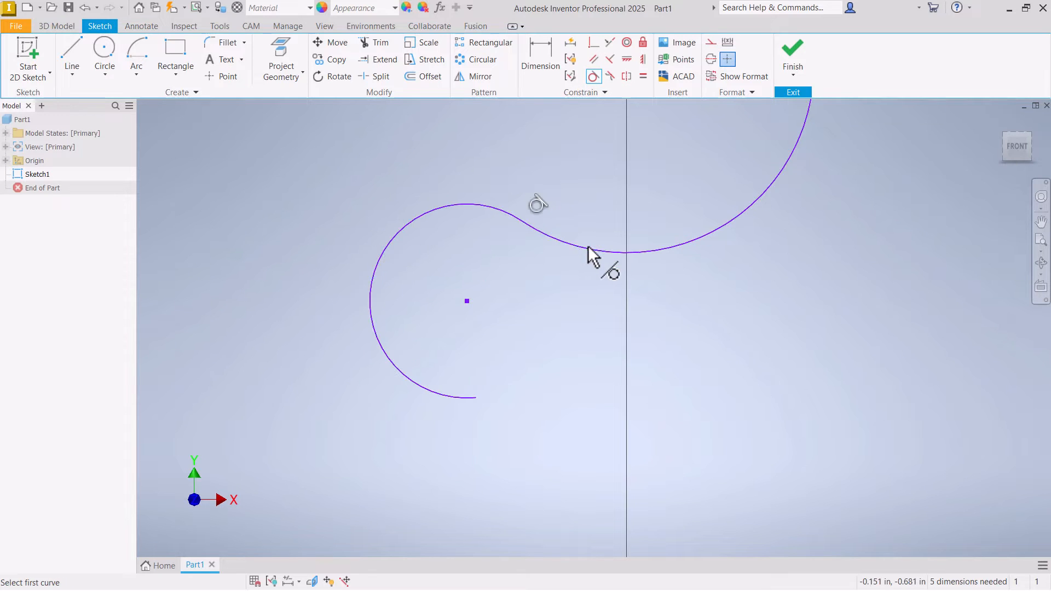
pyautogui.rightClick(602, 313)
pyautogui.click(652, 319)
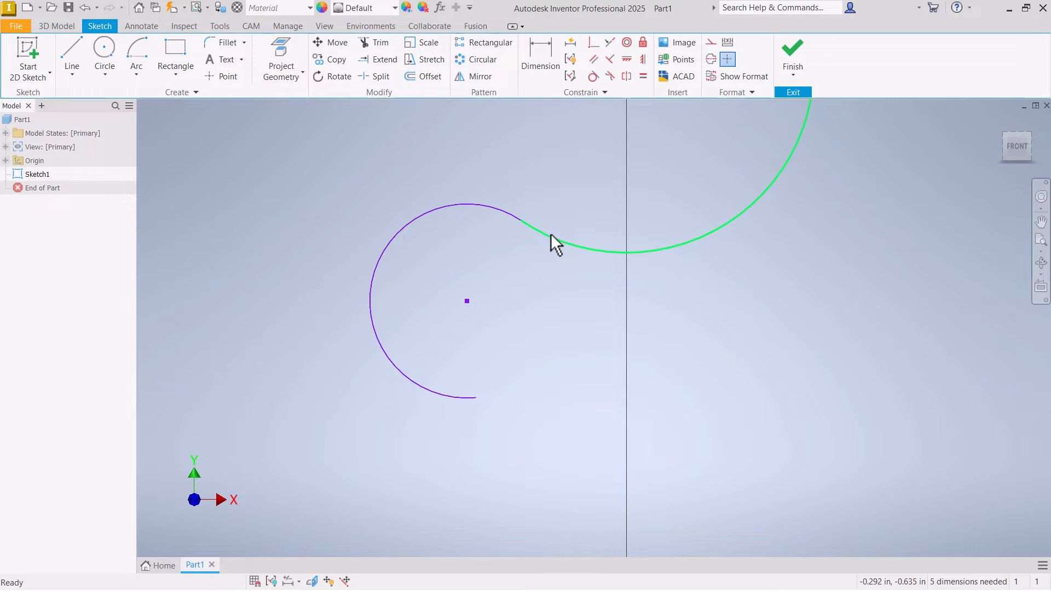
# - Sketch a three-point arc from the second arc's lower endpoint, bulging downward and curling up on the positive X side
pyautogui.scroll(-3, 552, 283)
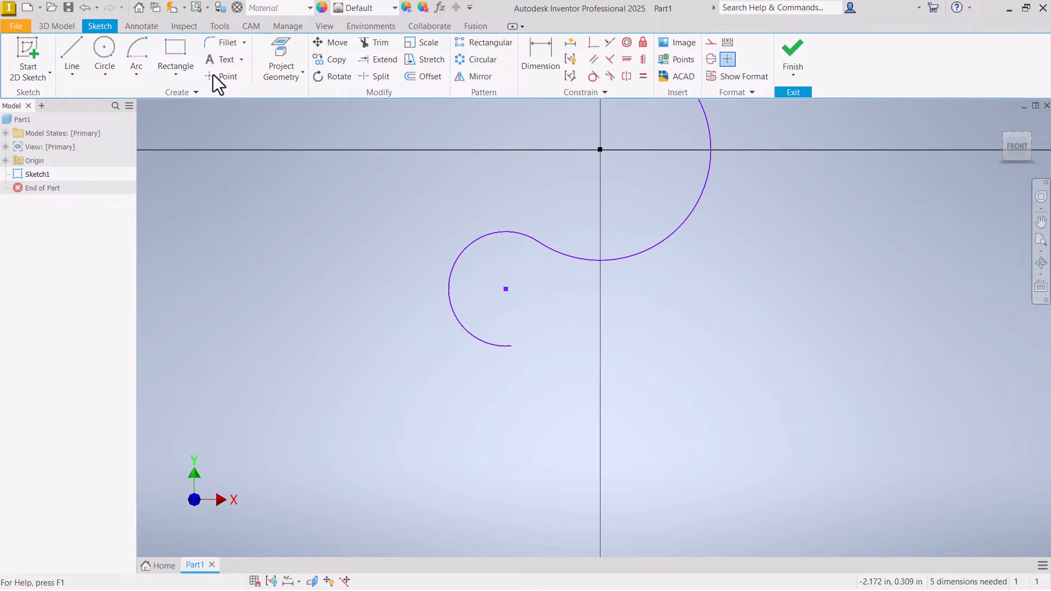
pyautogui.click(130, 54)
pyautogui.scroll(3, 553, 340)
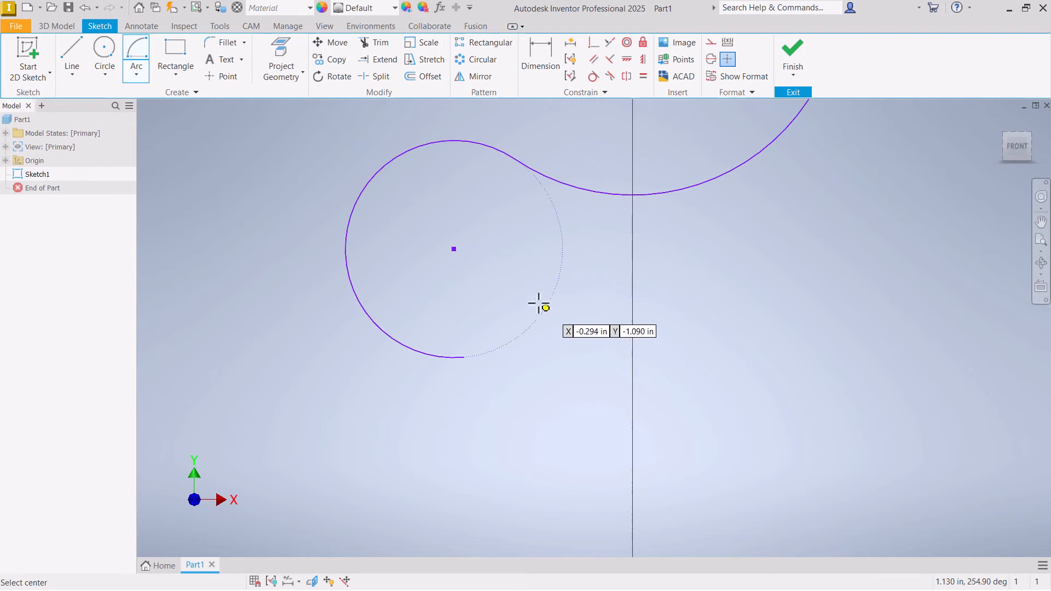
pyautogui.click(146, 76)
pyautogui.click(160, 103)
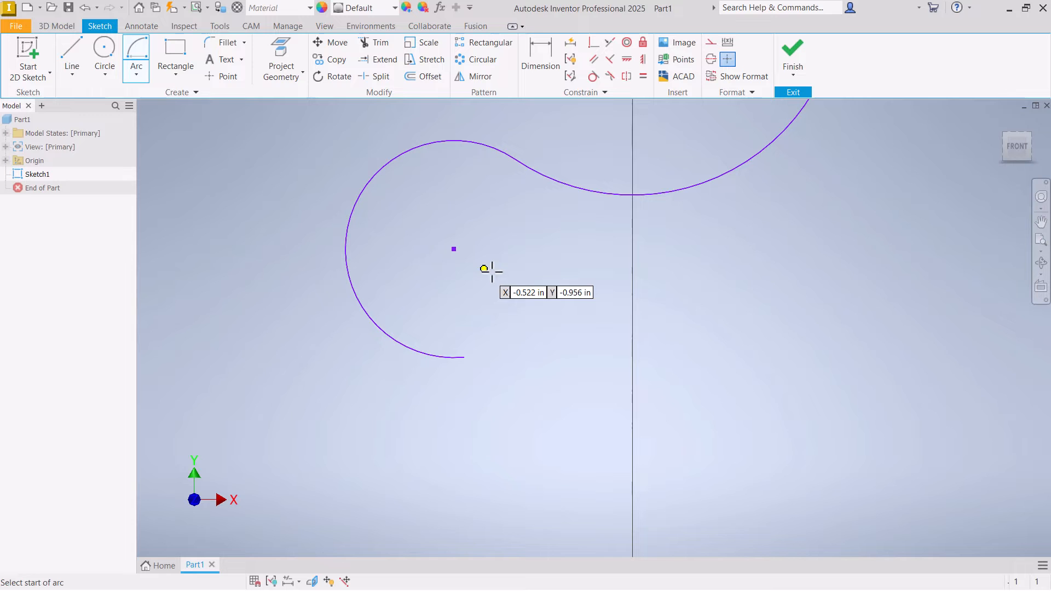
pyautogui.click(465, 356)
pyautogui.click(580, 266)
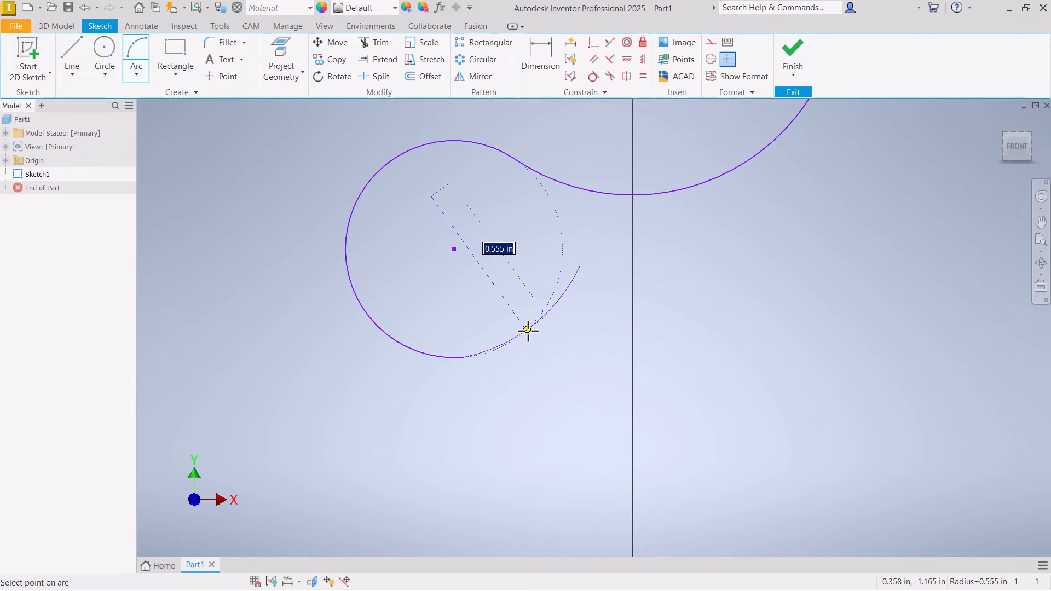
pyautogui.click(547, 364)
pyautogui.rightClick(575, 366)
pyautogui.click(613, 358)
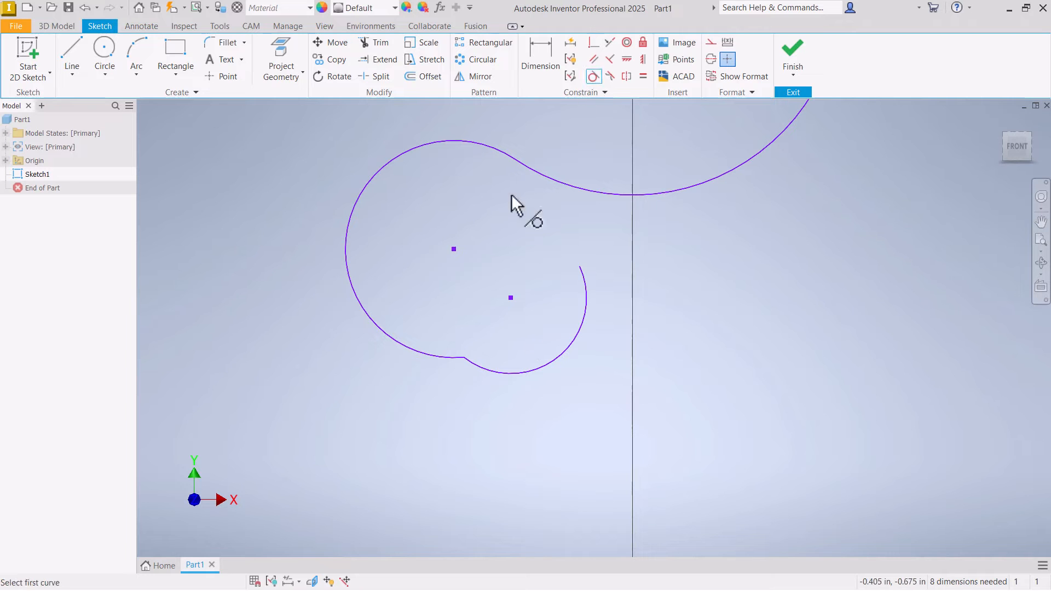
# - Apply a Tangent constraint between the second and third arcs, and move their junction to test the smooth connection
pyautogui.click(452, 358)
pyautogui.click(482, 368)
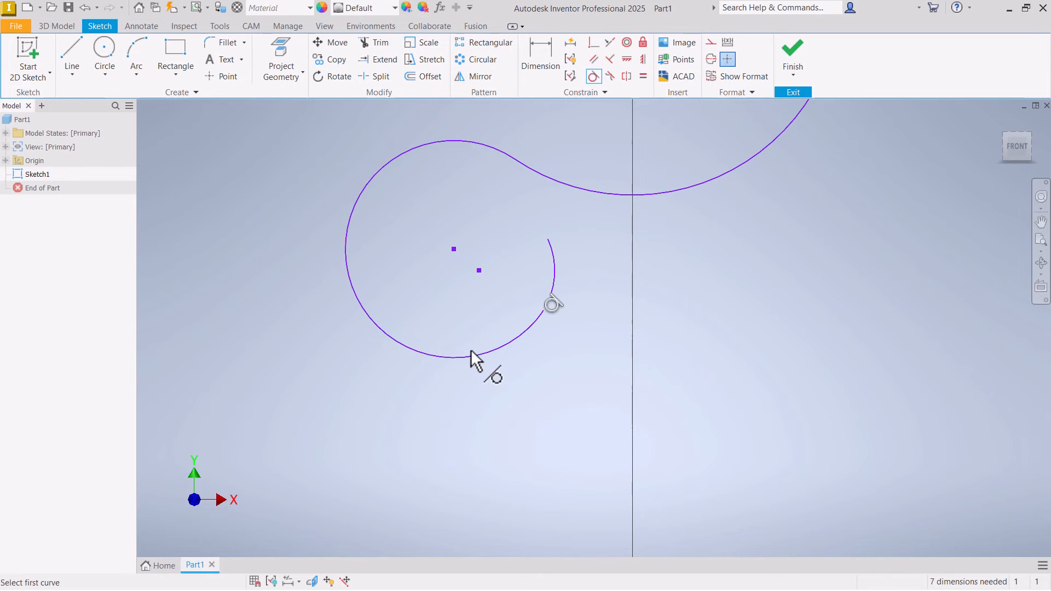
pyautogui.rightClick(446, 313)
pyautogui.click(491, 322)
pyautogui.moveTo(544, 309); pyautogui.dragTo(472, 372)
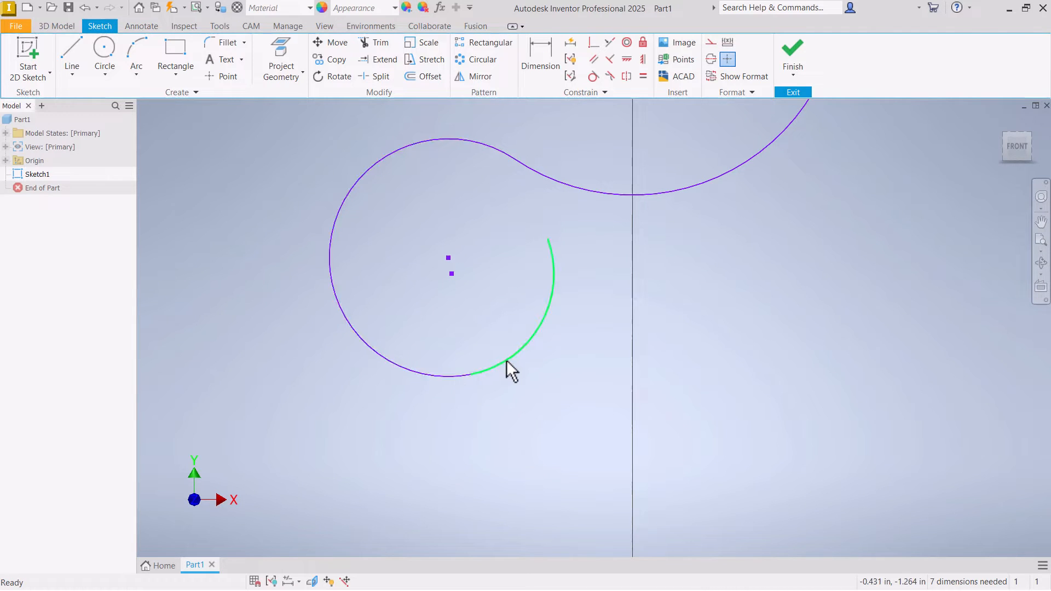
# - Delete the line and all three connected arcs from the sketch
pyautogui.scroll(3, 471, 373)
pyautogui.scroll(3, 471, 373)
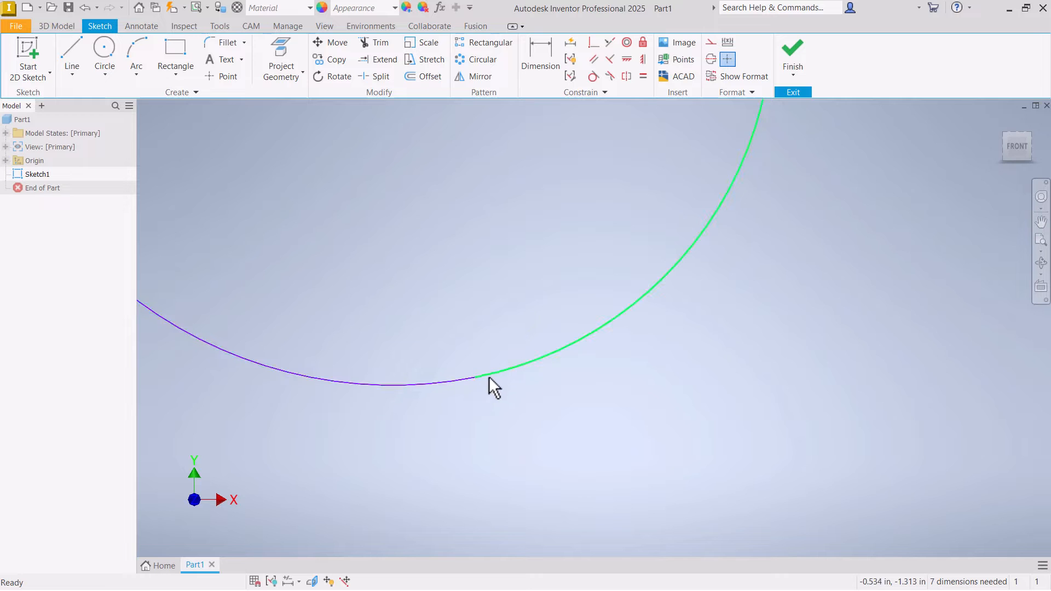
pyautogui.scroll(-8, 486, 387)
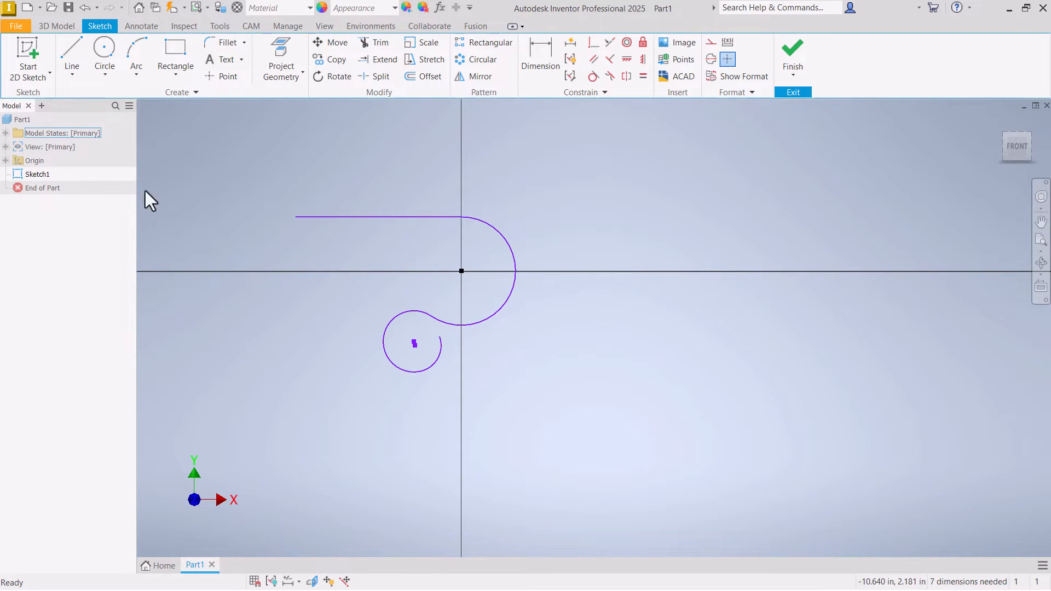
pyautogui.click(507, 247)
pyautogui.press('Delete')
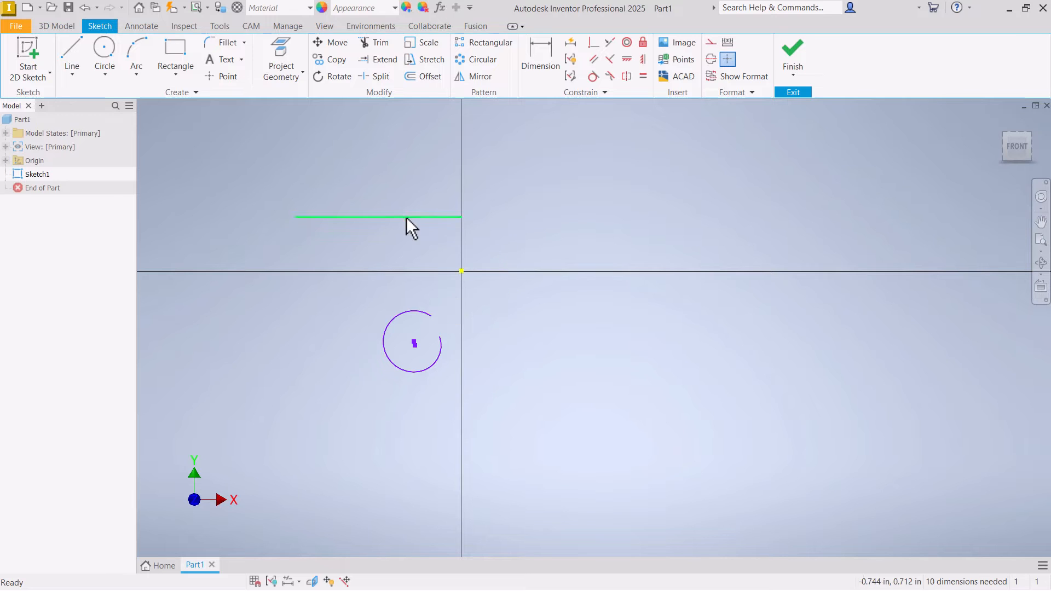
pyautogui.click(406, 217)
pyautogui.press('Delete')
pyautogui.click(405, 314)
pyautogui.press('Delete')
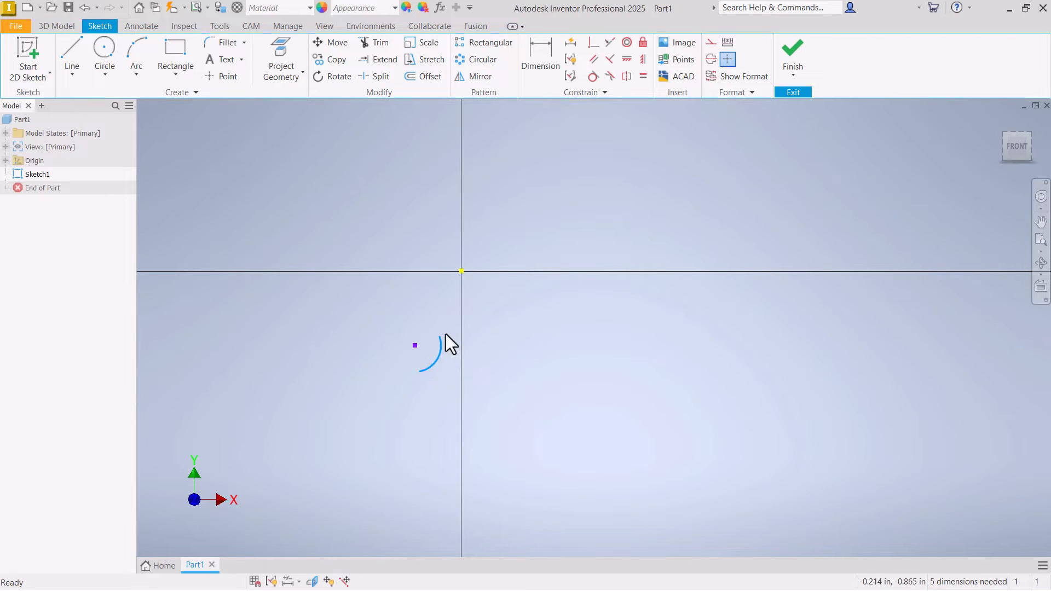
pyautogui.click(445, 335)
pyautogui.press('Delete')
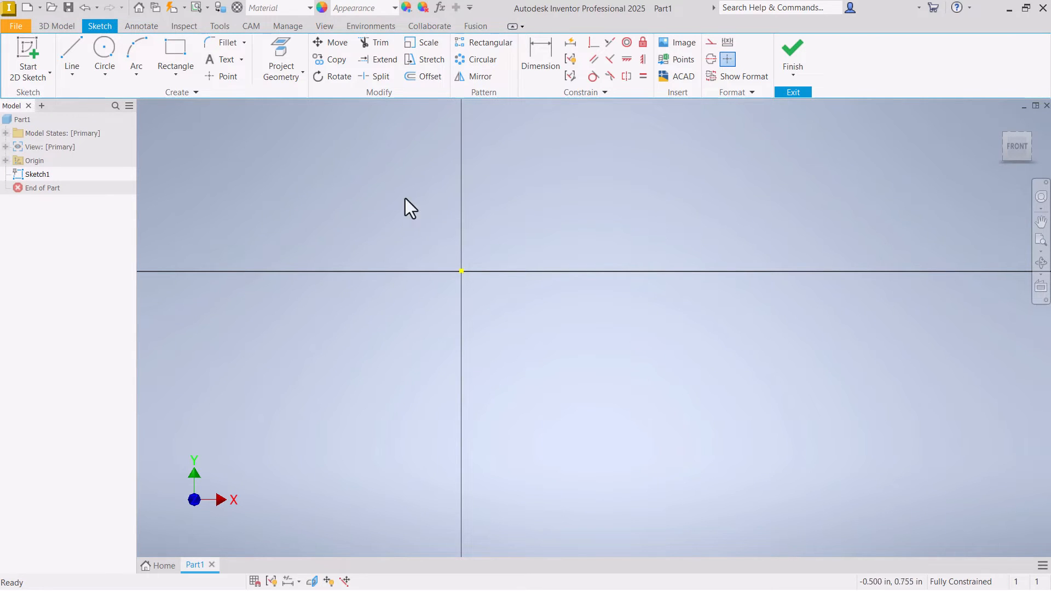
# - Sketch a center-point circle at the origin
pyautogui.click(105, 51)
pyautogui.click(462, 271)
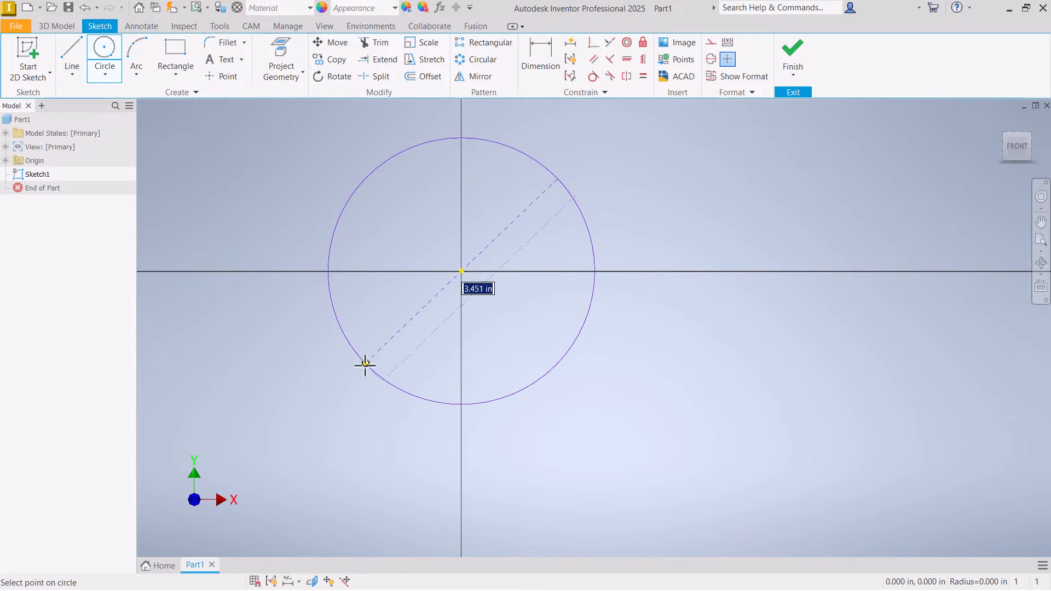
pyautogui.click(375, 347)
pyautogui.rightClick(410, 309)
pyautogui.click(463, 308)
pyautogui.scroll(3, 553, 339)
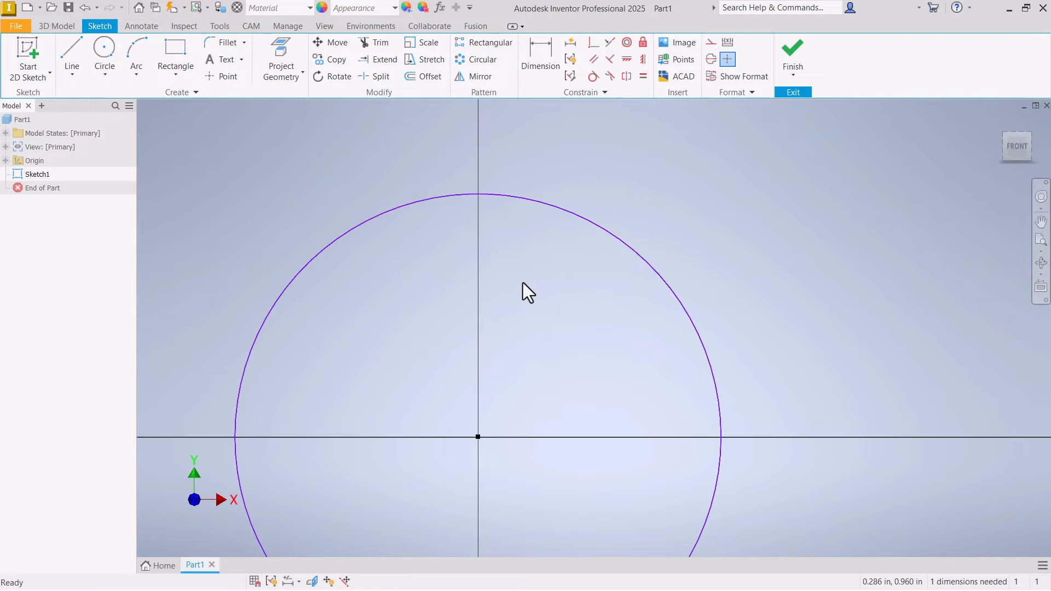
pyautogui.scroll(-2, 523, 282)
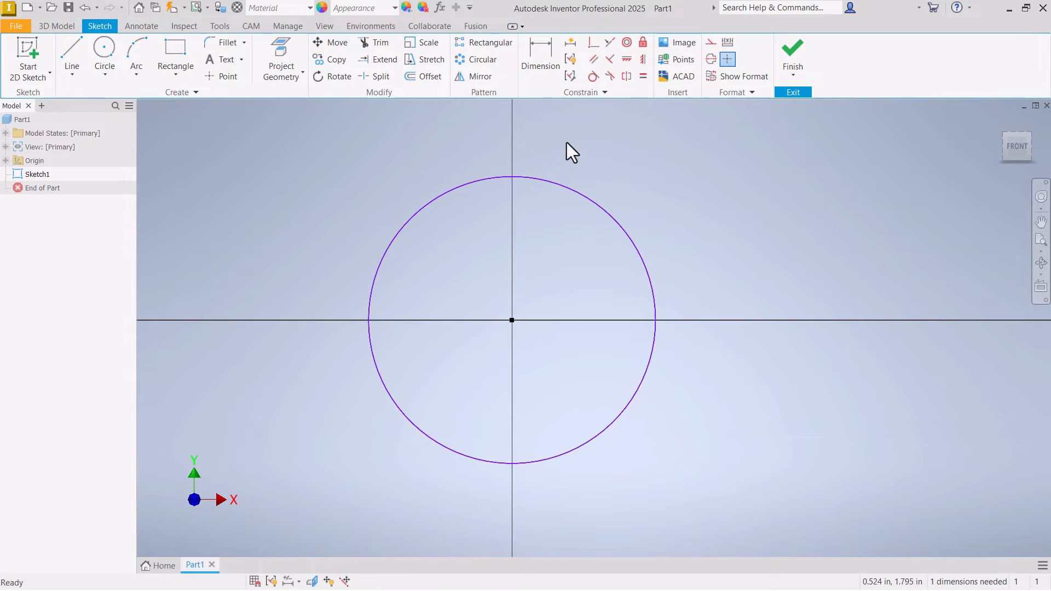
# - Dimension the circle's diameter as 3 in
pyautogui.click(537, 55)
pyautogui.click(448, 198)
pyautogui.click(462, 282)
pyautogui.write('3')
pyautogui.press('Return')
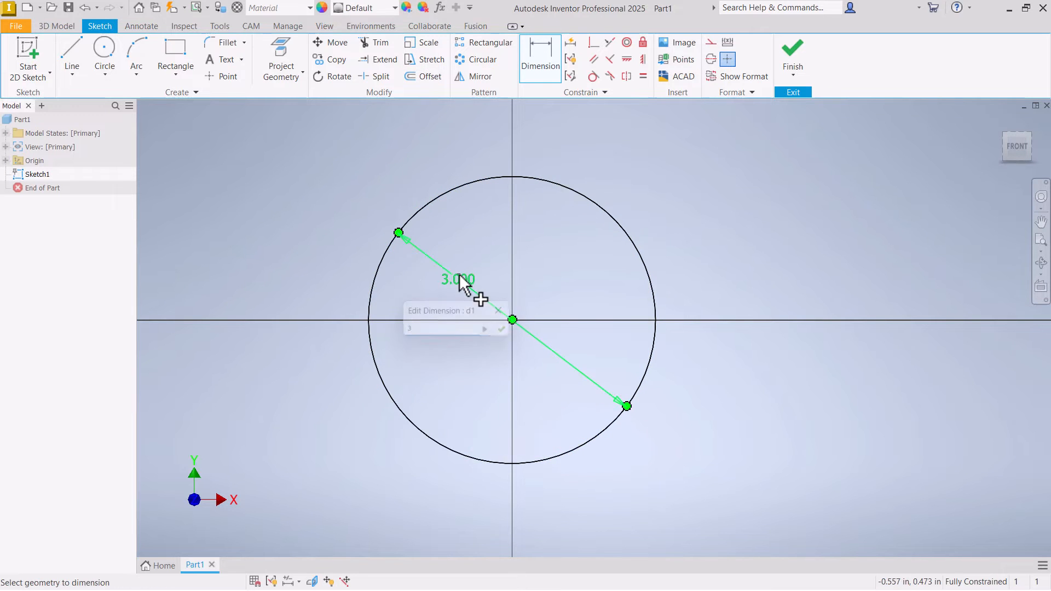
# - Sketch a horizontal line about 8.1 in long beyond the circle's positive X side and shift it slightly above the circle's top
pyautogui.scroll(-4, 311, 264)
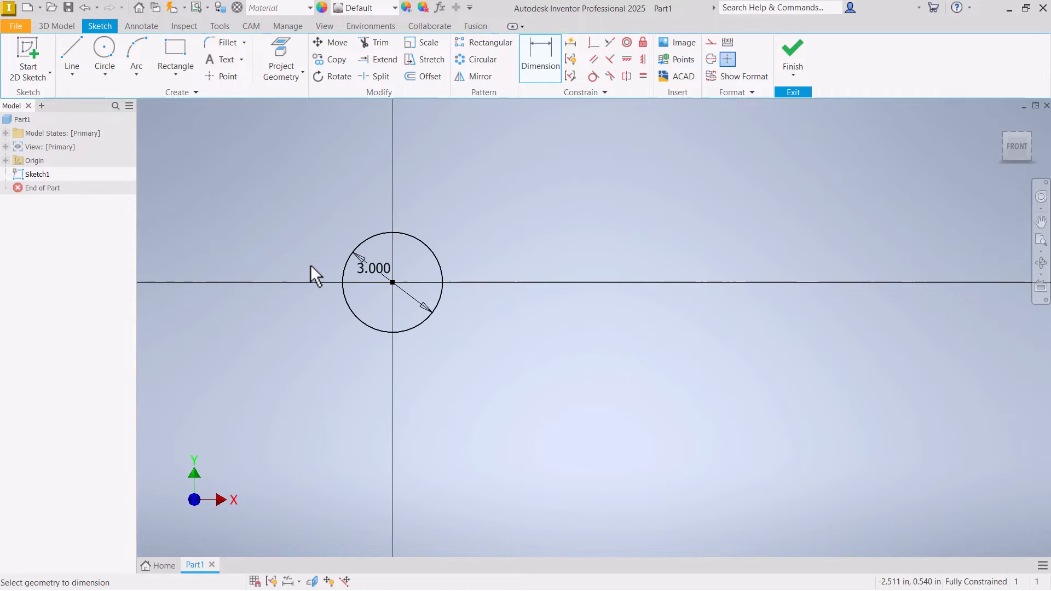
pyautogui.click(79, 55)
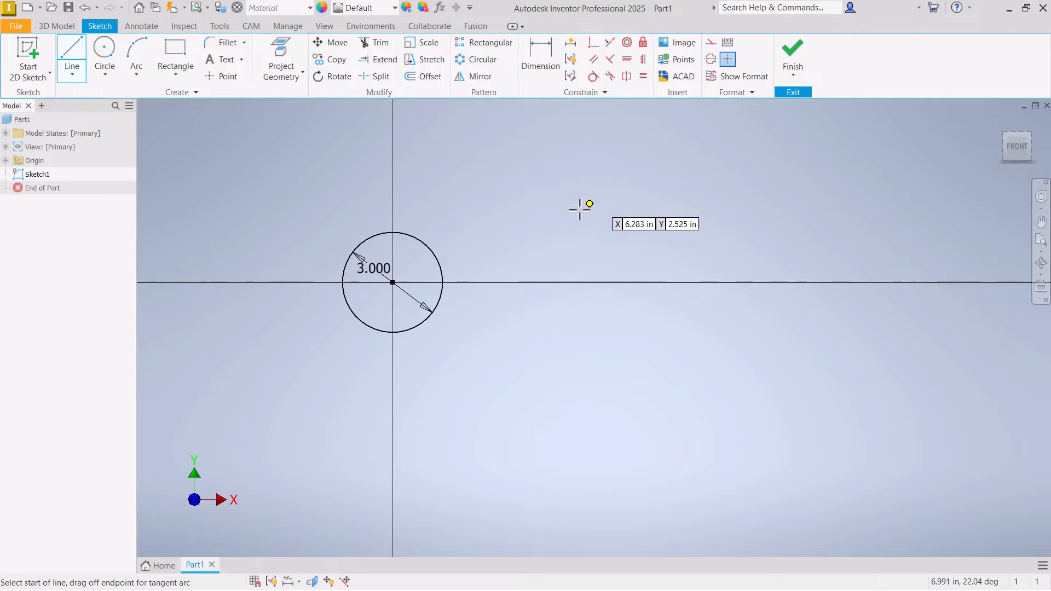
pyautogui.click(481, 232)
pyautogui.click(752, 233)
pyautogui.rightClick(793, 234)
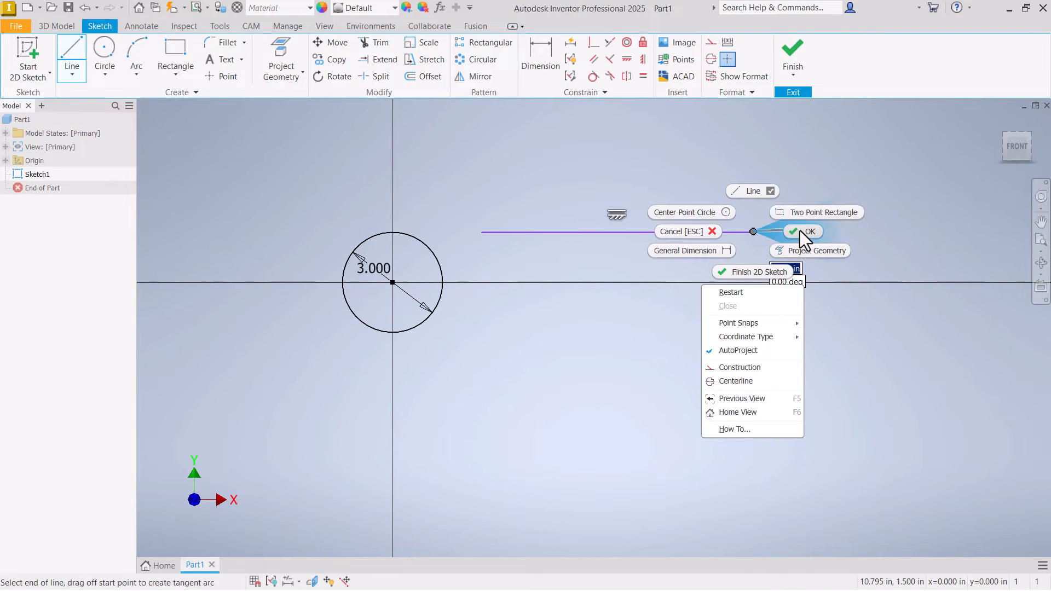
pyautogui.click(677, 230)
pyautogui.moveTo(618, 231)
pyautogui.mouseDown()
pyautogui.moveTo(623, 222)
pyautogui.moveTo(567, 228)
pyautogui.moveTo(585, 228)
pyautogui.mouseUp()
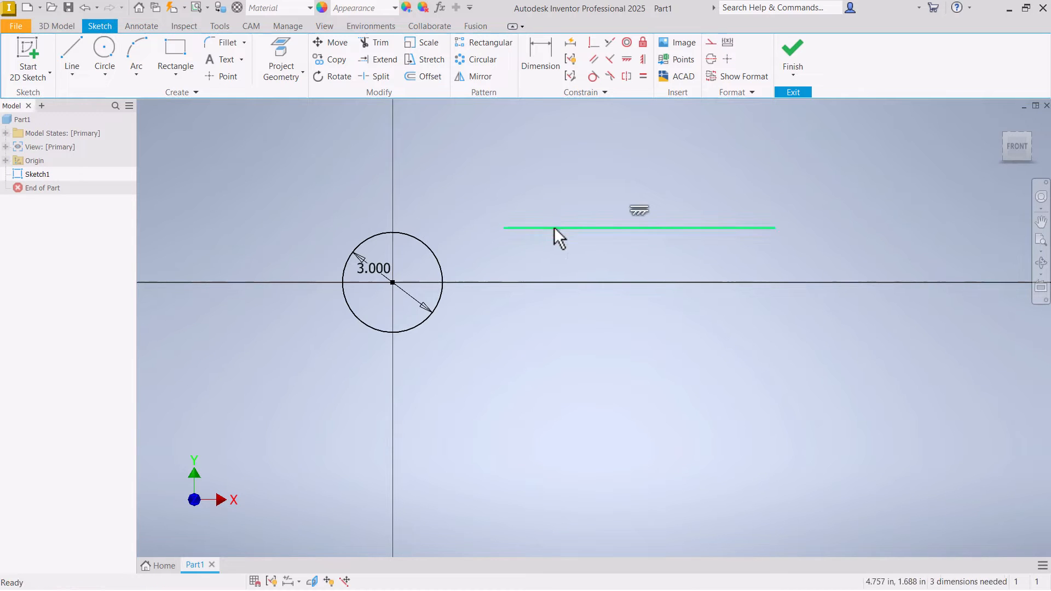
# - Apply a Tangent constraint between the horizontal line and the circle
pyautogui.click(593, 77)
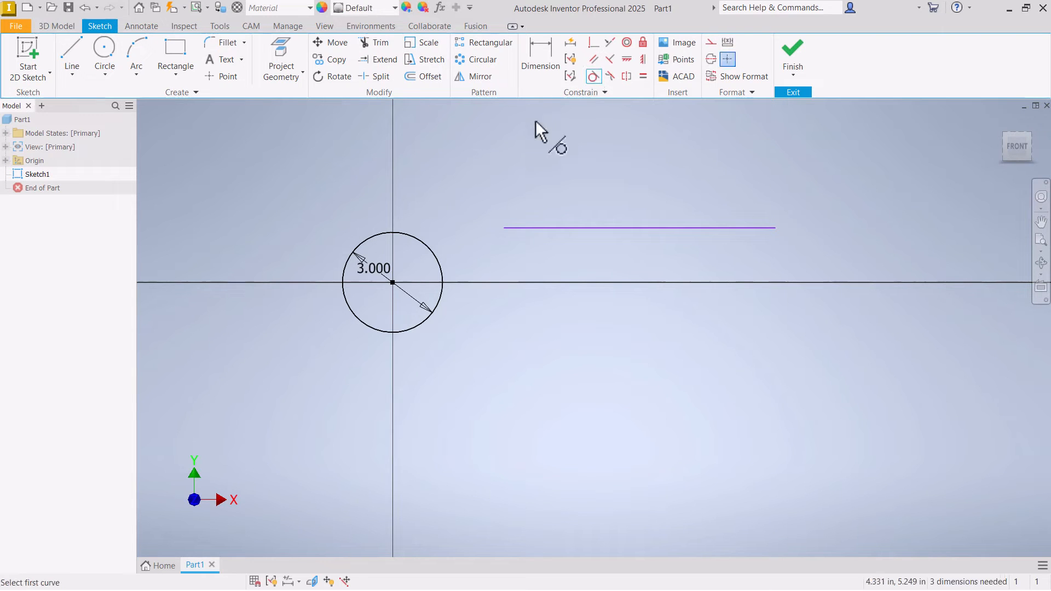
pyautogui.click(549, 228)
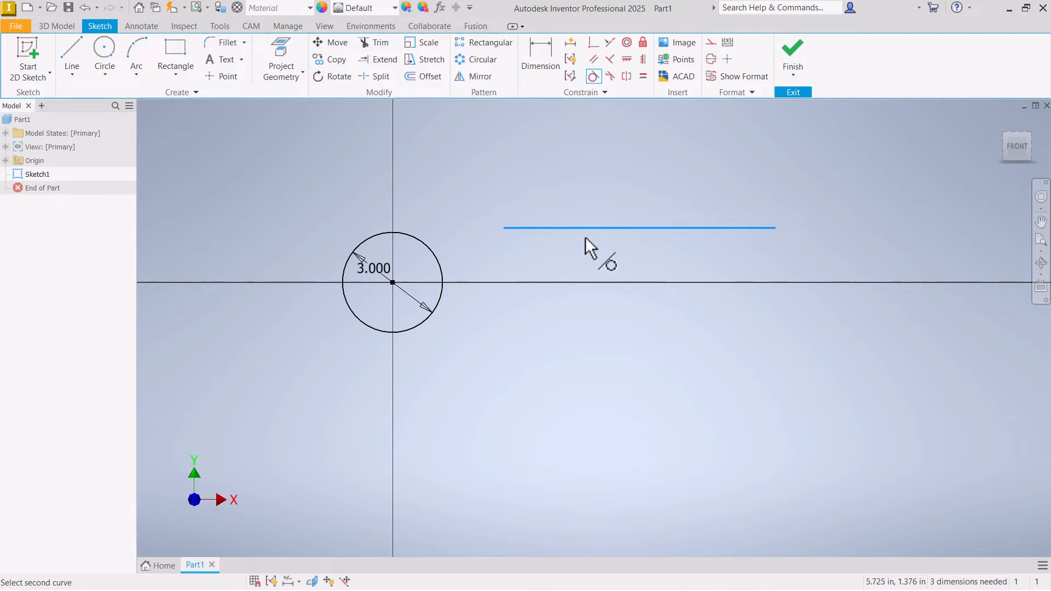
pyautogui.click(404, 235)
pyautogui.rightClick(429, 197)
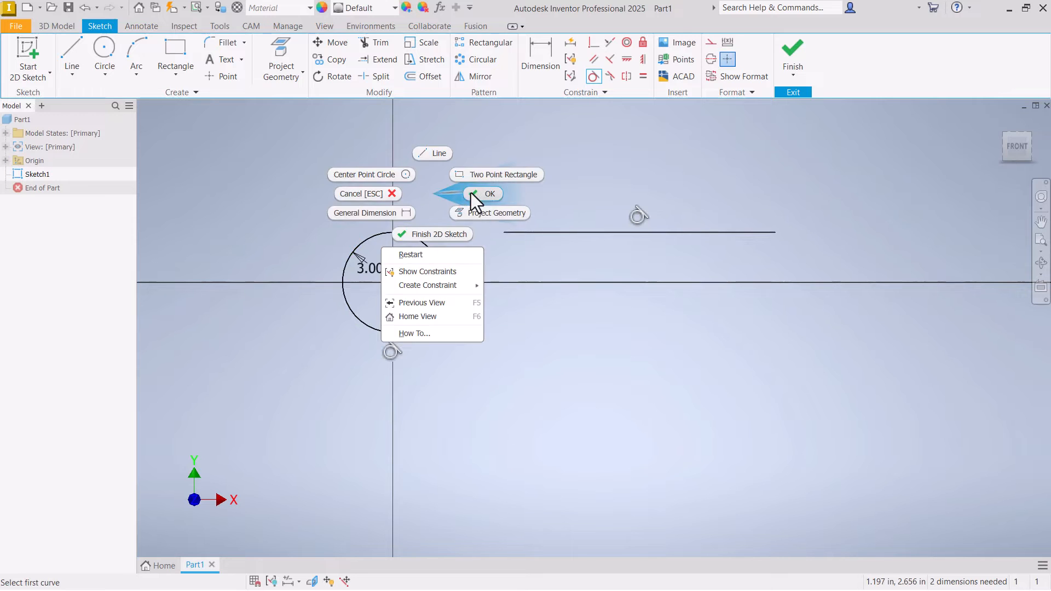
pyautogui.click(476, 194)
# - Stretch the line's near end across the top of the circle, pull it clear, and extend it across again to test the tangency
pyautogui.moveTo(537, 234); pyautogui.dragTo(526, 234)
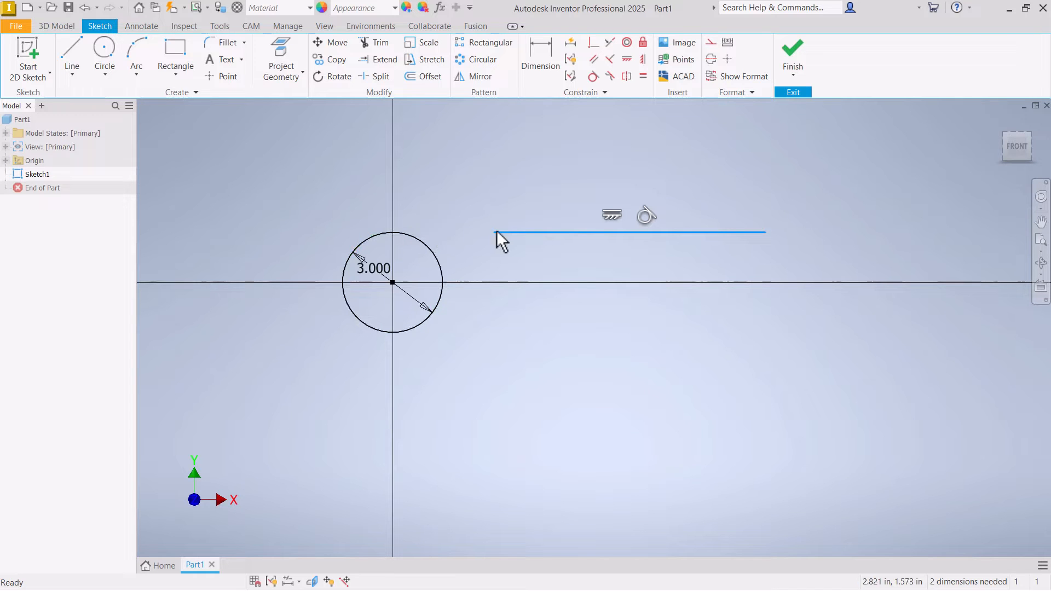
pyautogui.moveTo(496, 232); pyautogui.dragTo(227, 232)
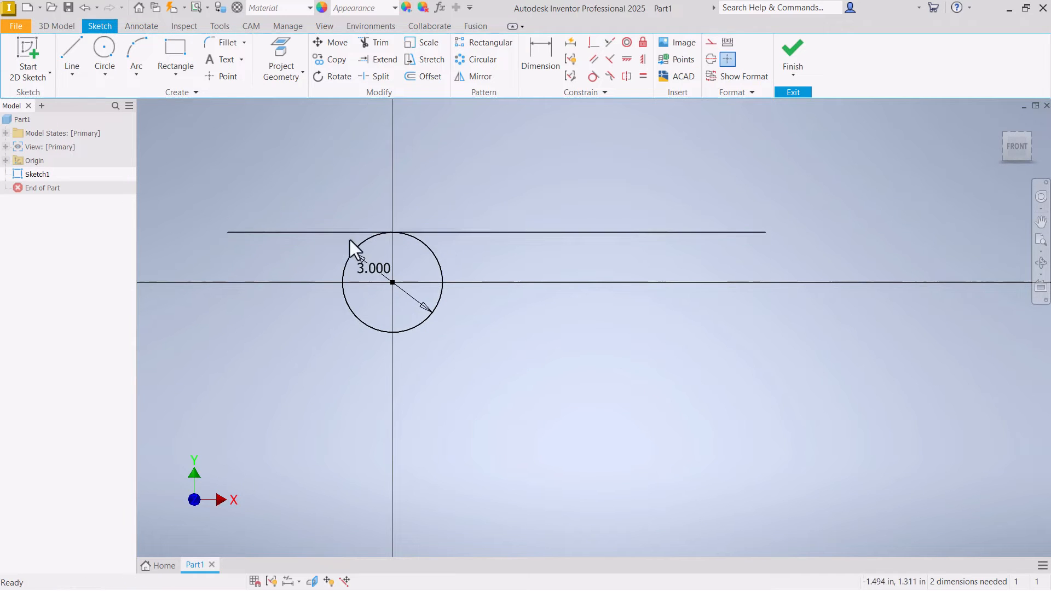
pyautogui.scroll(5, 402, 238)
pyautogui.scroll(-2, 417, 246)
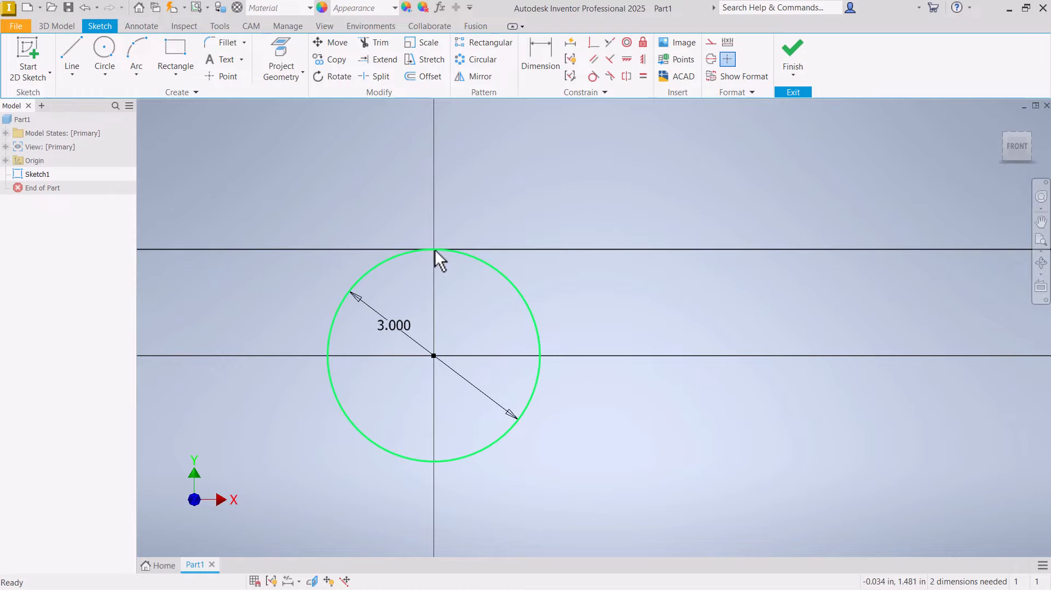
pyautogui.scroll(-2, 435, 249)
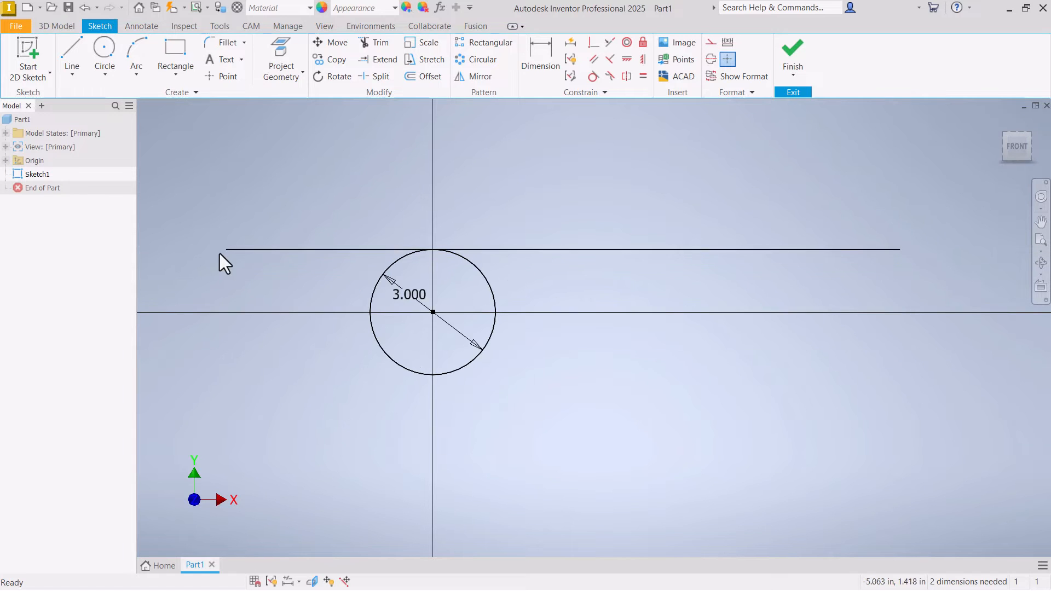
pyautogui.moveTo(227, 250); pyautogui.dragTo(569, 249)
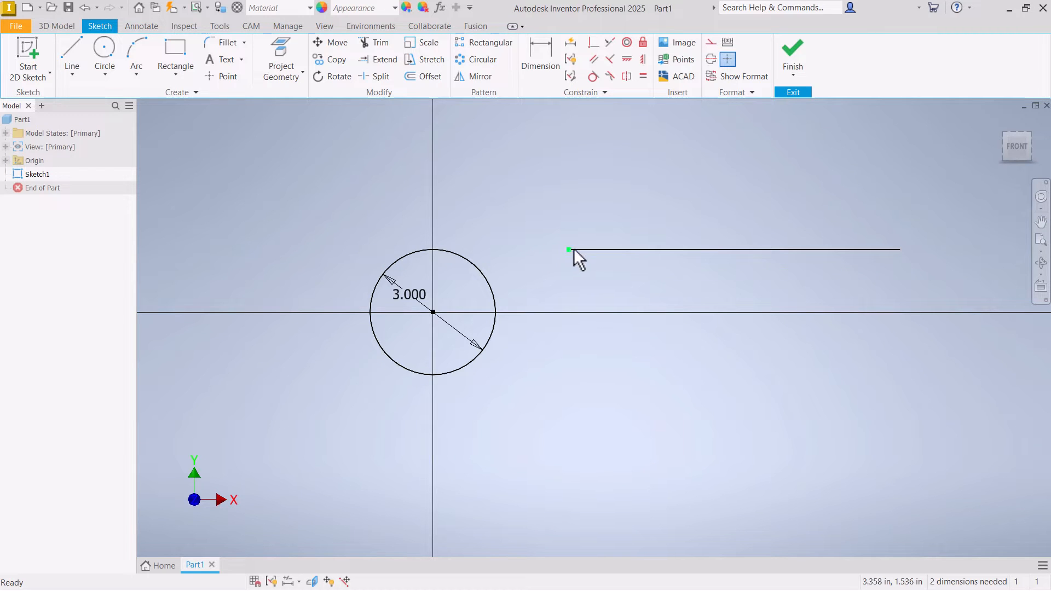
pyautogui.moveTo(570, 249); pyautogui.dragTo(300, 249)
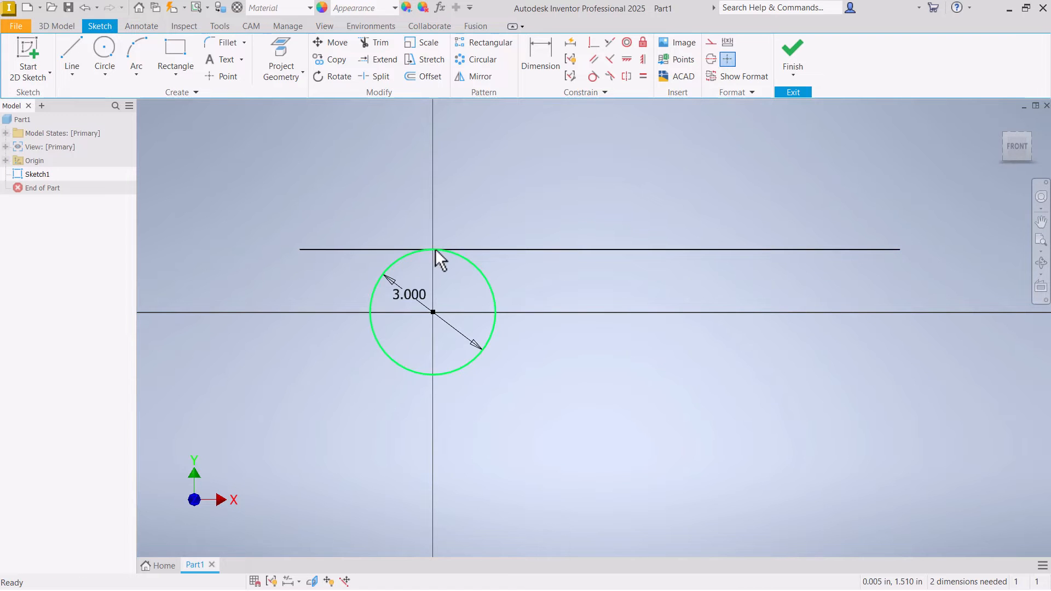
pyautogui.scroll(-5, 356, 211)
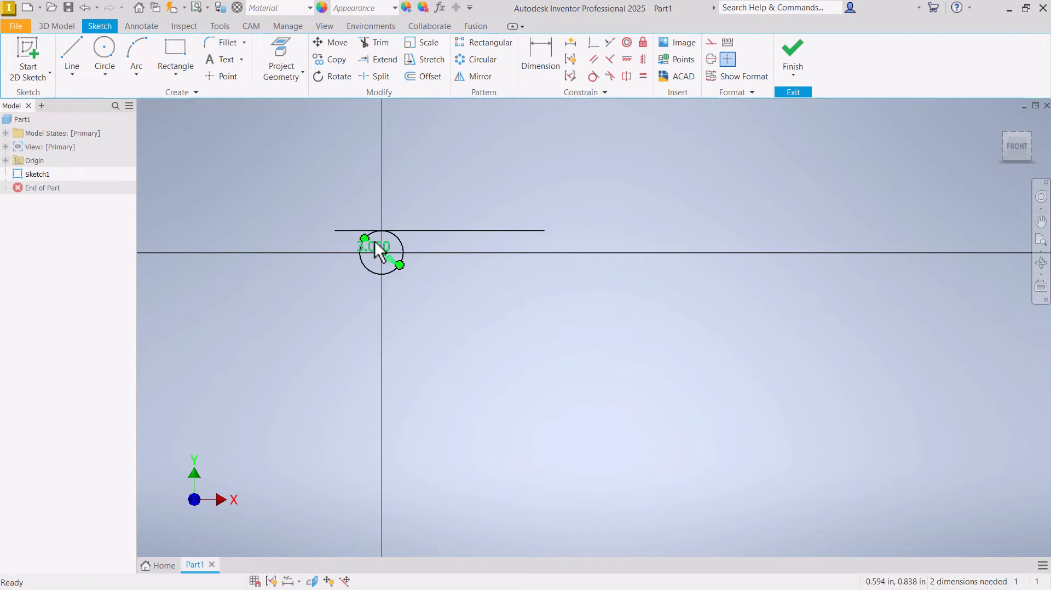
pyautogui.scroll(2, 302, 222)
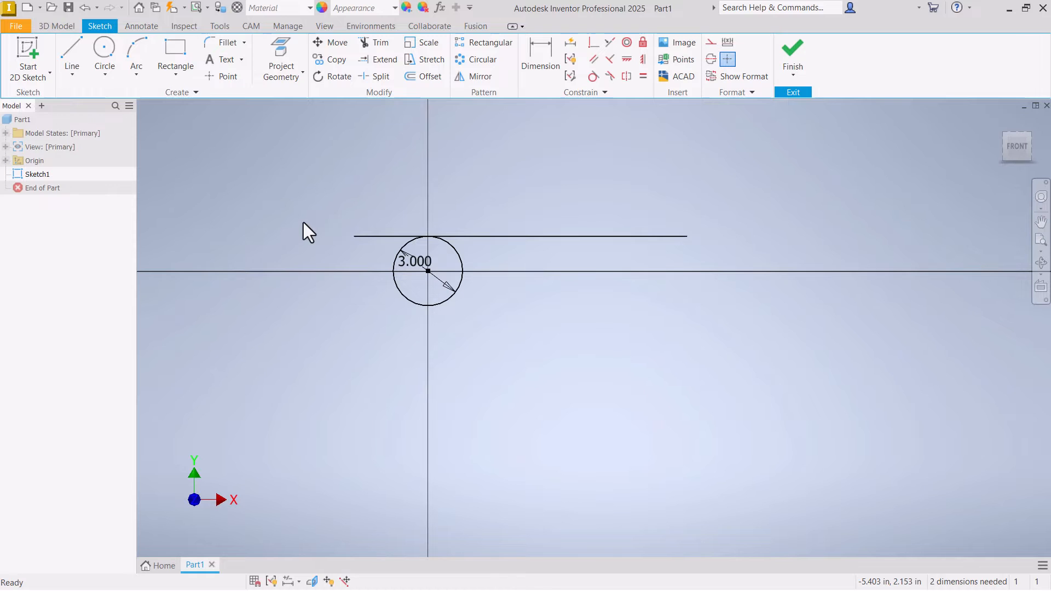
# - Sketch an inclined line about 12 in long below the circle, rising toward the positive X side
pyautogui.scroll(-2, 247, 189)
pyautogui.click(71, 76)
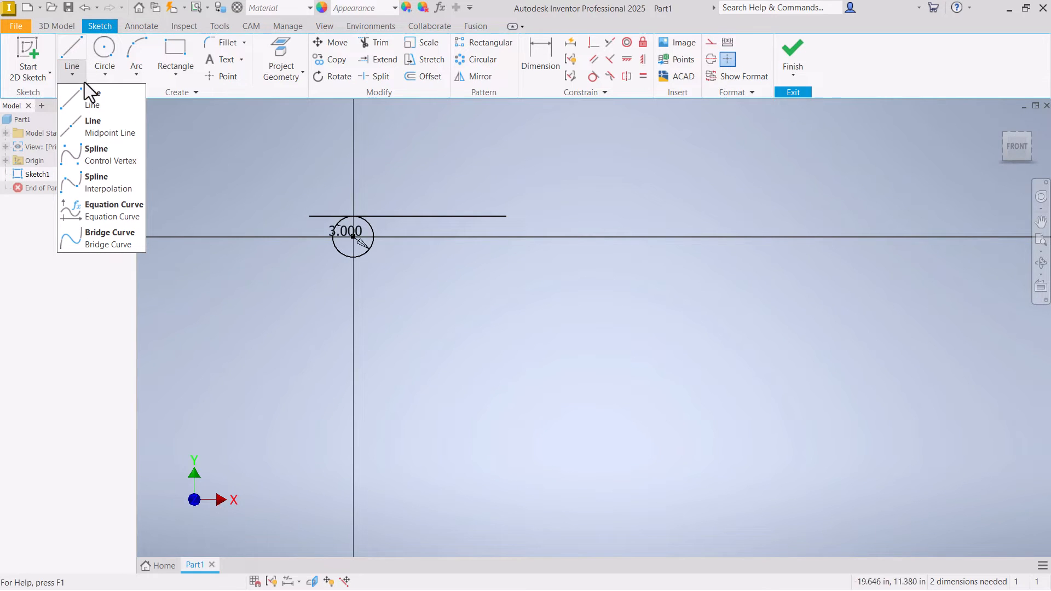
pyautogui.click(90, 97)
pyautogui.click(391, 333)
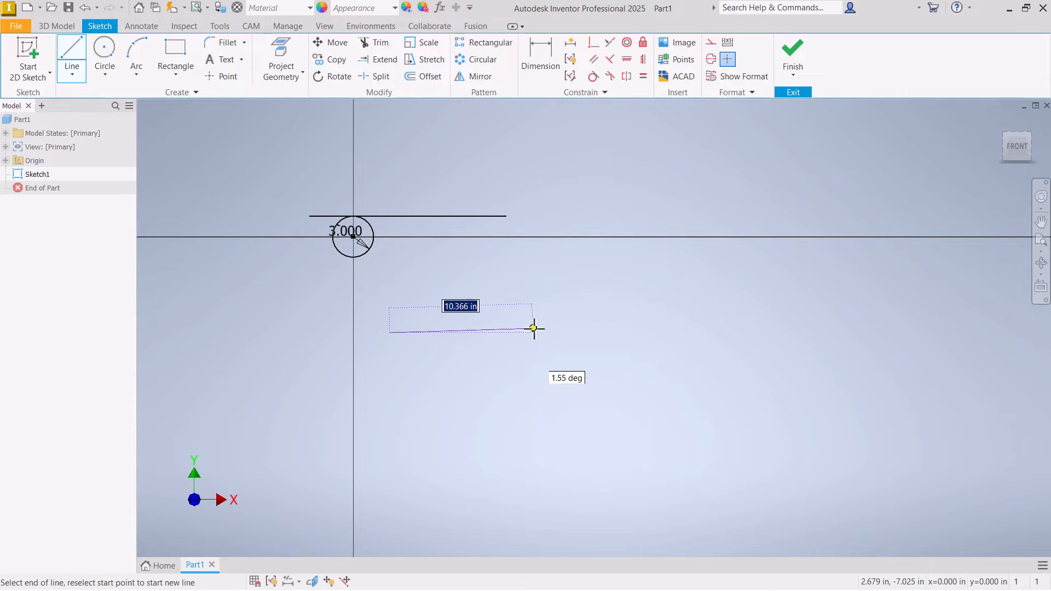
pyautogui.rightClick(547, 279)
pyautogui.click(596, 284)
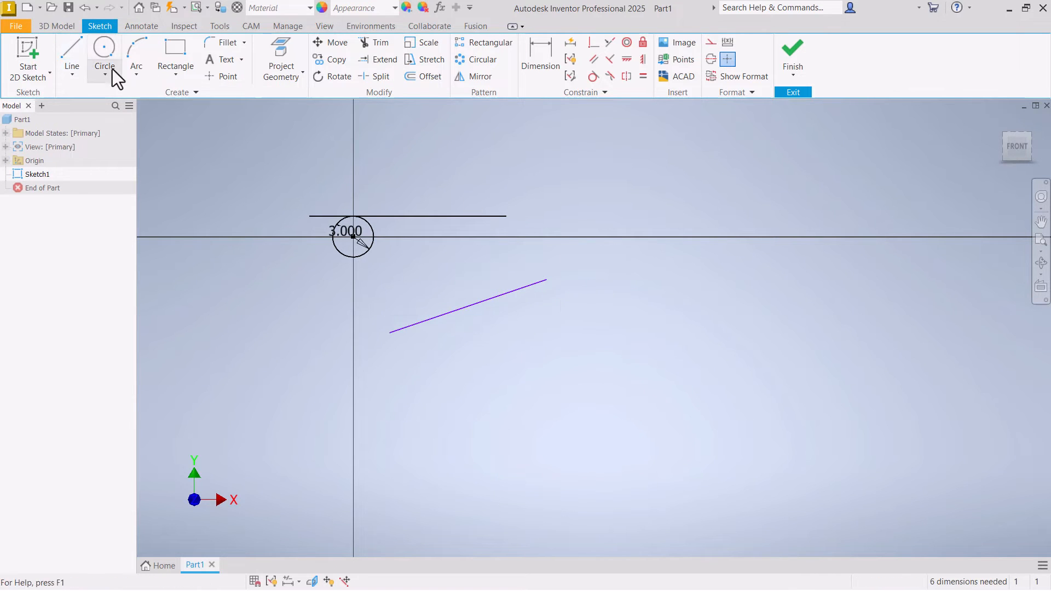
# - Sketch a five-point control vertex spline from the inclined line's upper endpoint, zigzagging downward toward the positive X side
pyautogui.click(74, 73)
pyautogui.click(107, 158)
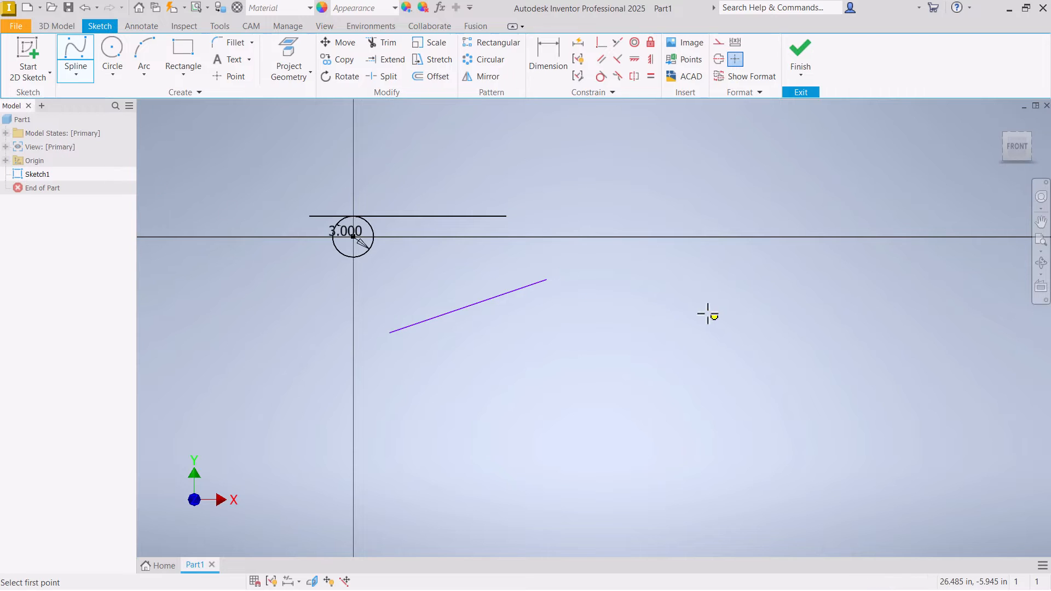
pyautogui.scroll(5, 547, 290)
pyautogui.click(507, 270)
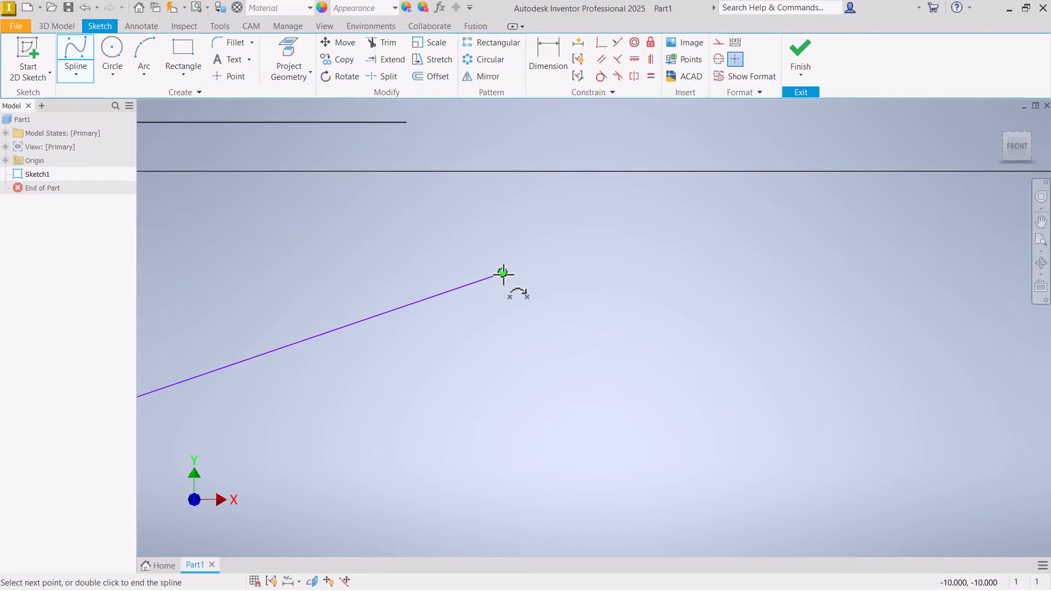
pyautogui.click(673, 343)
pyautogui.click(495, 471)
pyautogui.click(828, 451)
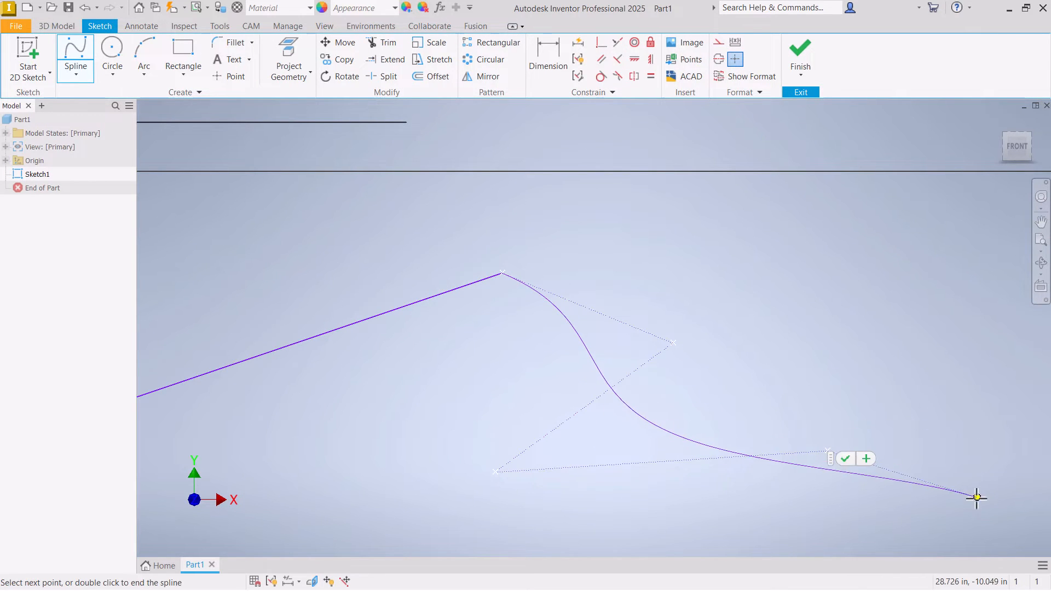
pyautogui.click(975, 498)
pyautogui.rightClick(975, 498)
pyautogui.click(1010, 492)
pyautogui.rightClick(906, 412)
pyautogui.click(956, 412)
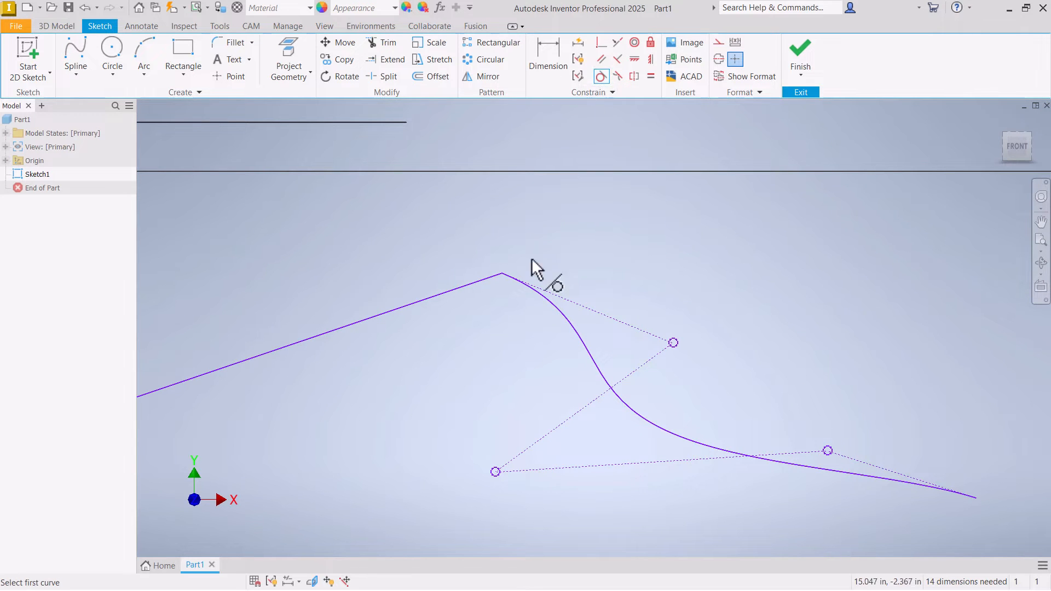
# - Apply a Tangent constraint between the inclined line and the spline at their shared endpoint
pyautogui.click(478, 279)
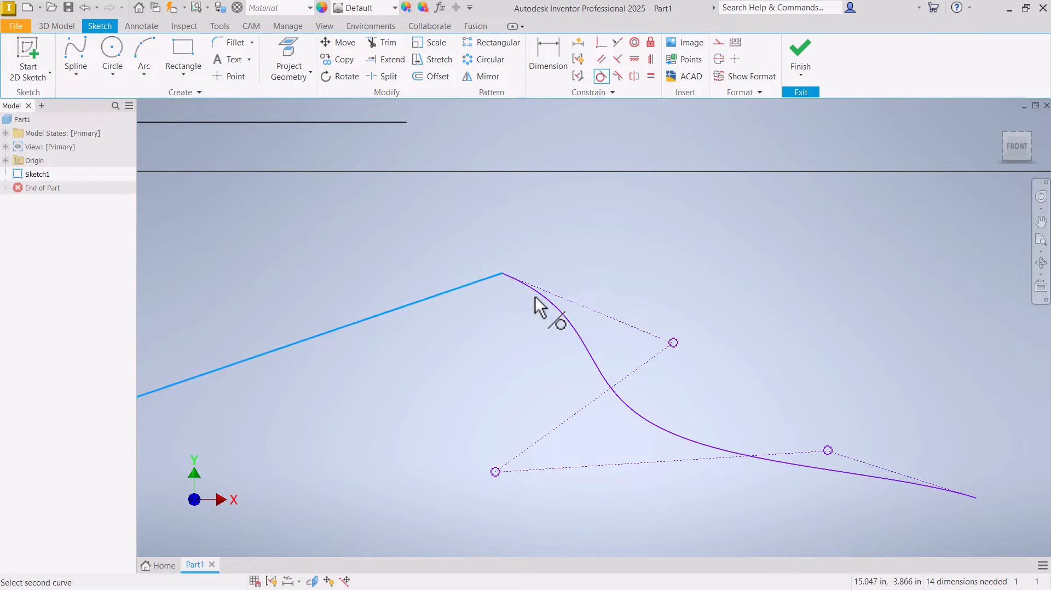
pyautogui.click(534, 295)
pyautogui.rightClick(511, 219)
pyautogui.click(545, 222)
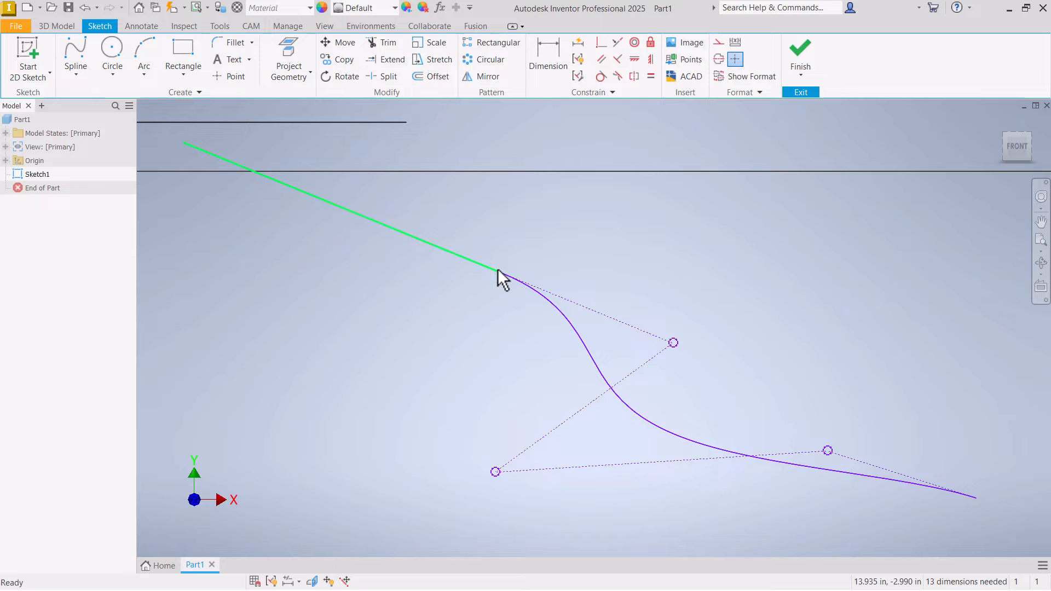
# - Start a new 2D sketch on the XY plane
pyautogui.scroll(-3, 595, 254)
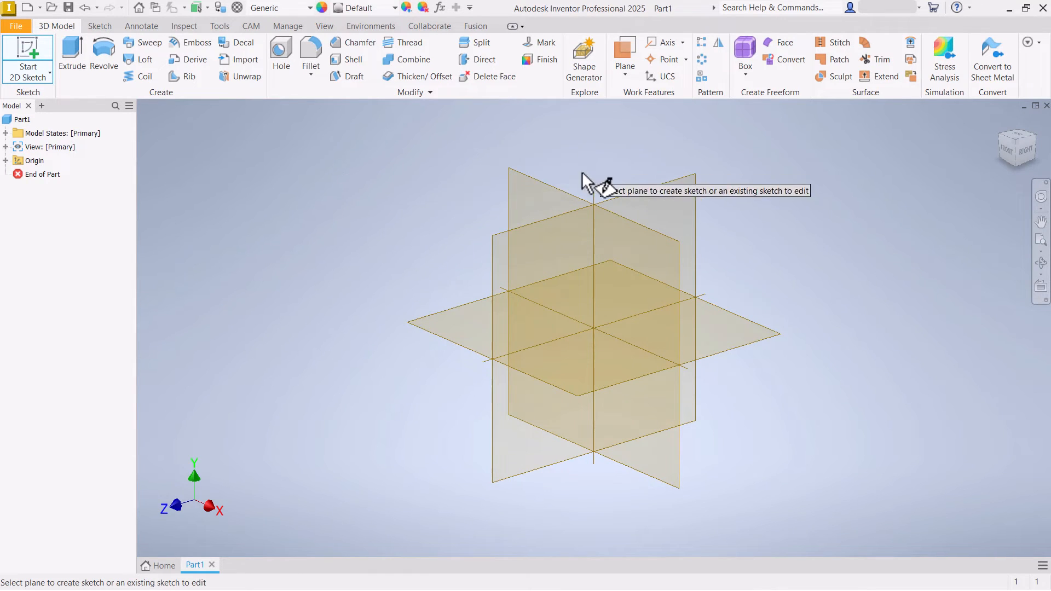
pyautogui.click(554, 188)
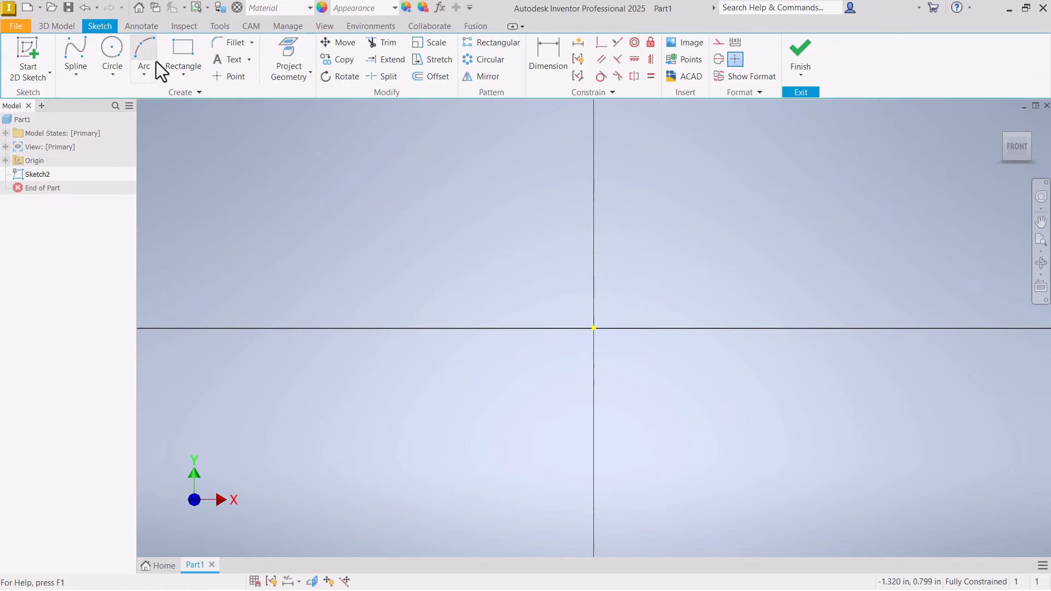
# - Sketch a two-point center rectangle 3 in by 3 in, centered on the origin
pyautogui.click(86, 83)
pyautogui.click(183, 72)
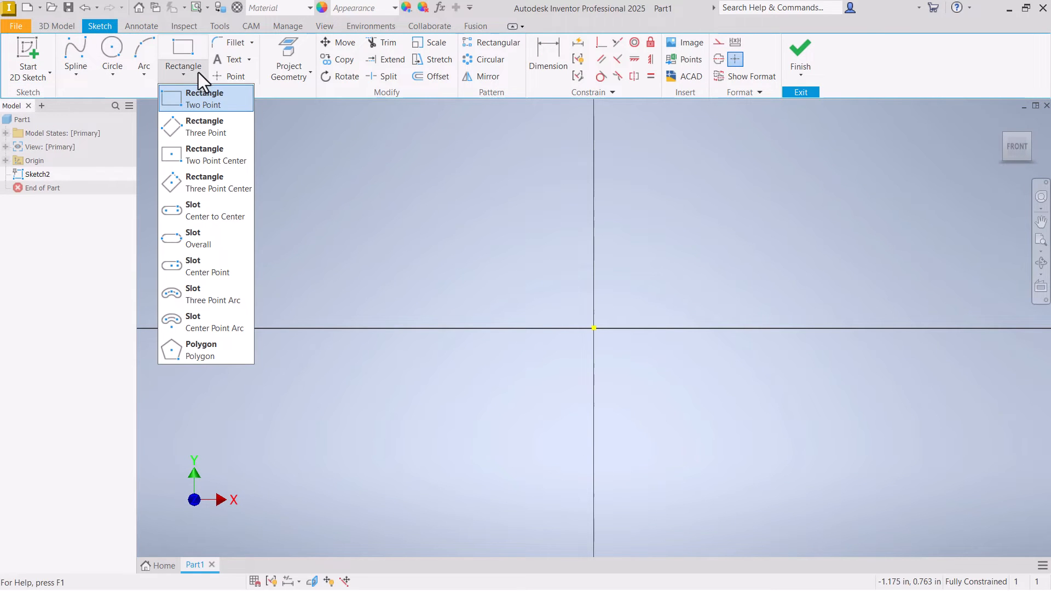
pyautogui.click(204, 156)
pyautogui.click(594, 328)
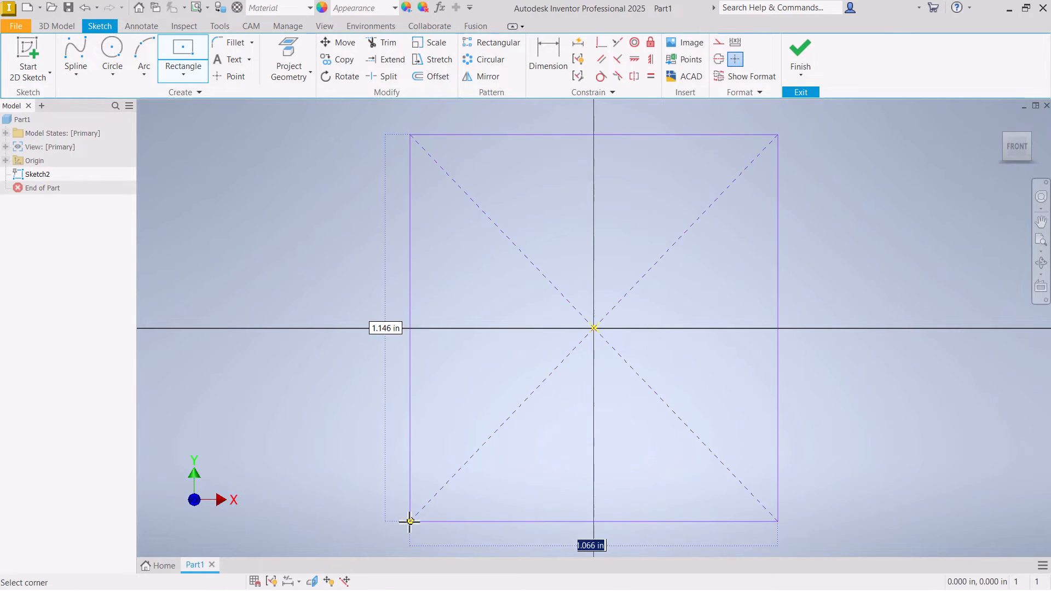
pyautogui.write('3')
pyautogui.press('Tab')
pyautogui.write('3')
pyautogui.press('Return')
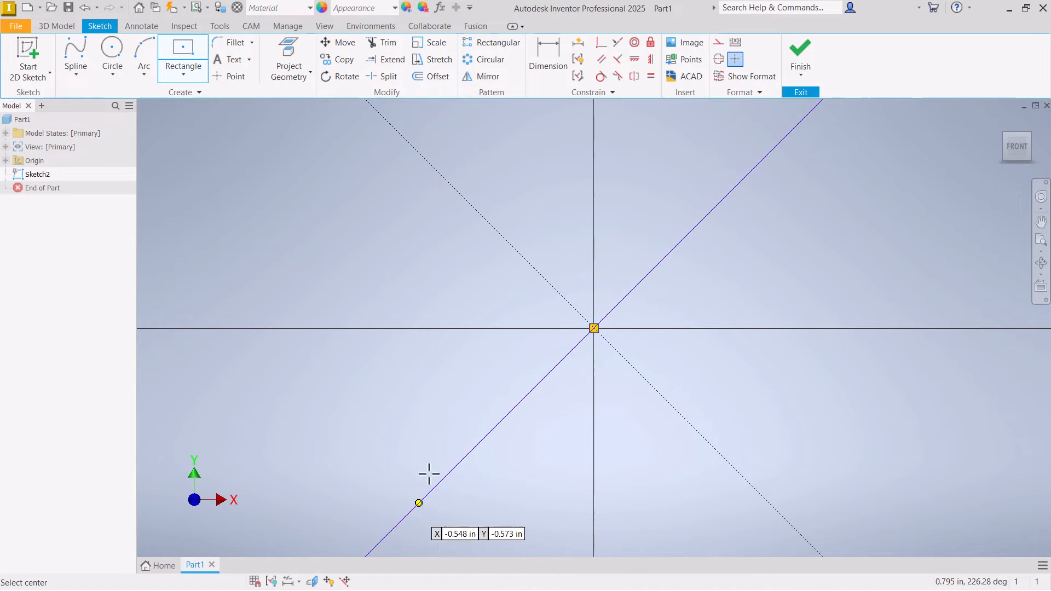
pyautogui.scroll(-5, 614, 300)
pyautogui.rightClick(614, 301)
pyautogui.click(652, 301)
# - Finish the sketch and extrude the square profile 1 in
pyautogui.rightClick(648, 301)
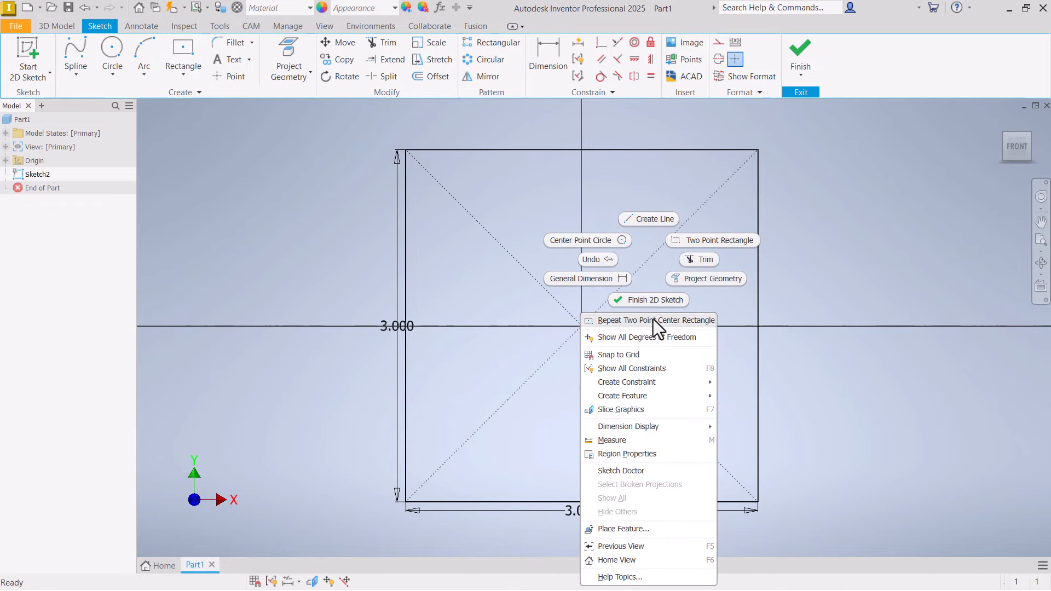
pyautogui.click(654, 299)
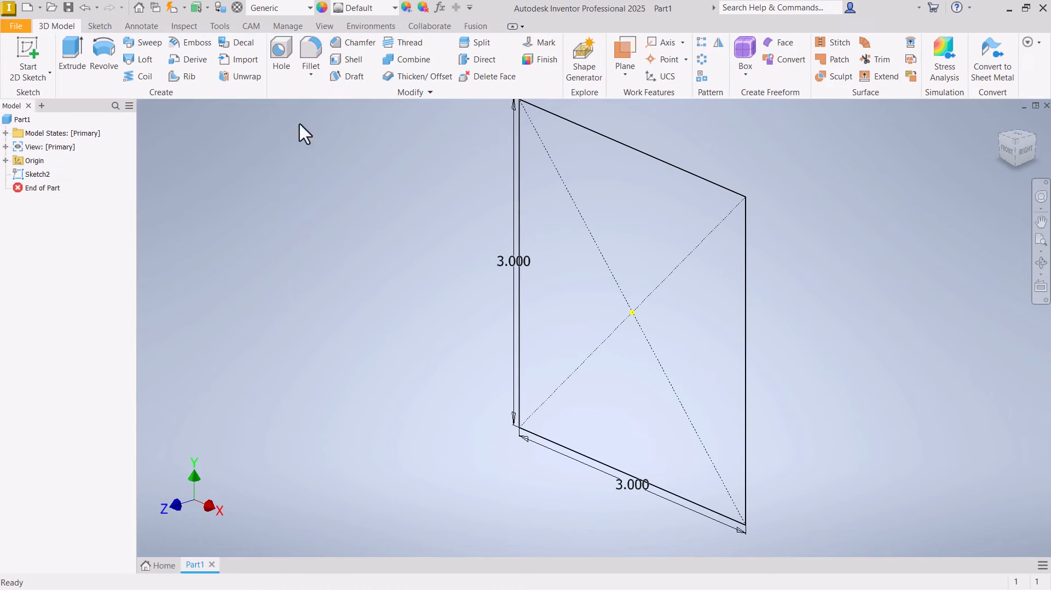
pyautogui.click(74, 50)
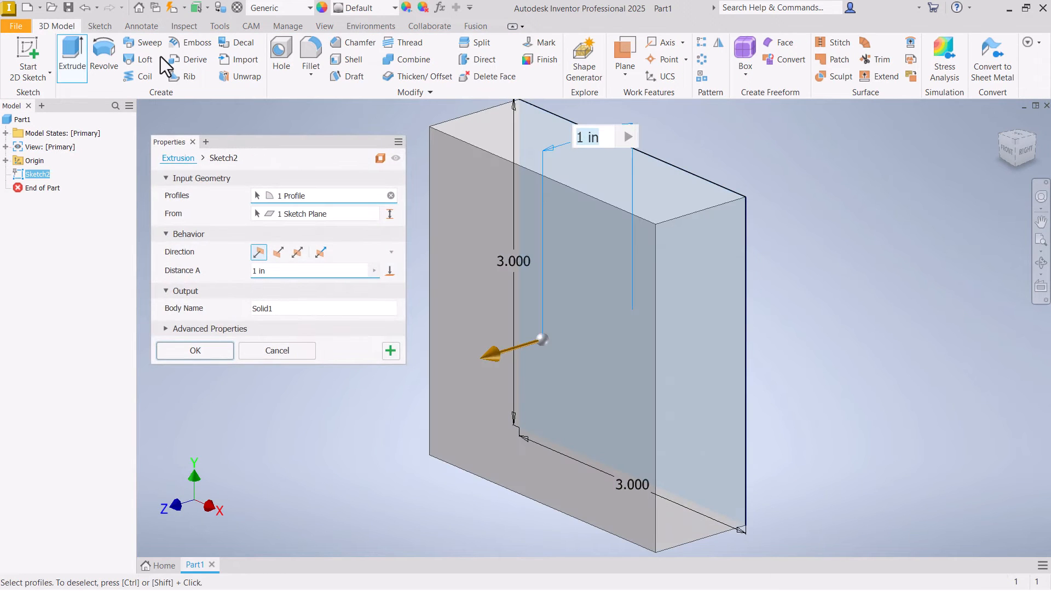
pyautogui.press('Return')
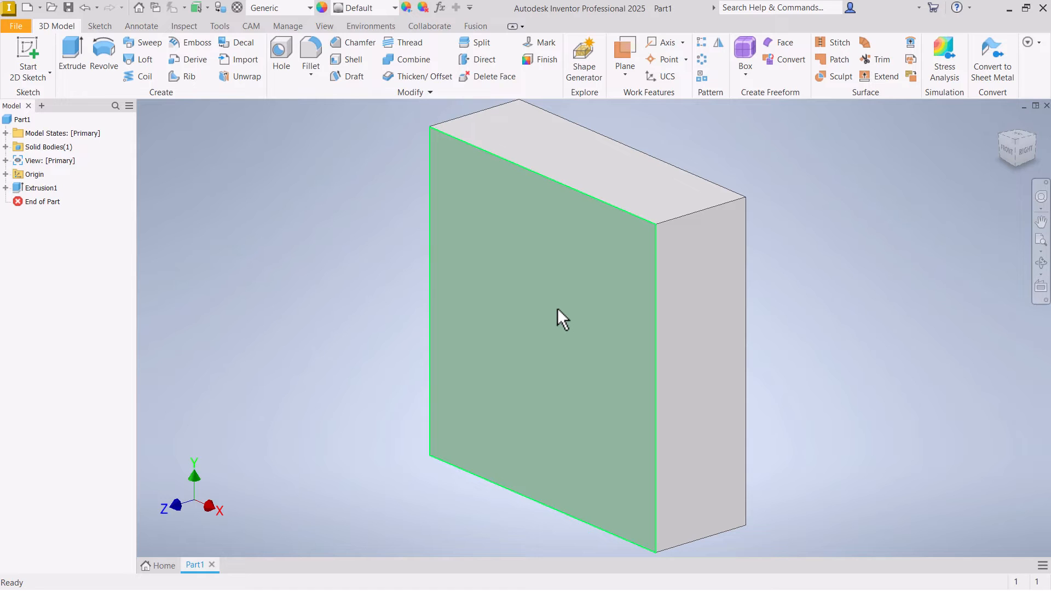
# - Start a new sketch on the block's front face
pyautogui.keyDown('shift'); pyautogui.moveTo(569, 310); pyautogui.dragTo(401, 300, button='middle'); pyautogui.keyUp('shift')
pyautogui.rightClick(401, 300)
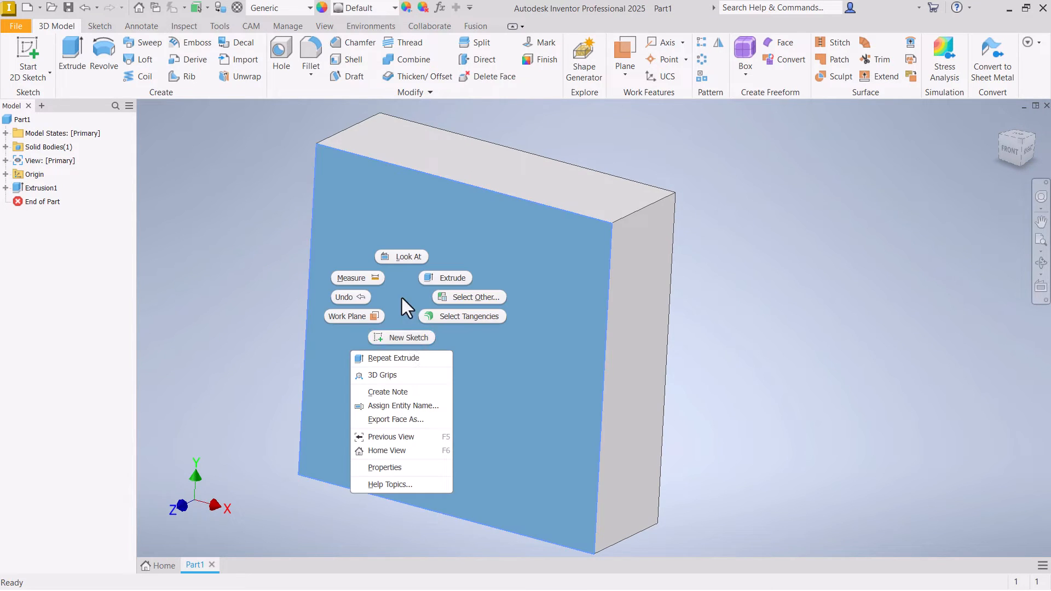
pyautogui.click(402, 341)
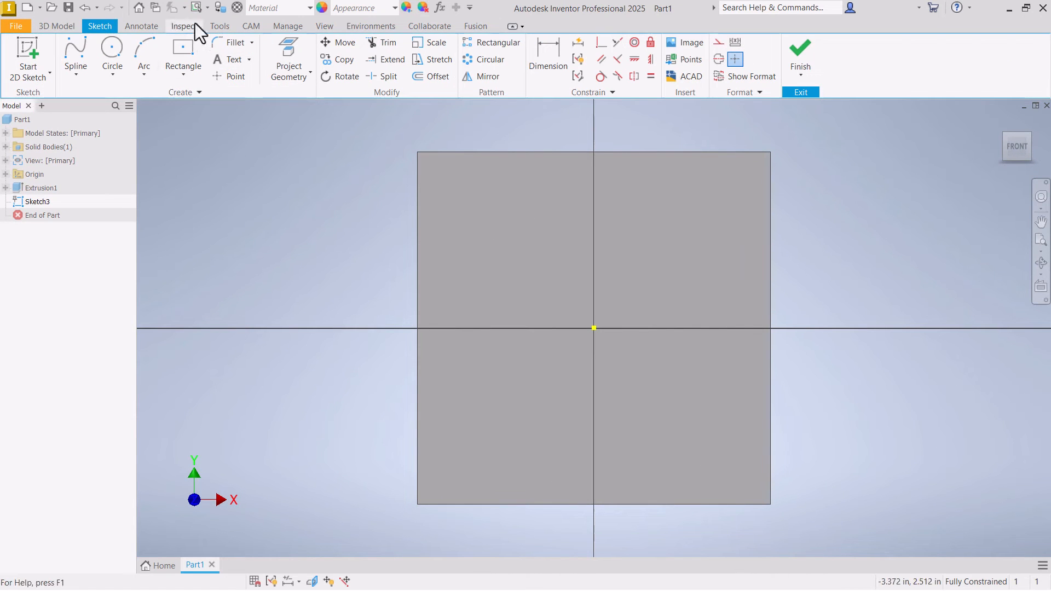
# - Sketch a horizontal center-to-center slot across the lower half of the front face and show all sketch constraints
pyautogui.click(186, 77)
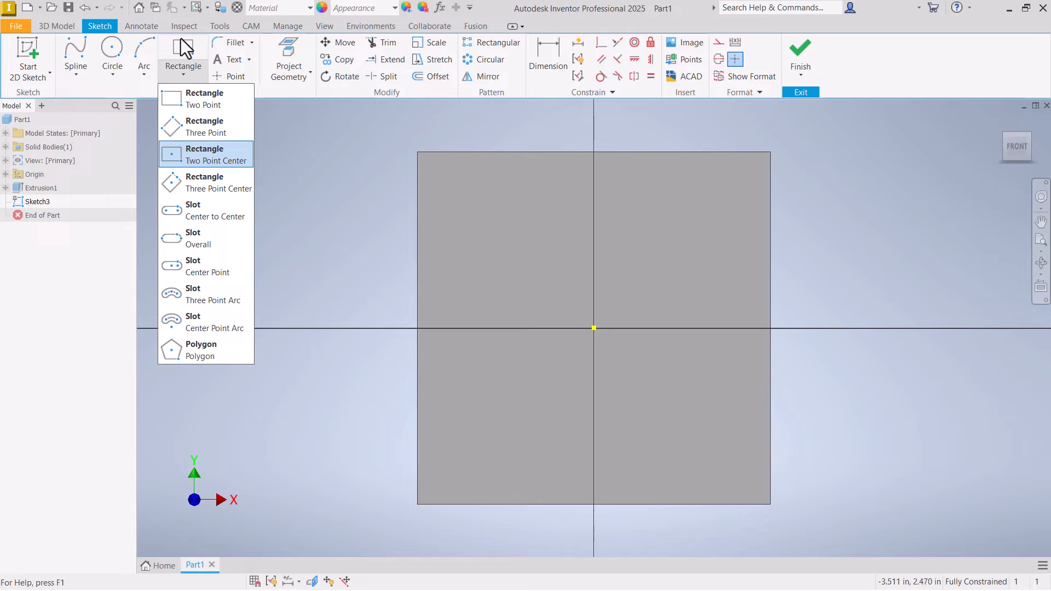
pyautogui.click(201, 211)
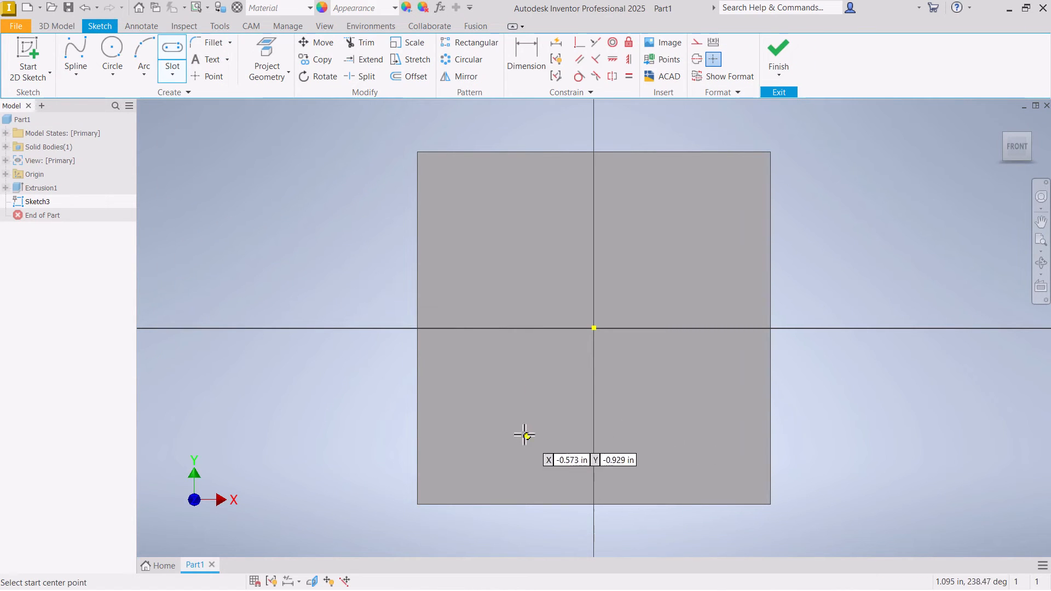
pyautogui.click(504, 424)
pyautogui.click(688, 424)
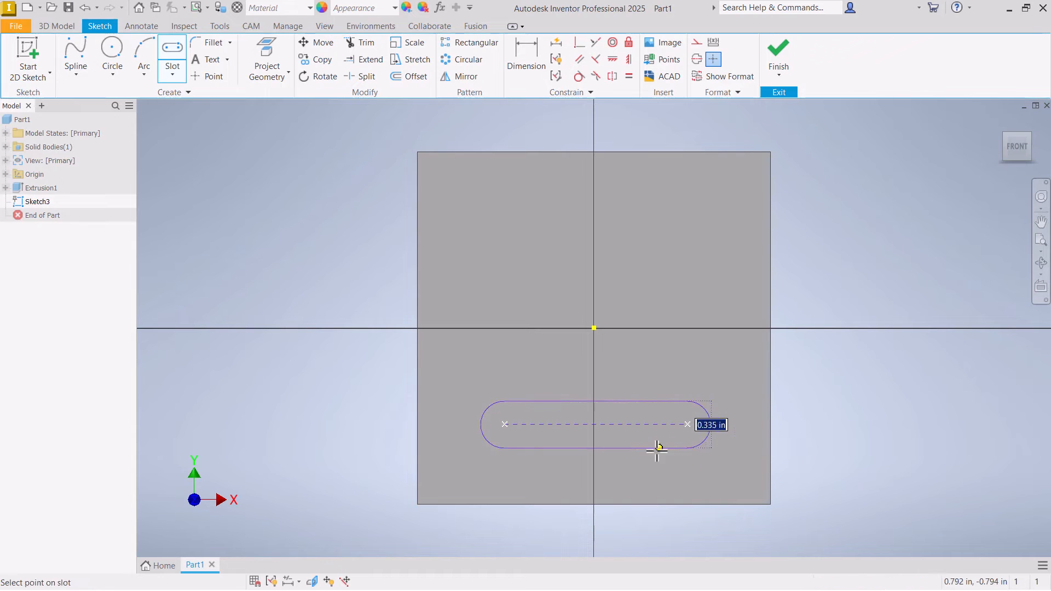
pyautogui.click(646, 462)
pyautogui.rightClick(646, 460)
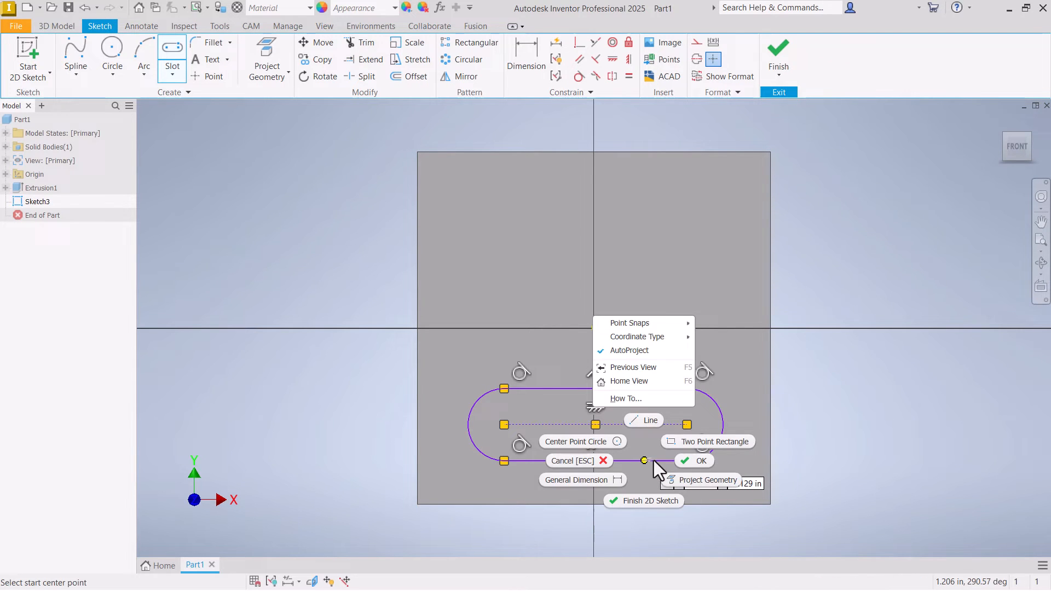
pyautogui.click(696, 462)
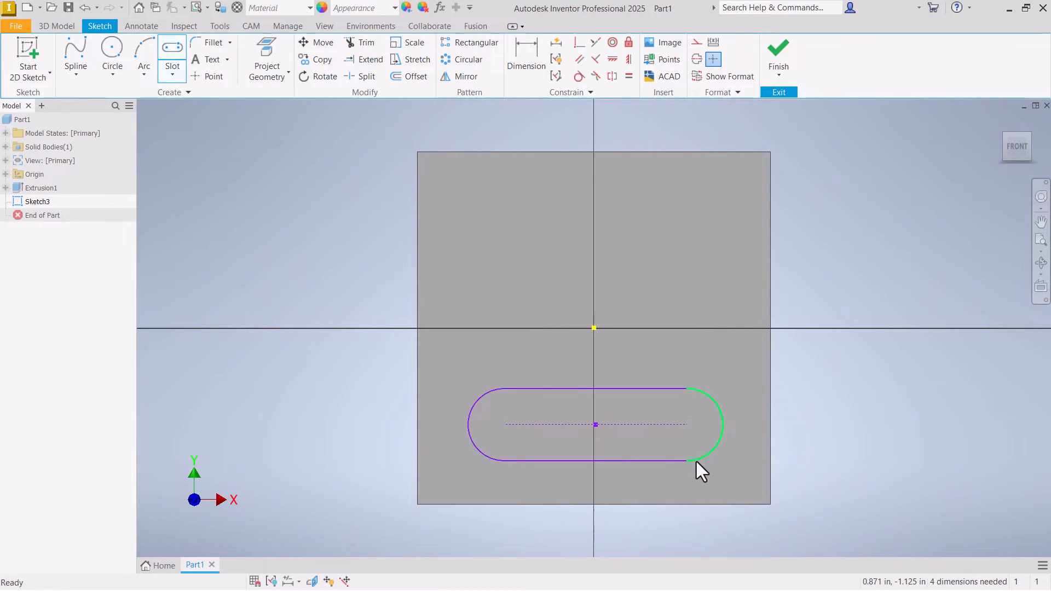
pyautogui.click(271, 580)
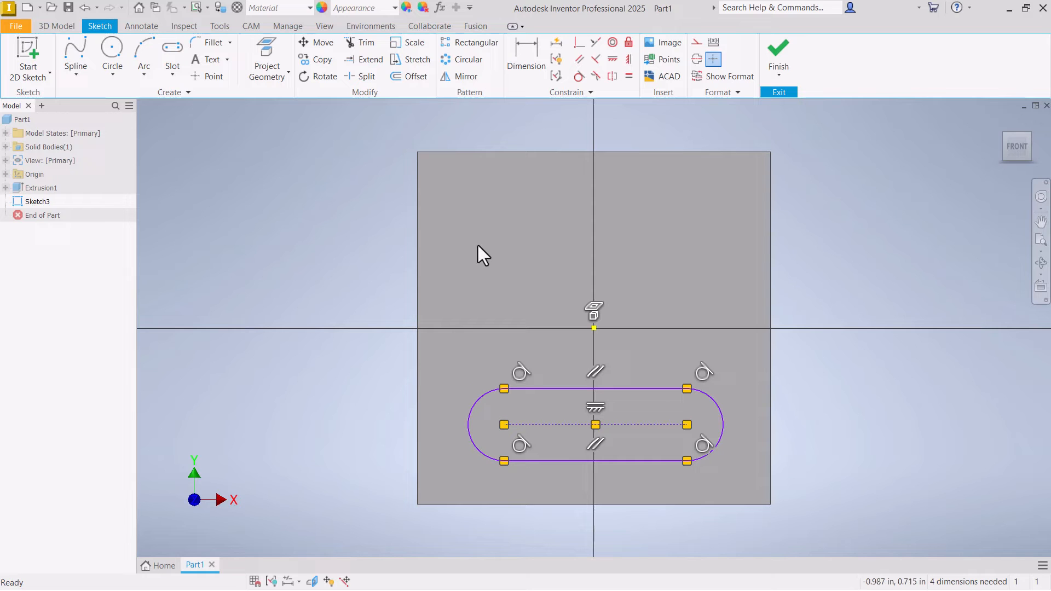
# - Sketch two center-point arcs on the upper half of the face, placed side by side with their openings facing each other
pyautogui.click(75, 75)
pyautogui.click(92, 94)
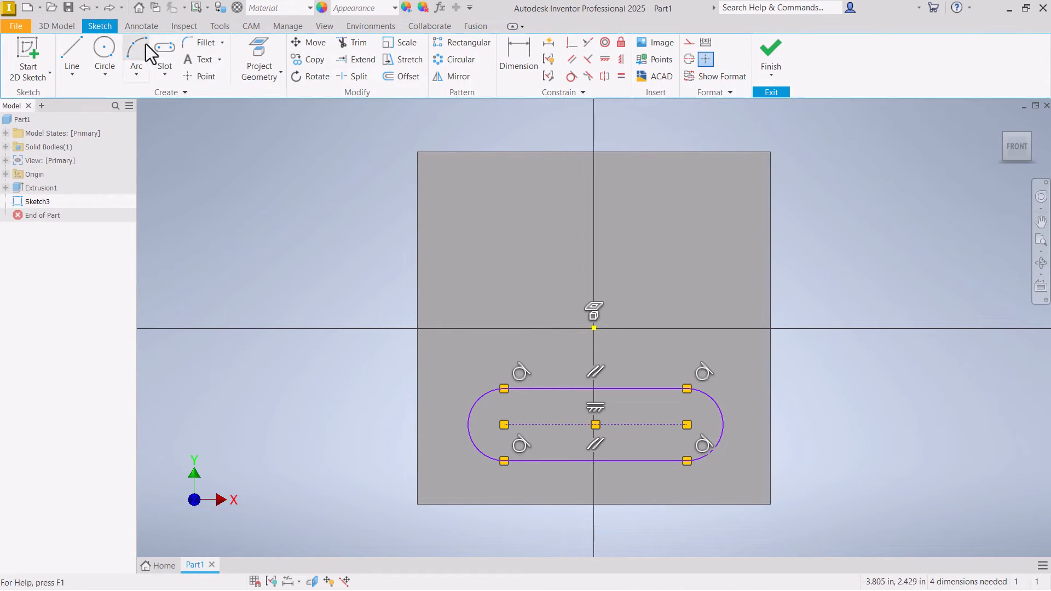
pyautogui.click(138, 72)
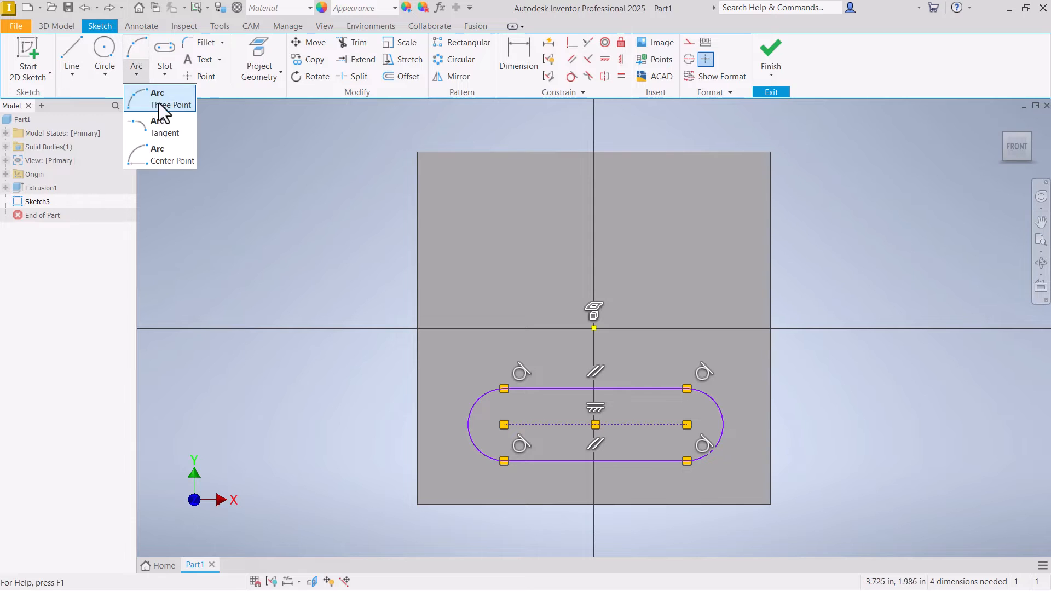
pyautogui.click(163, 158)
pyautogui.click(692, 250)
pyautogui.click(686, 207)
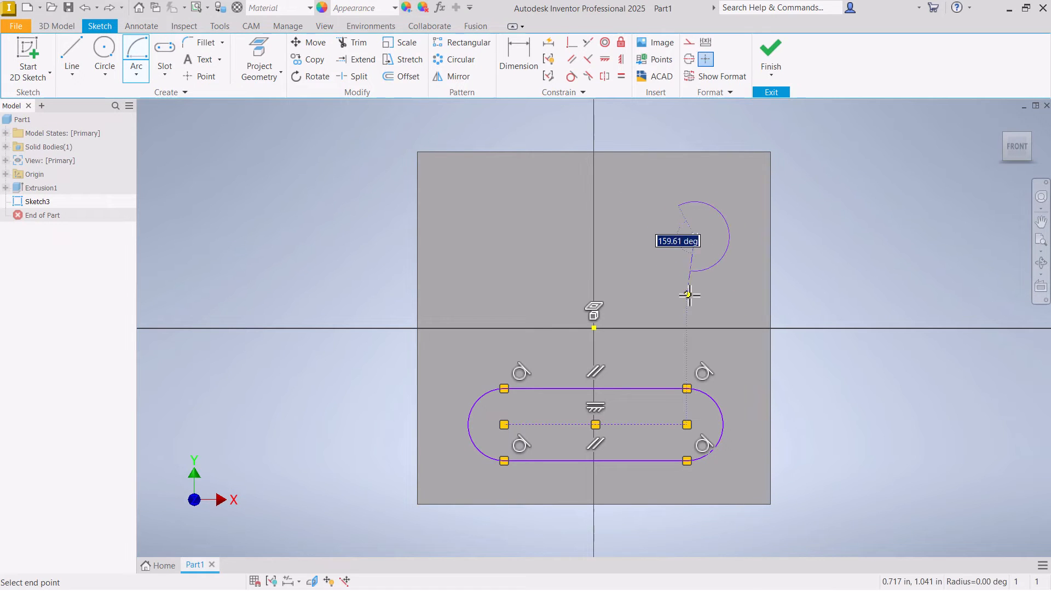
pyautogui.click(668, 291)
pyautogui.click(513, 237)
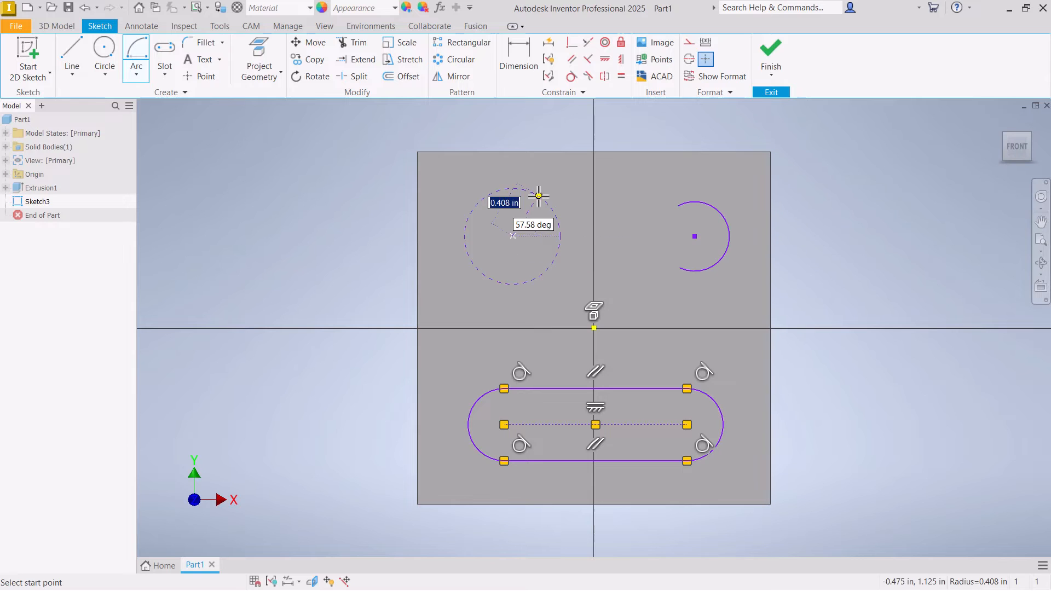
pyautogui.rightClick(544, 259)
pyautogui.click(583, 259)
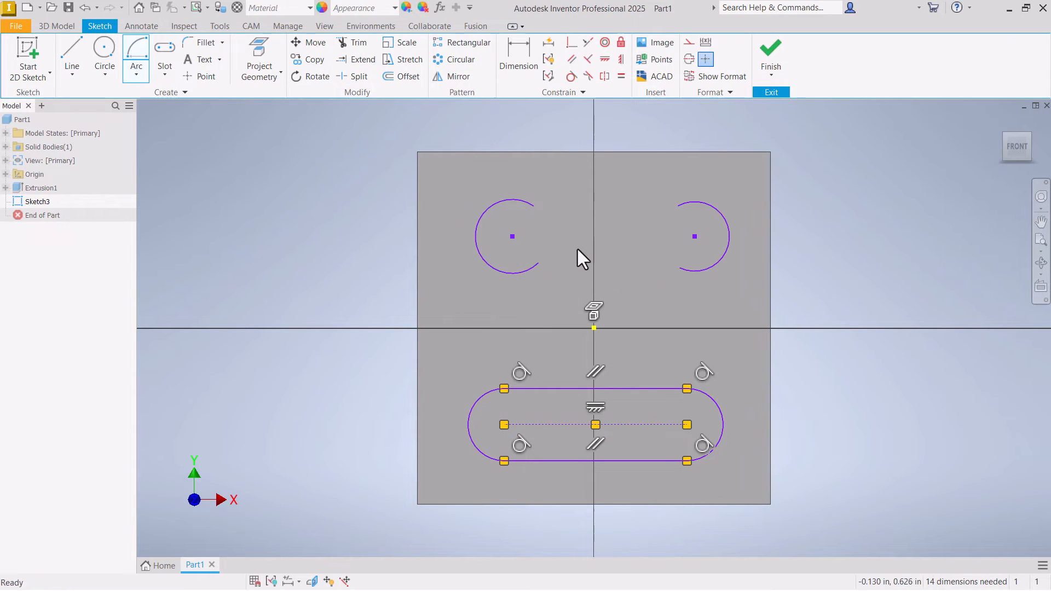
# - Join the two arcs with a horizontal line between their upper endpoints and a second line between their lower endpoints
pyautogui.click(72, 58)
pyautogui.click(534, 206)
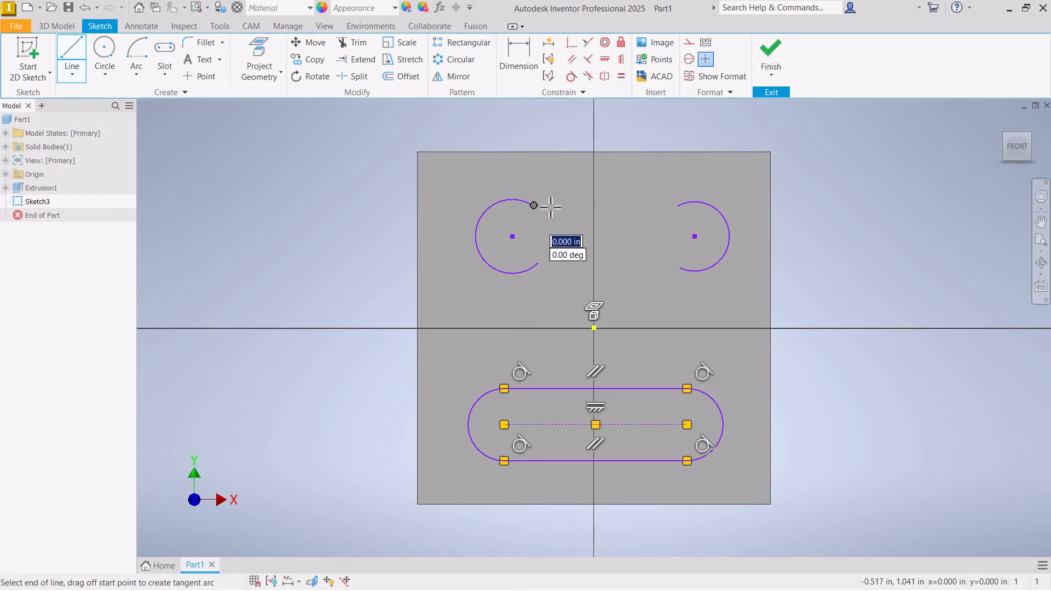
pyautogui.scroll(-5, 679, 206)
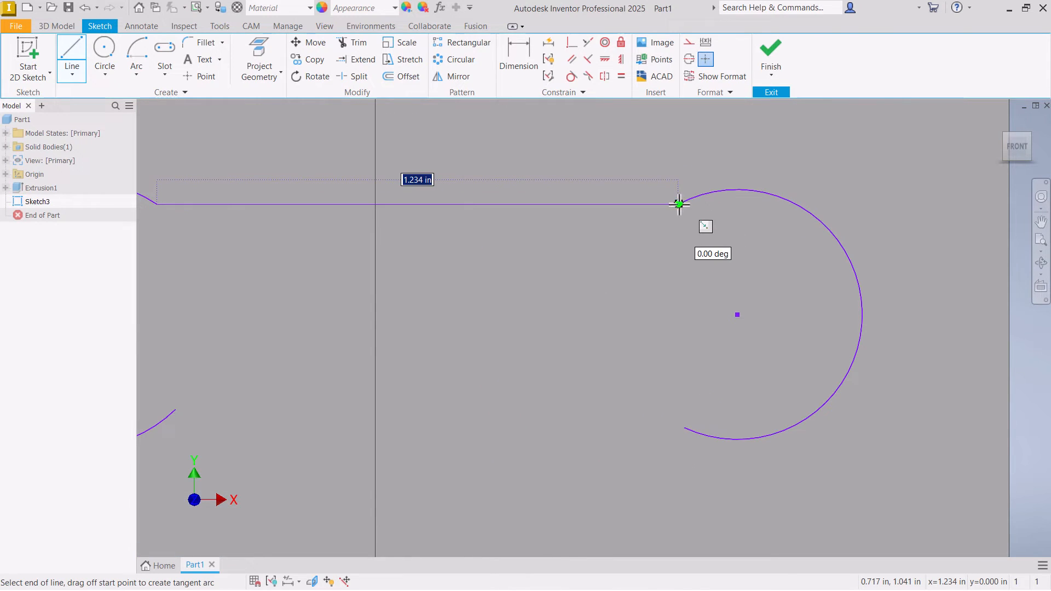
pyautogui.click(678, 205)
pyautogui.click(682, 425)
pyautogui.scroll(3, 681, 426)
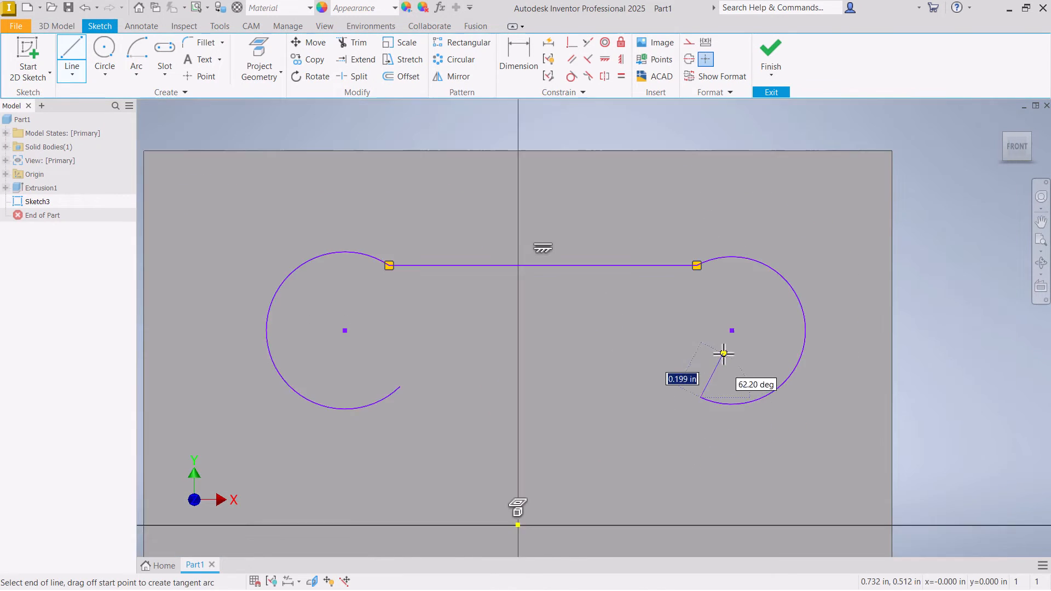
pyautogui.click(400, 387)
pyautogui.press('Escape')
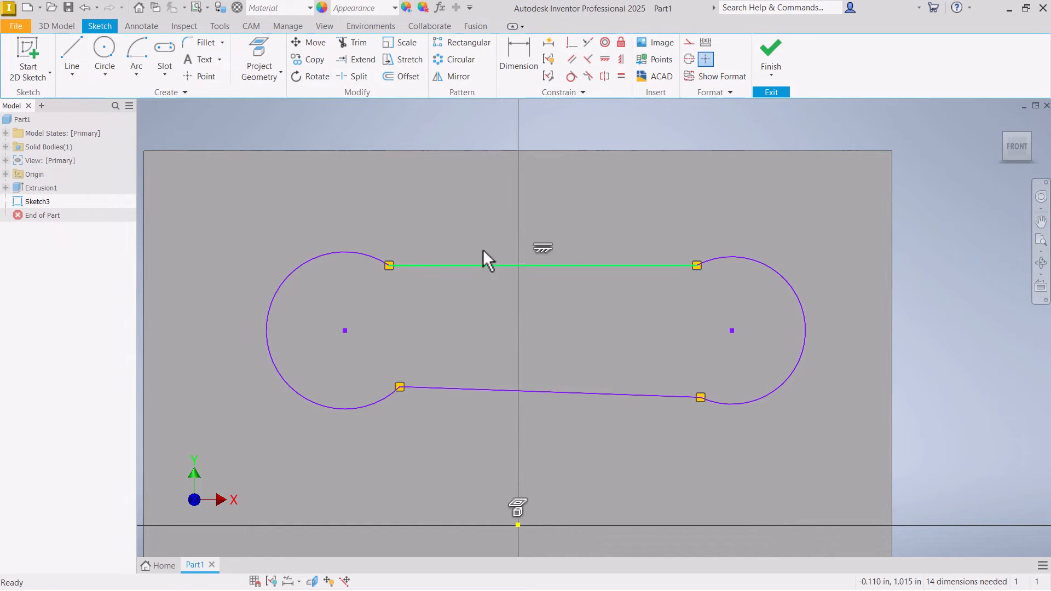
# - Apply Tangent constraints between each of the two connecting lines and both arcs to shape the upper profile like a slot
pyautogui.scroll(4, 372, 210)
pyautogui.click(371, 227)
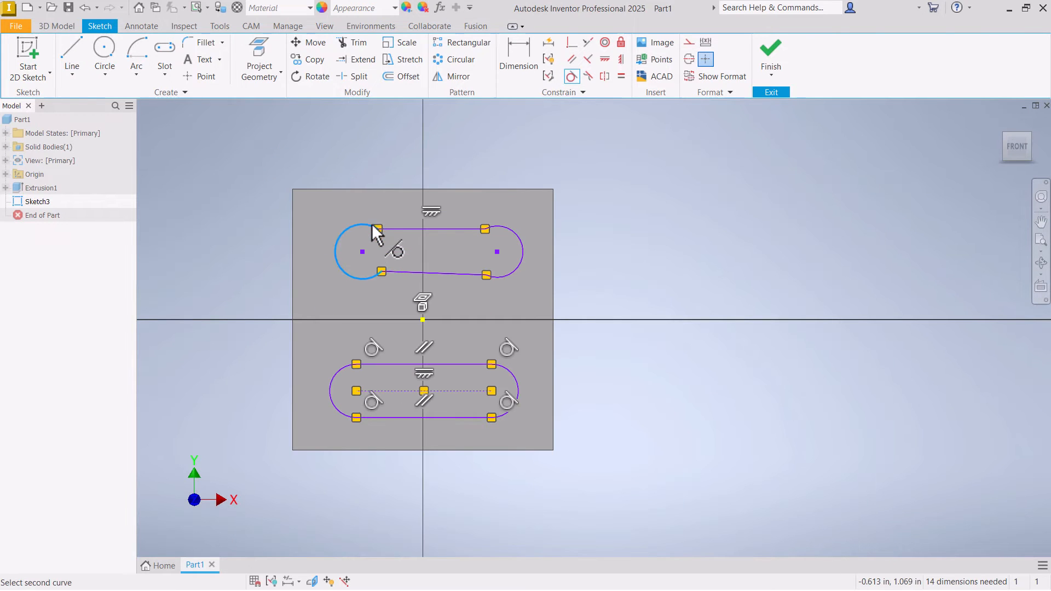
pyautogui.click(407, 228)
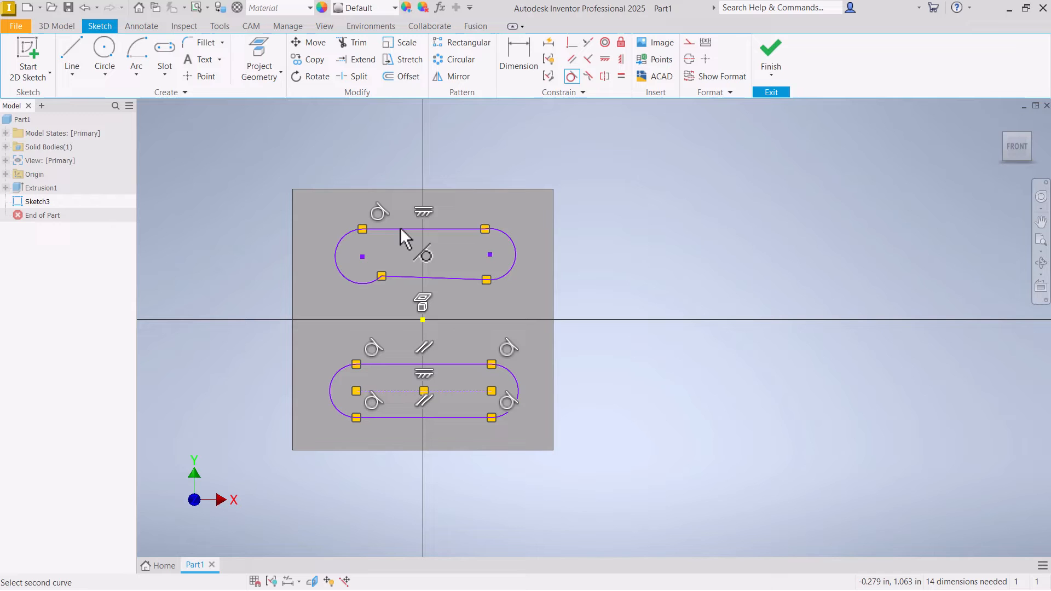
pyautogui.click(470, 229)
pyautogui.click(511, 243)
pyautogui.click(510, 273)
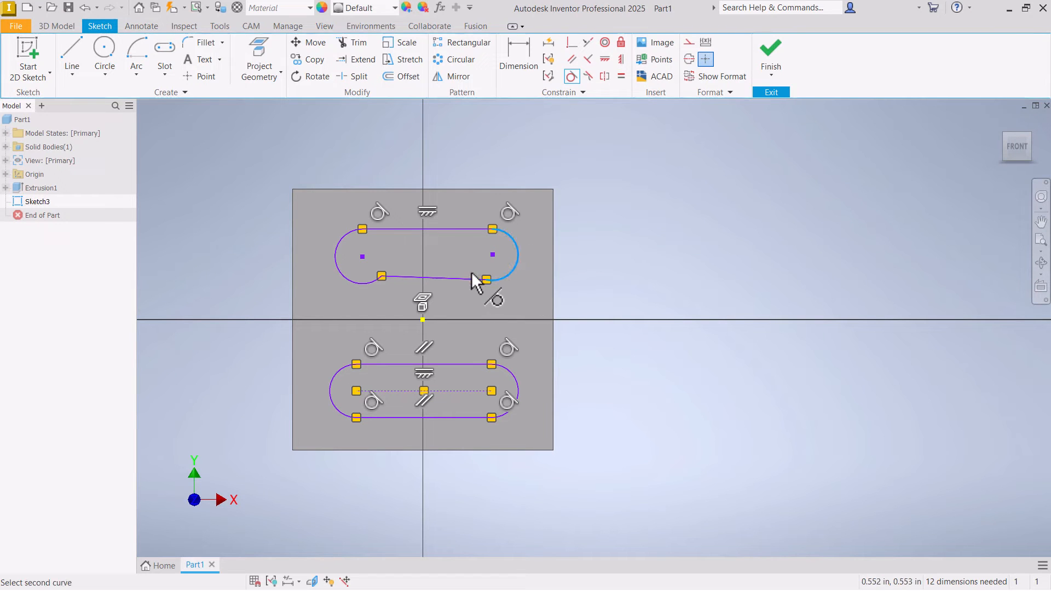
pyautogui.click(471, 278)
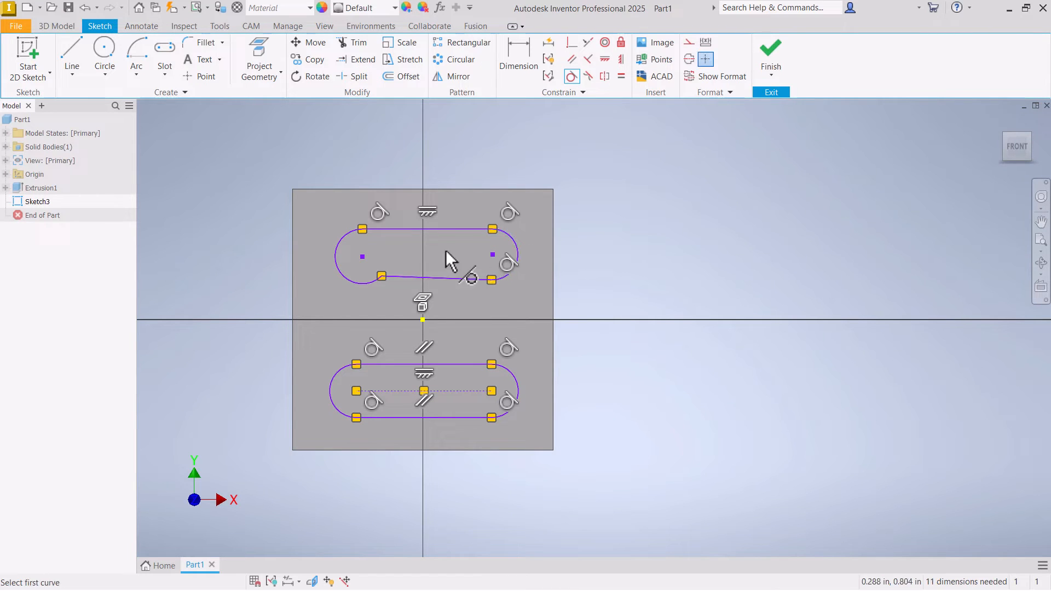
pyautogui.click(365, 283)
pyautogui.rightClick(312, 275)
pyautogui.click(353, 280)
# - Apply a Coincident constraint between the loose end of the arc on the negative X side and the lower line's endpoint
pyautogui.scroll(5, 368, 286)
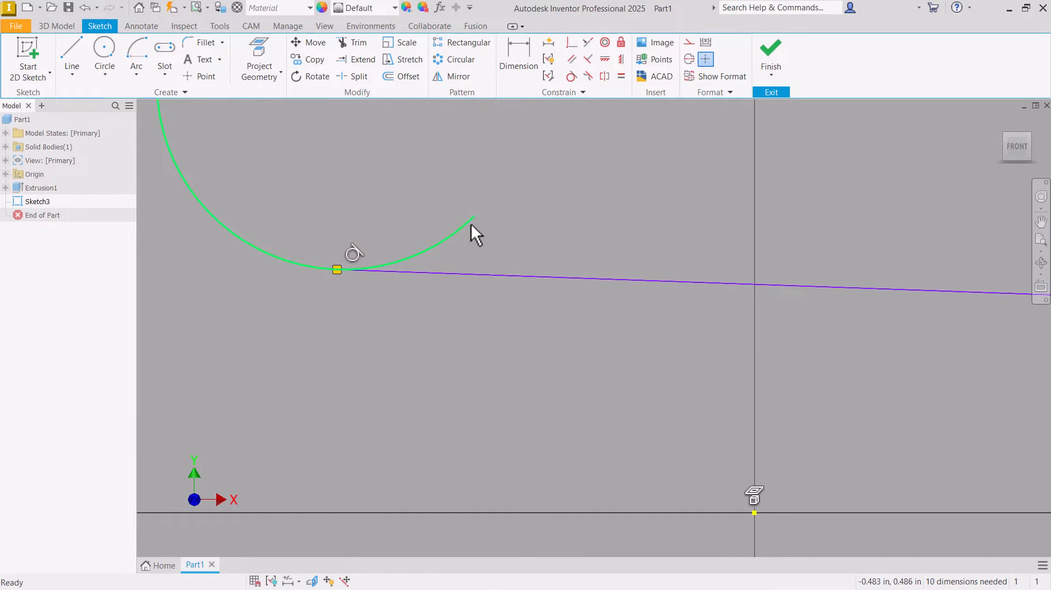
pyautogui.click(570, 44)
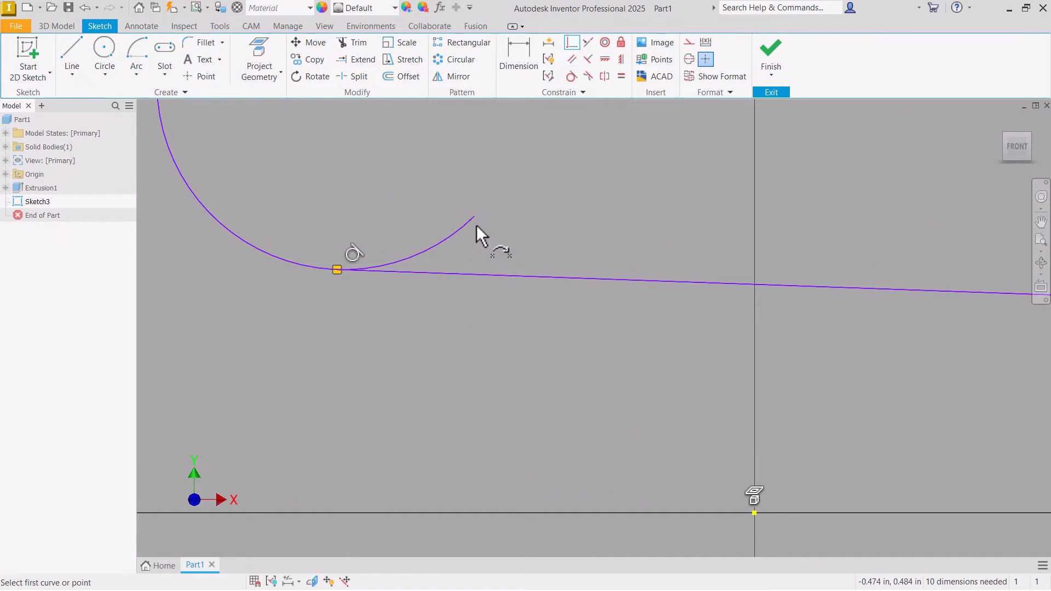
pyautogui.click(476, 218)
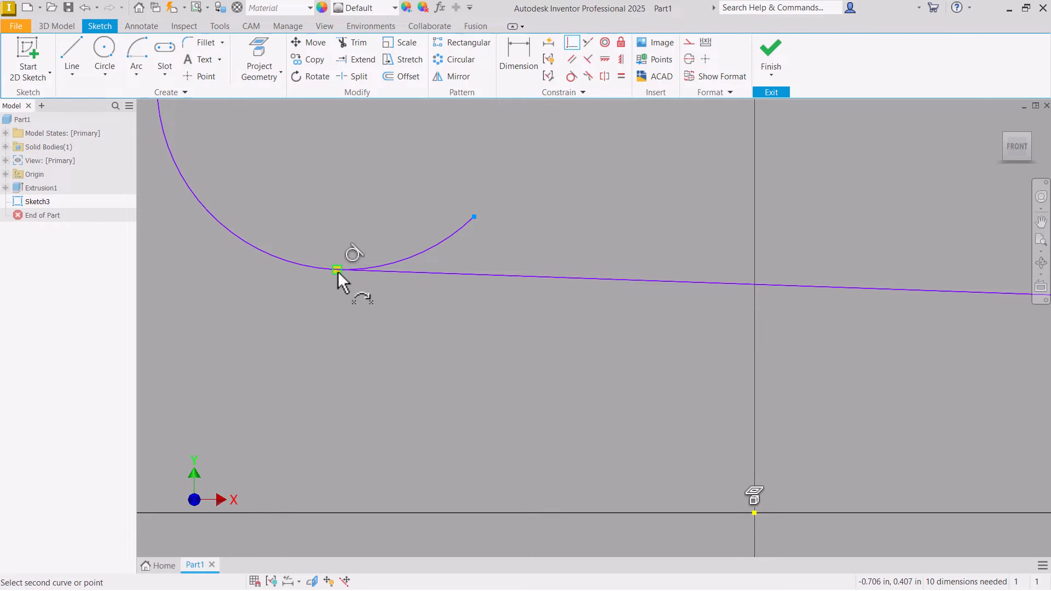
pyautogui.click(337, 270)
pyautogui.rightClick(458, 198)
pyautogui.click(510, 196)
pyautogui.scroll(5, 398, 344)
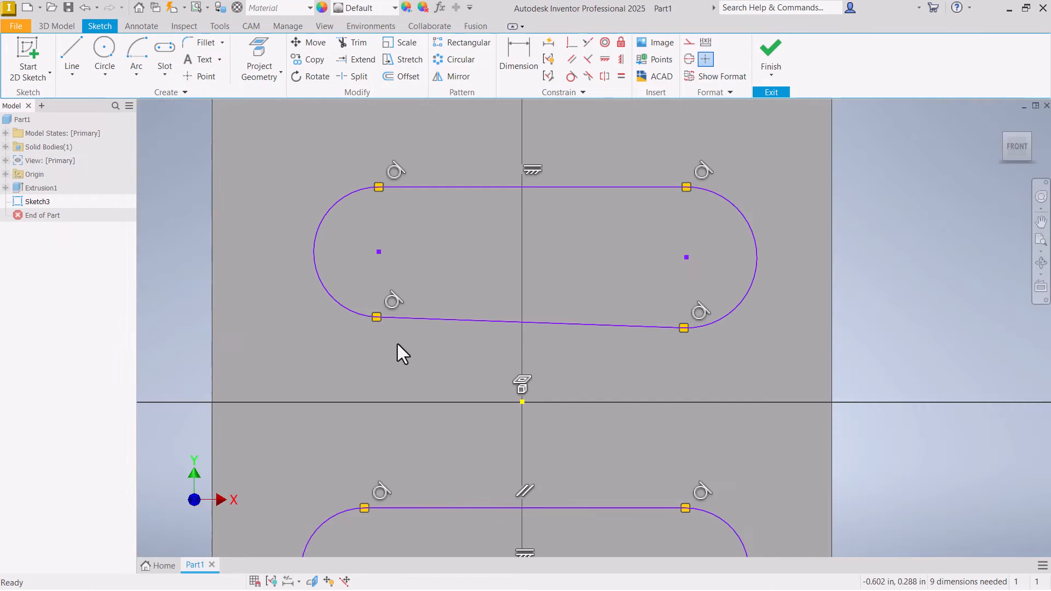
# - Apply a Horizontal constraint to the lower line of the manually built upper slot profile
pyautogui.scroll(3, 397, 345)
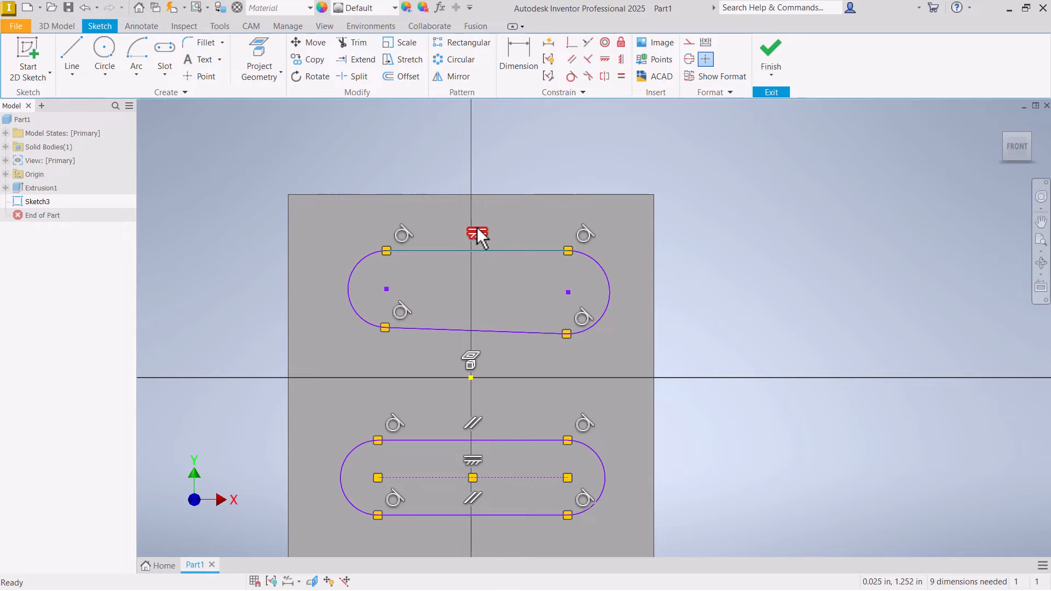
pyautogui.moveTo(479, 232); pyautogui.dragTo(472, 238)
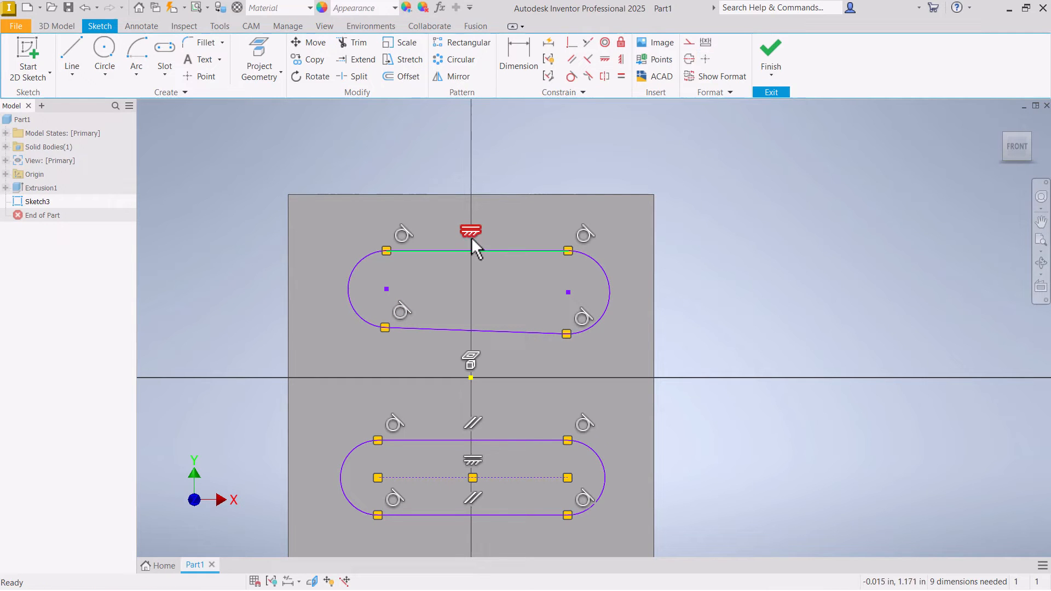
pyautogui.click(474, 235)
pyautogui.click(603, 62)
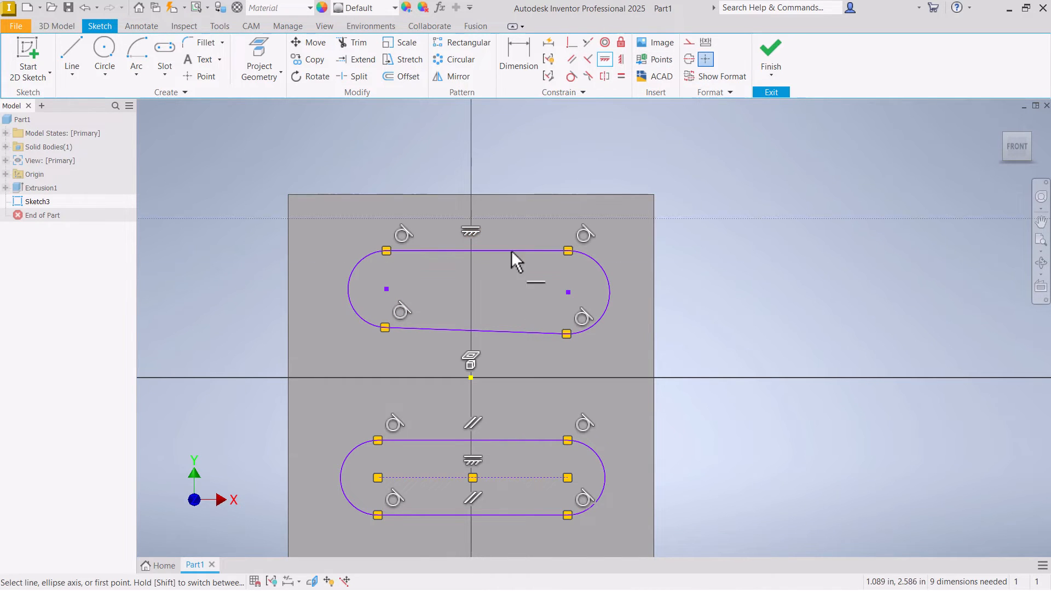
pyautogui.click(510, 332)
pyautogui.rightClick(514, 276)
pyautogui.click(550, 277)
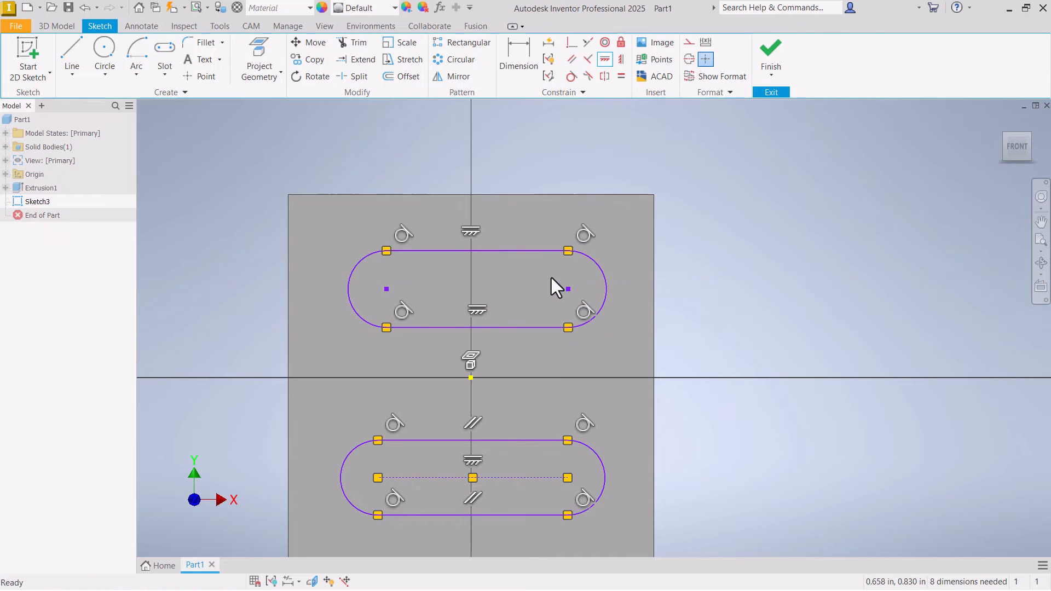
# - Test how the constrained geometry moves by shifting the upper profile and the lower slot's centerline slightly
pyautogui.scroll(-3, 547, 287)
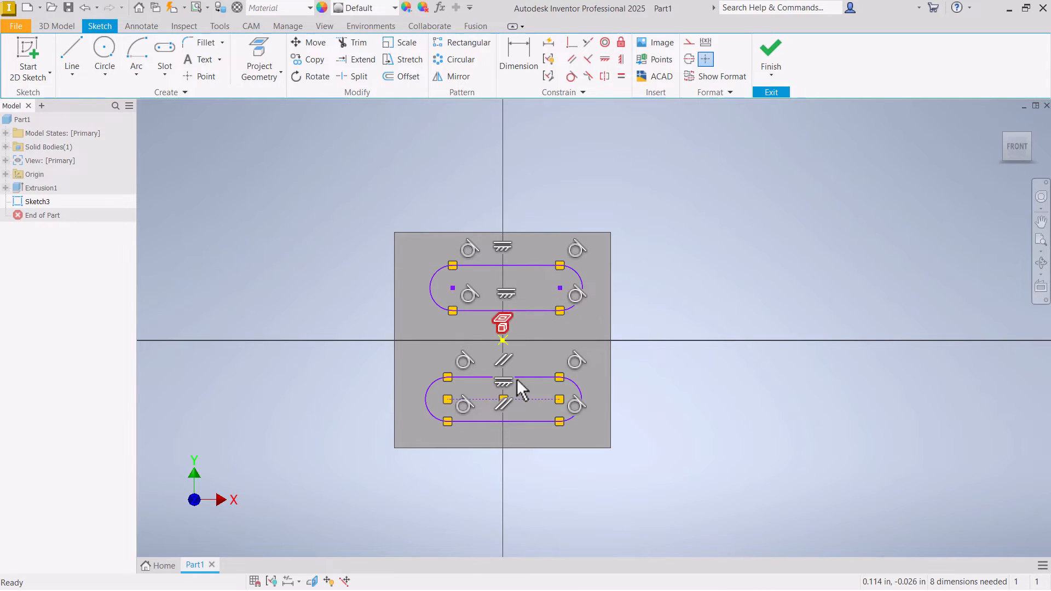
pyautogui.scroll(3, 517, 378)
pyautogui.moveTo(394, 186); pyautogui.dragTo(403, 185)
pyautogui.moveTo(465, 149); pyautogui.dragTo(458, 157)
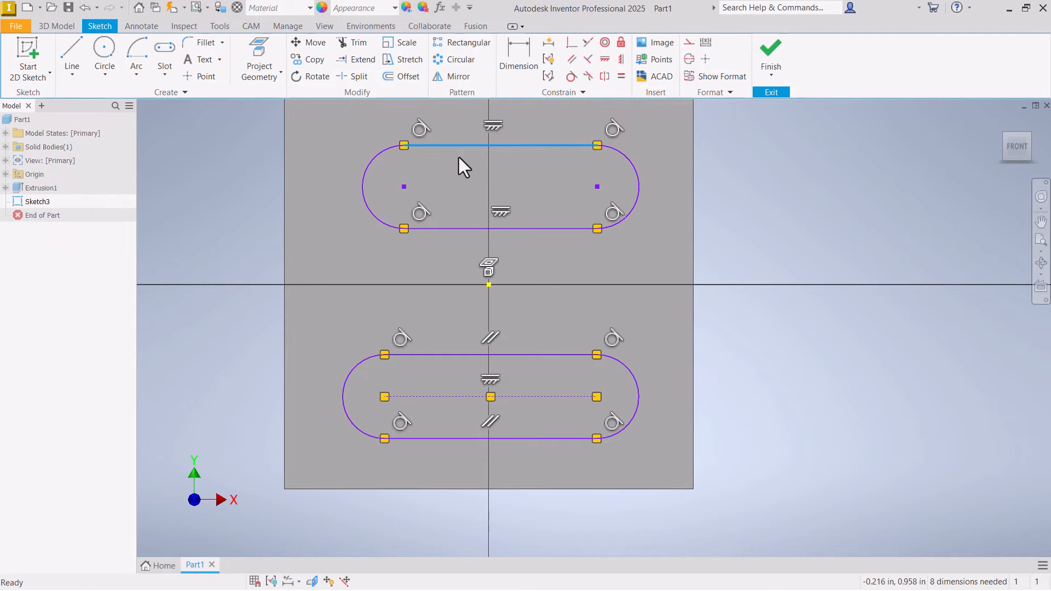
pyautogui.moveTo(442, 390); pyautogui.dragTo(448, 373)
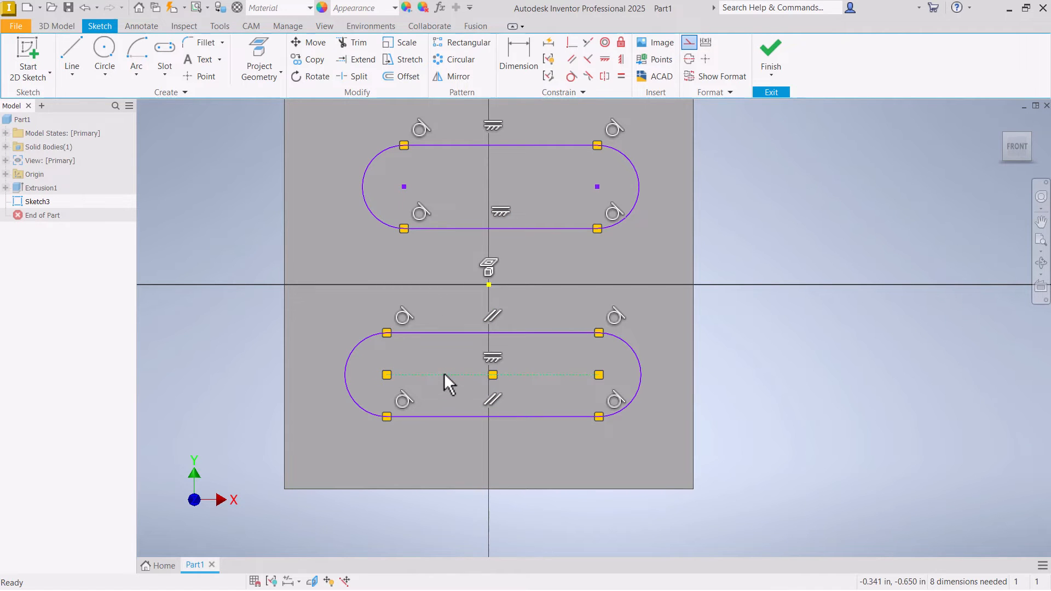
pyautogui.moveTo(445, 375)
pyautogui.mouseDown()
pyautogui.moveTo(445, 365)
pyautogui.moveTo(446, 385)
pyautogui.mouseUp()
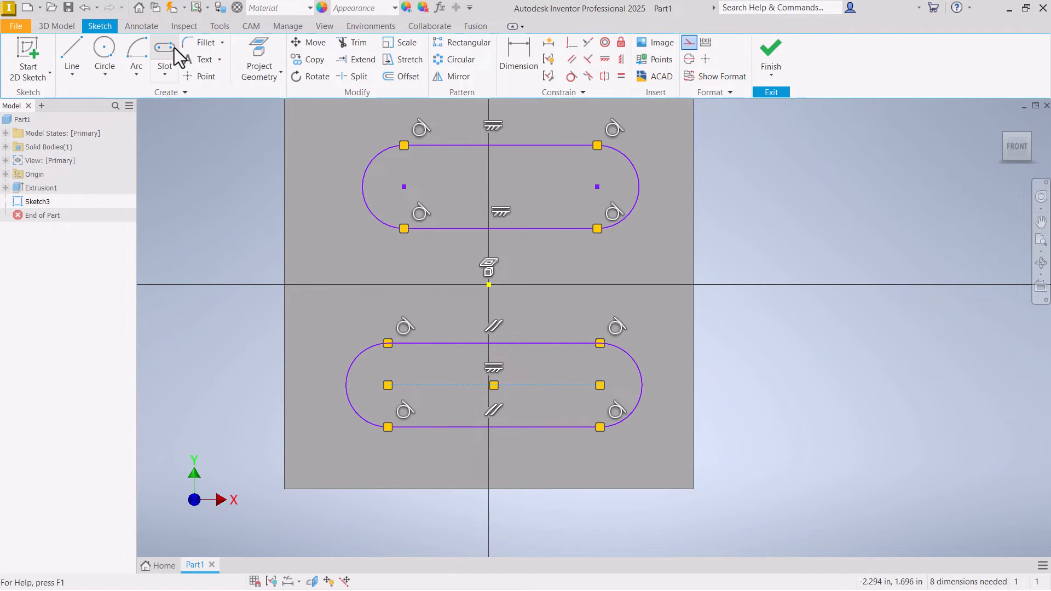
# - Undo both slot profiles to leave the sketch on the block face empty
pyautogui.scroll(-2, 420, 276)
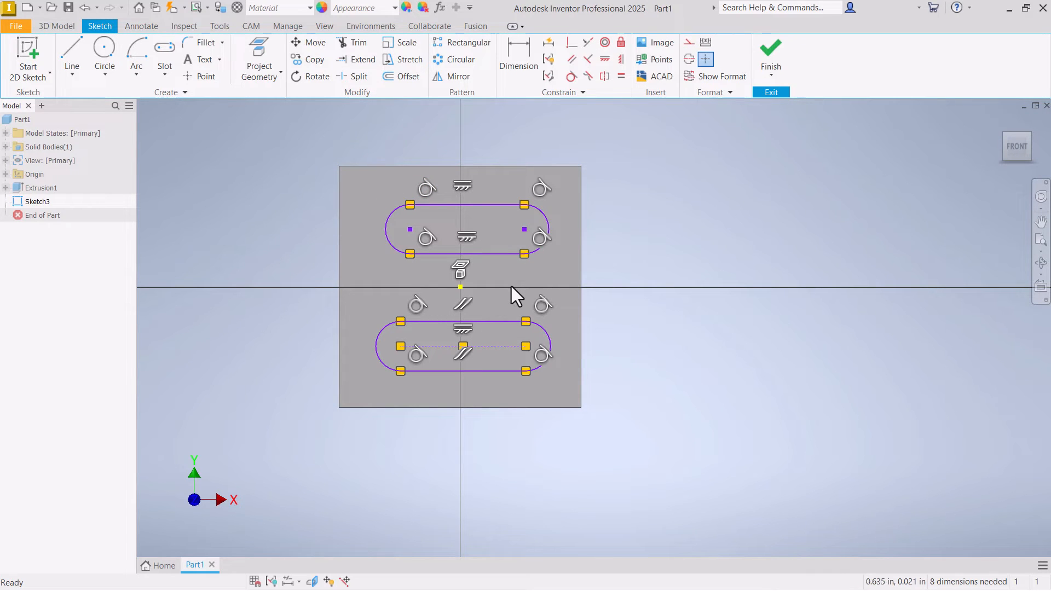
pyautogui.hotkey('ctrl', 'z')
pyautogui.hotkey('ctrl', 'z')
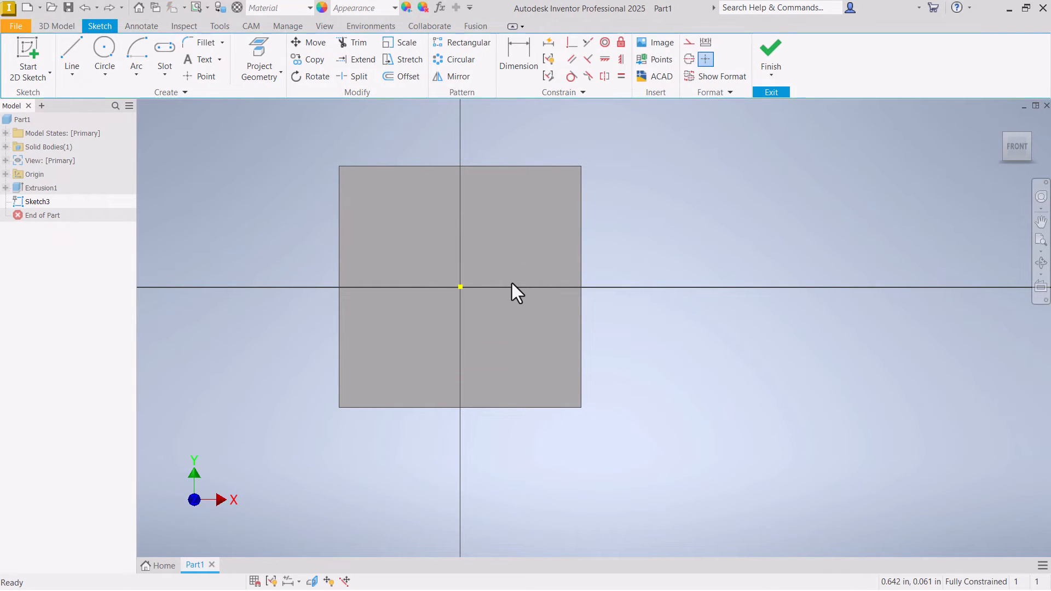
# - Sketch two center-point circles side by side on the lower half of the face, the larger one on the negative X side
pyautogui.click(79, 57)
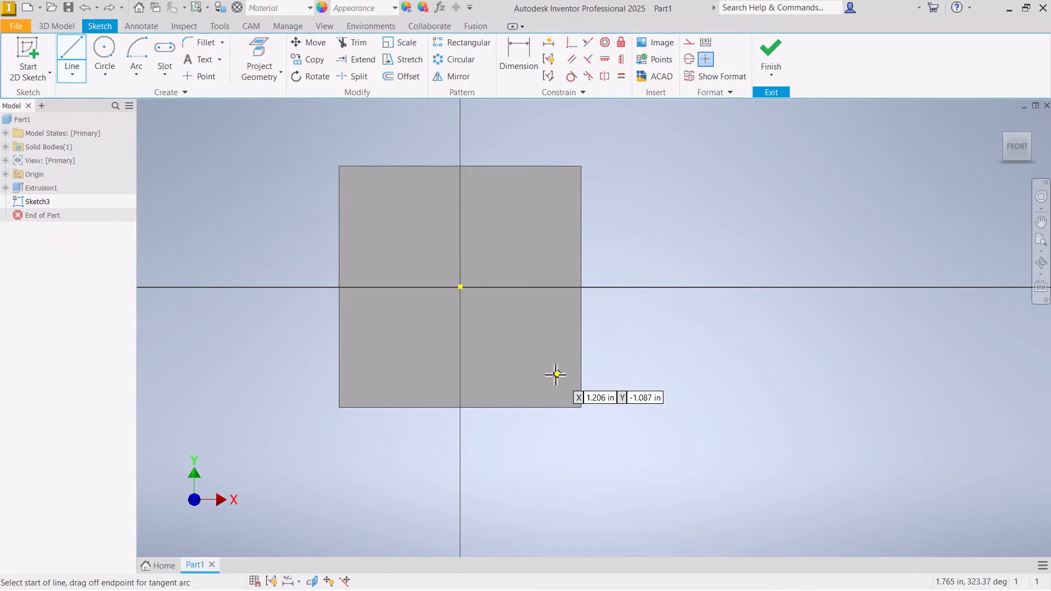
pyautogui.click(138, 61)
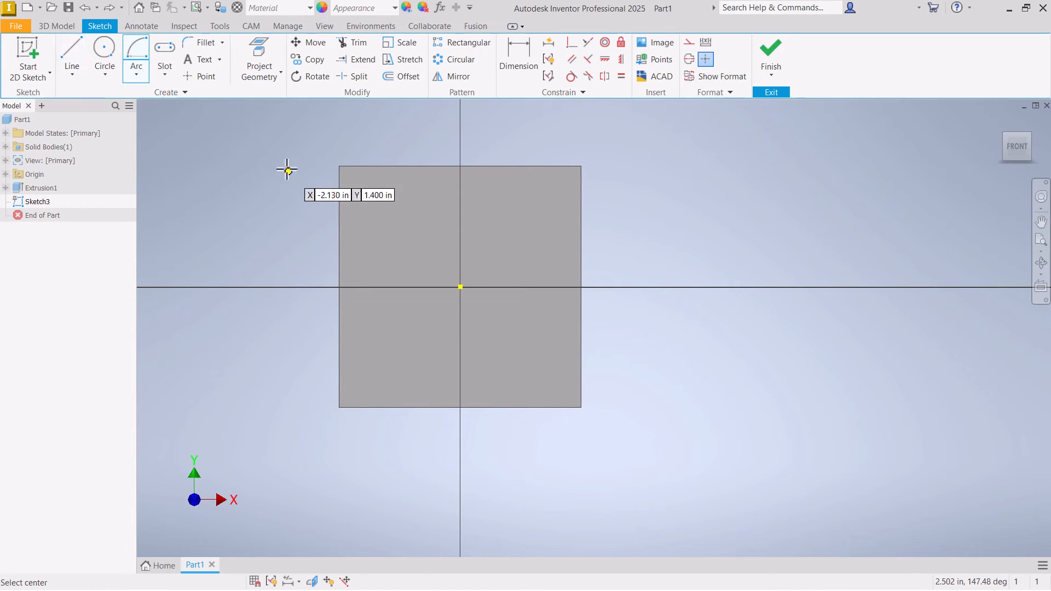
pyautogui.click(105, 52)
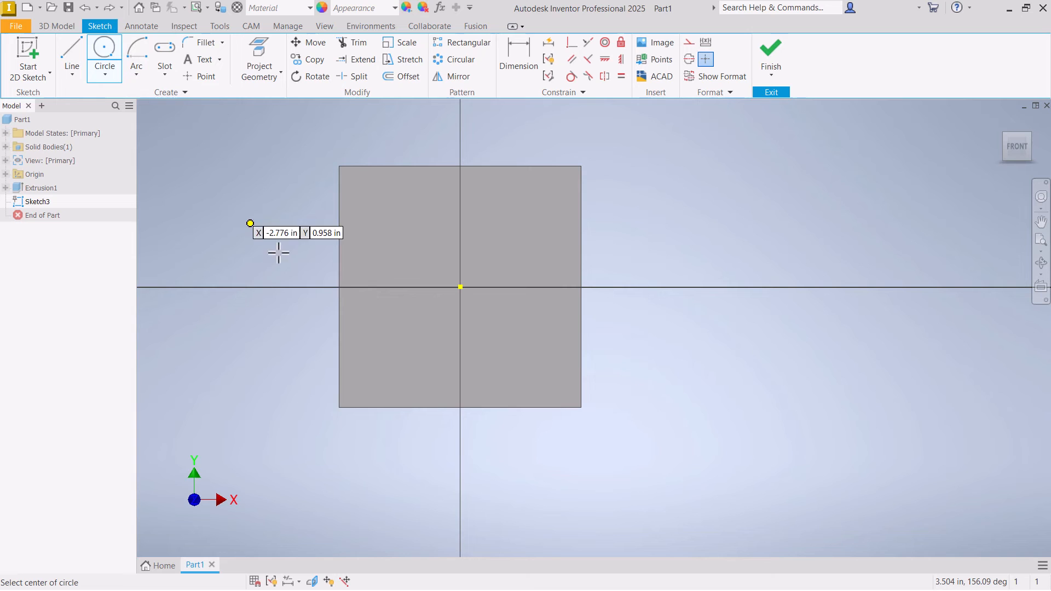
pyautogui.click(389, 348)
pyautogui.click(414, 367)
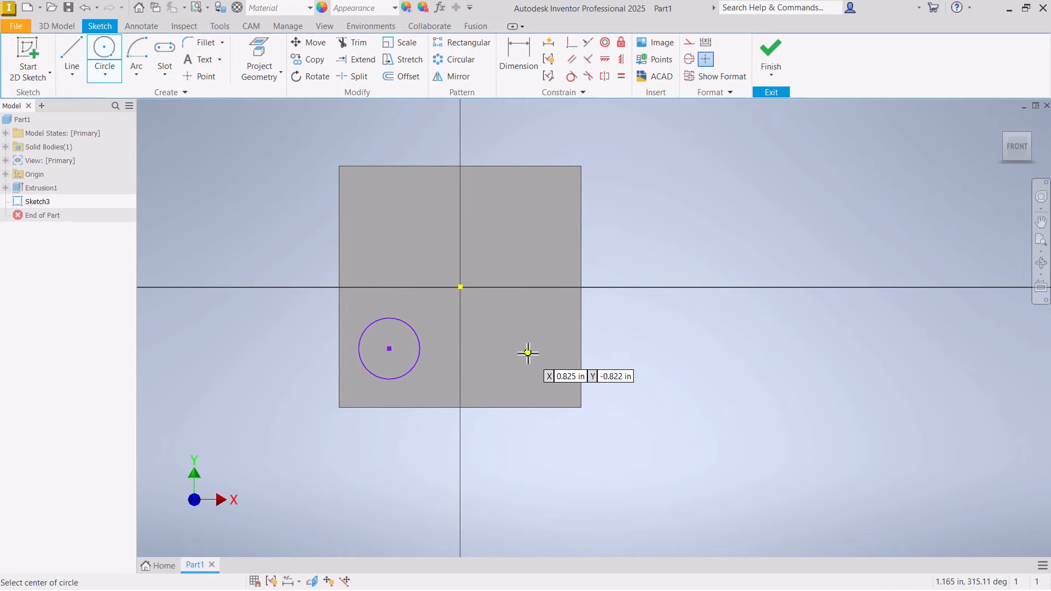
pyautogui.click(531, 357)
pyautogui.click(511, 359)
pyautogui.rightClick(511, 364)
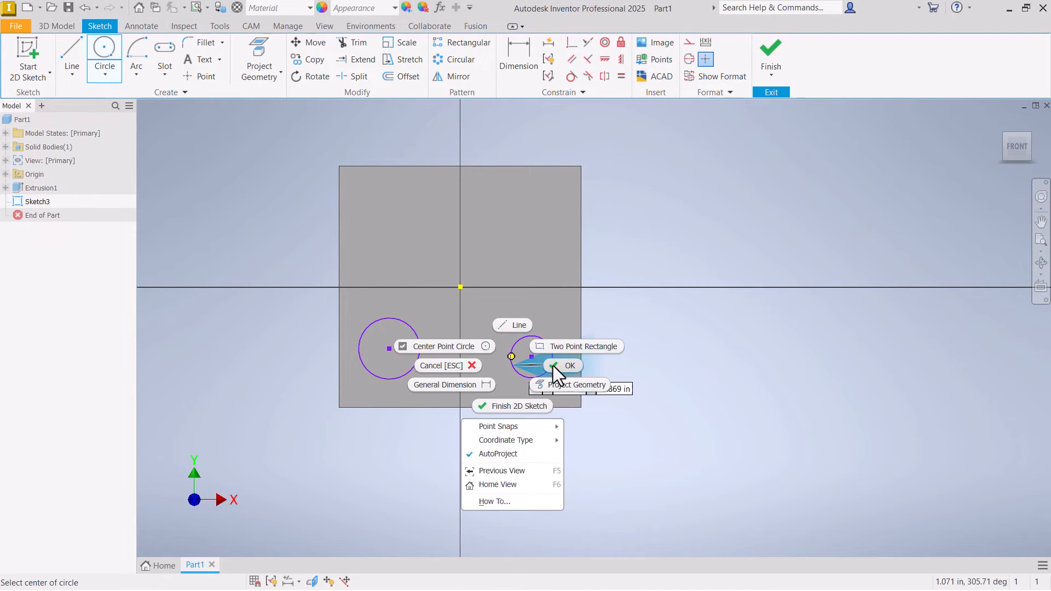
pyautogui.click(556, 367)
# - Connect the two circles with one line across their upper sides and a second line across their lower sides
pyautogui.click(74, 52)
pyautogui.scroll(5, 411, 361)
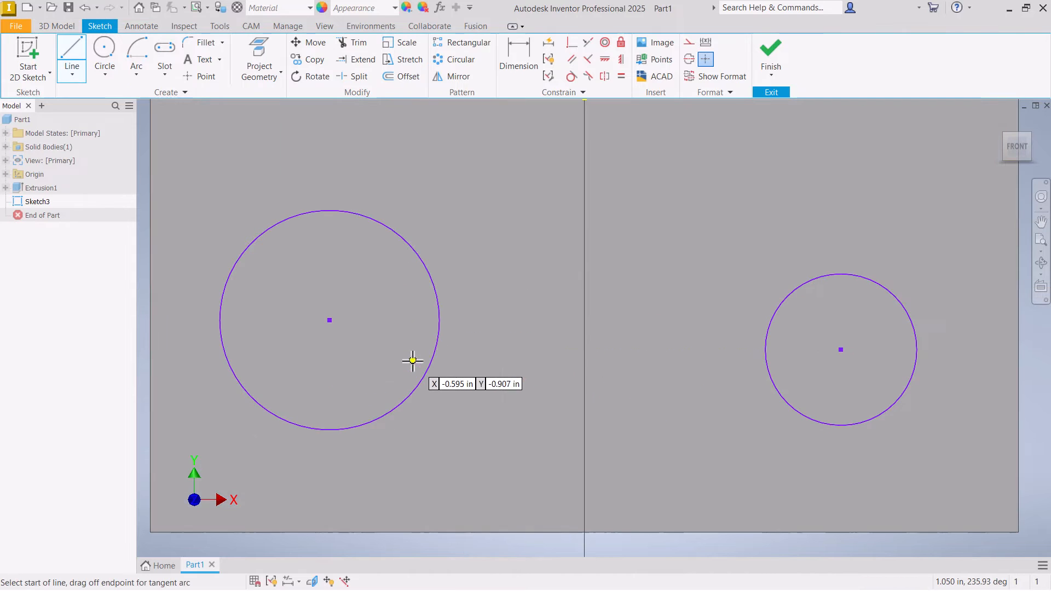
pyautogui.scroll(-3, 476, 326)
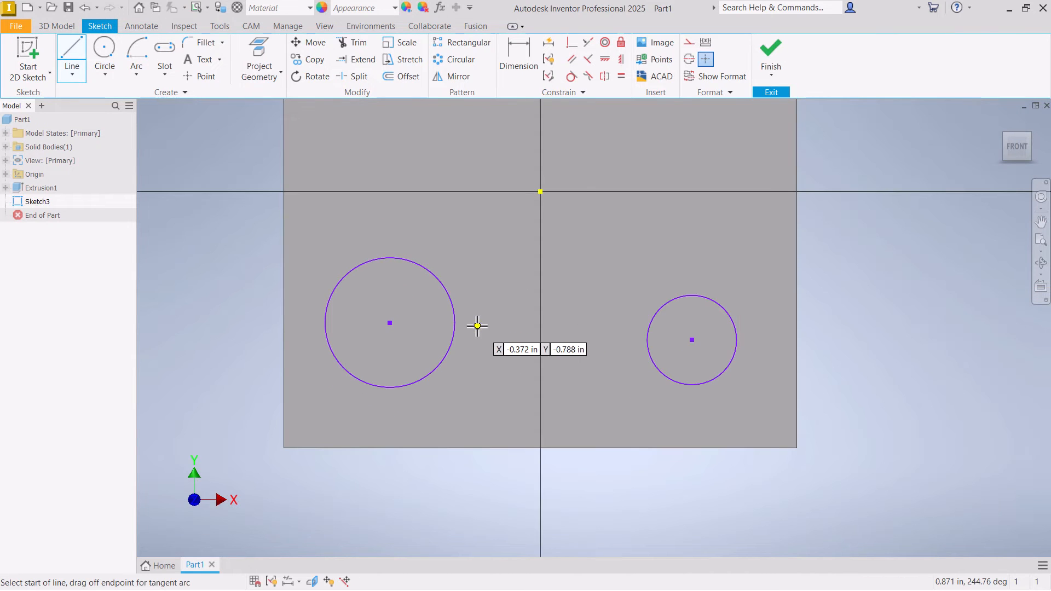
pyautogui.click(430, 270)
pyautogui.doubleClick(663, 302)
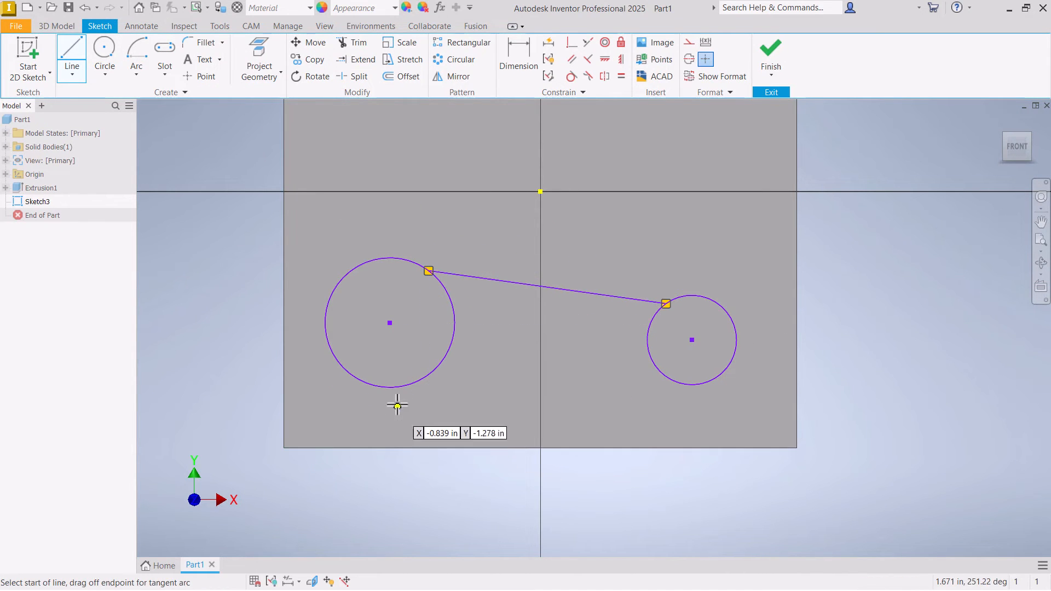
pyautogui.click(418, 381)
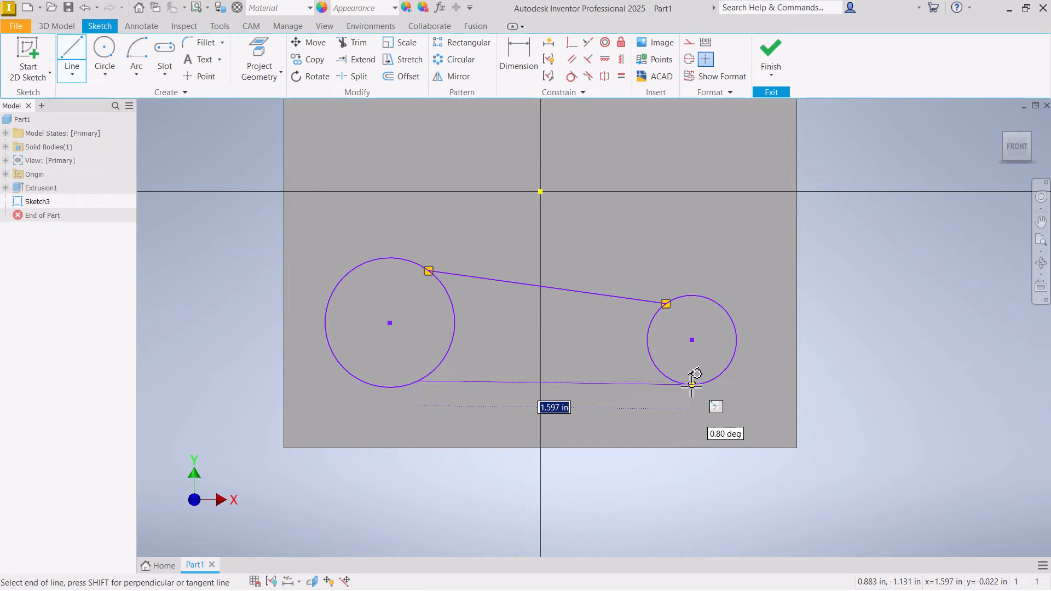
pyautogui.click(691, 385)
pyautogui.rightClick(692, 385)
pyautogui.click(727, 389)
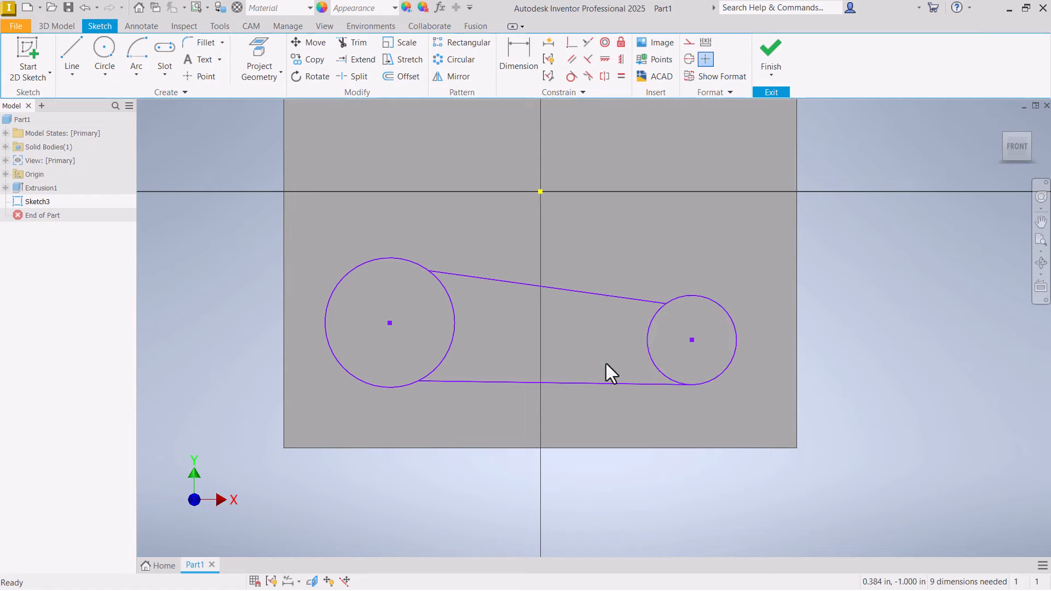
# - Apply Tangent constraints between the two connecting lines and the circles they touch
pyautogui.click(571, 76)
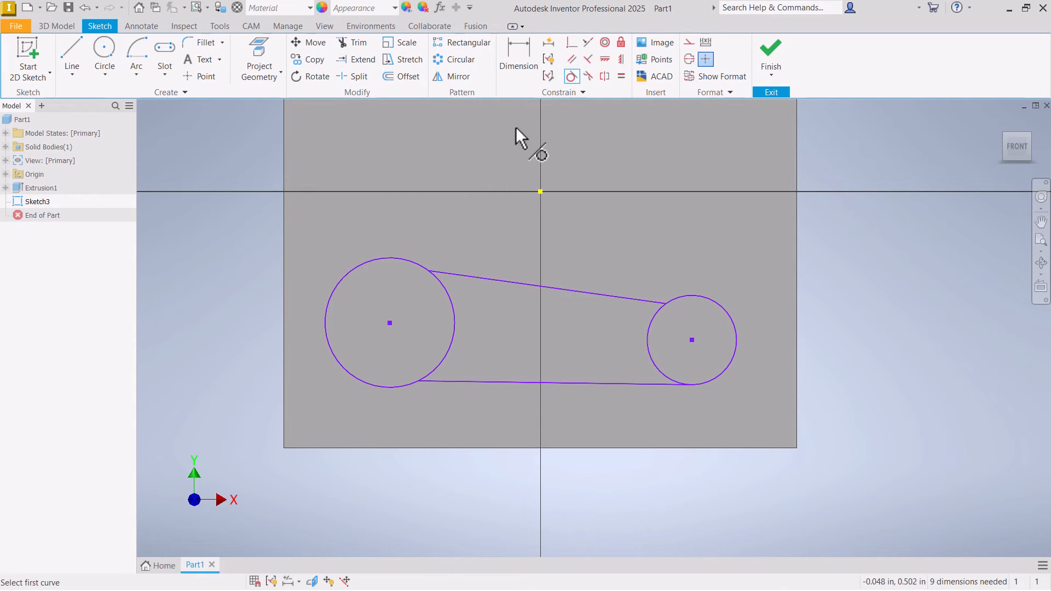
pyautogui.click(463, 274)
pyautogui.click(415, 260)
pyautogui.click(438, 371)
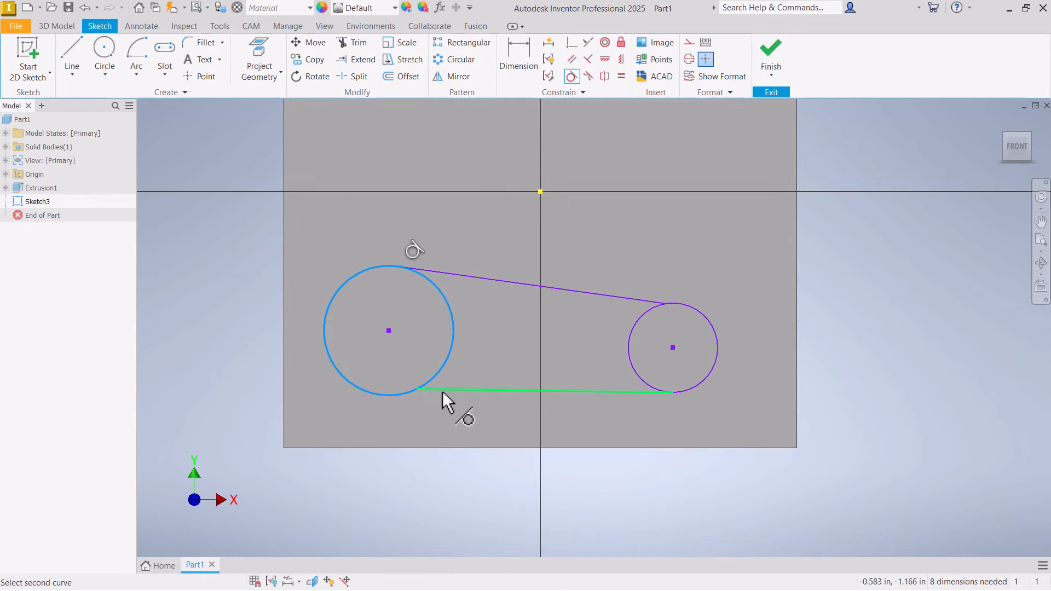
pyautogui.click(443, 389)
pyautogui.click(693, 316)
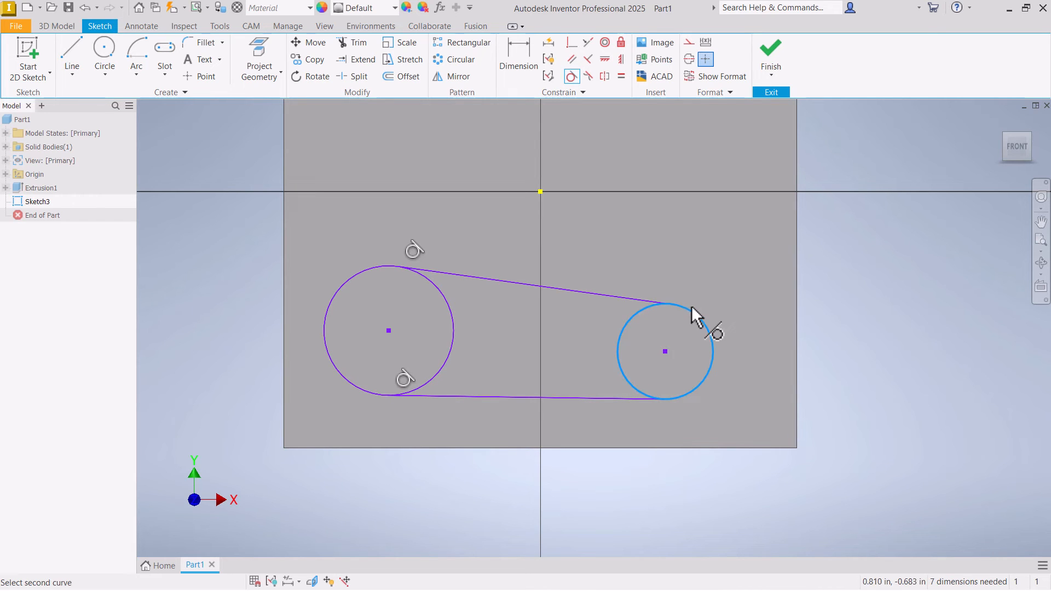
pyautogui.click(644, 296)
pyautogui.rightClick(673, 247)
pyautogui.press('Escape')
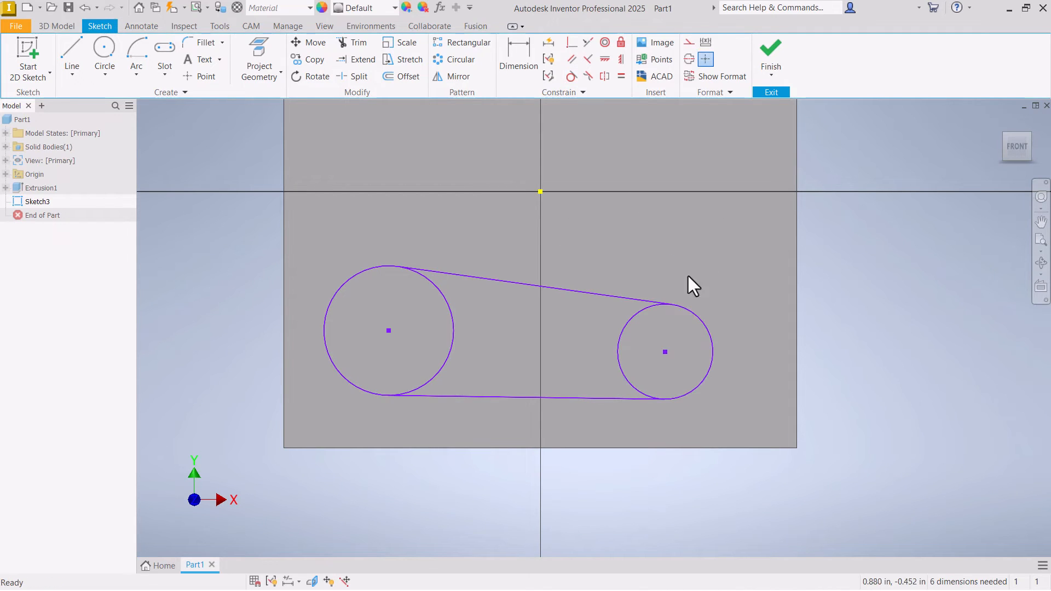
# - Move the center of the circle on the positive X side slightly upward and dimension its diameter to 1 in
pyautogui.moveTo(665, 352); pyautogui.dragTo(676, 326)
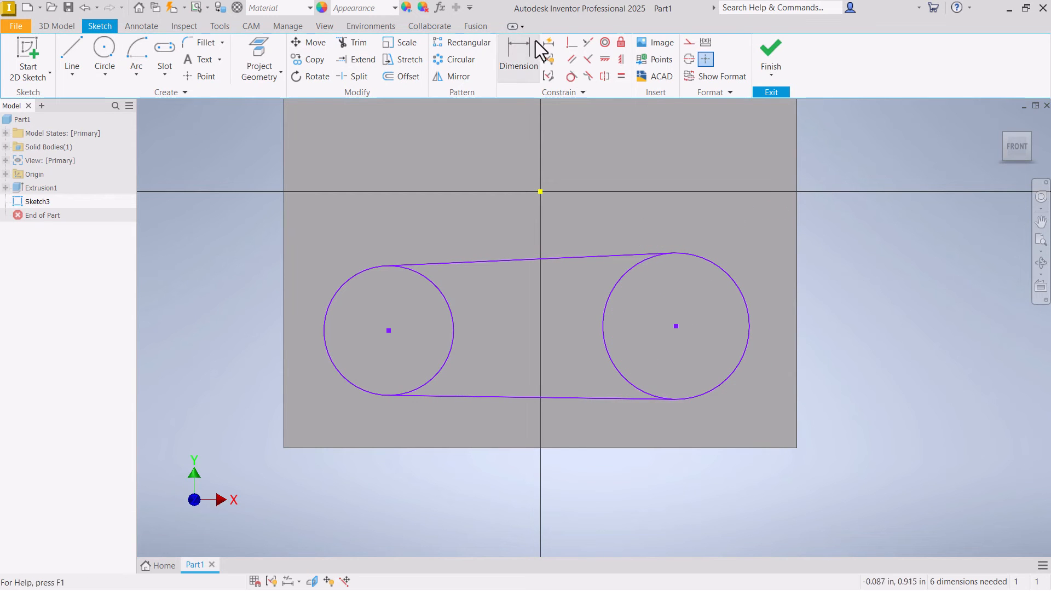
pyautogui.click(728, 267)
pyautogui.click(737, 218)
pyautogui.write('1')
pyautogui.press('Return')
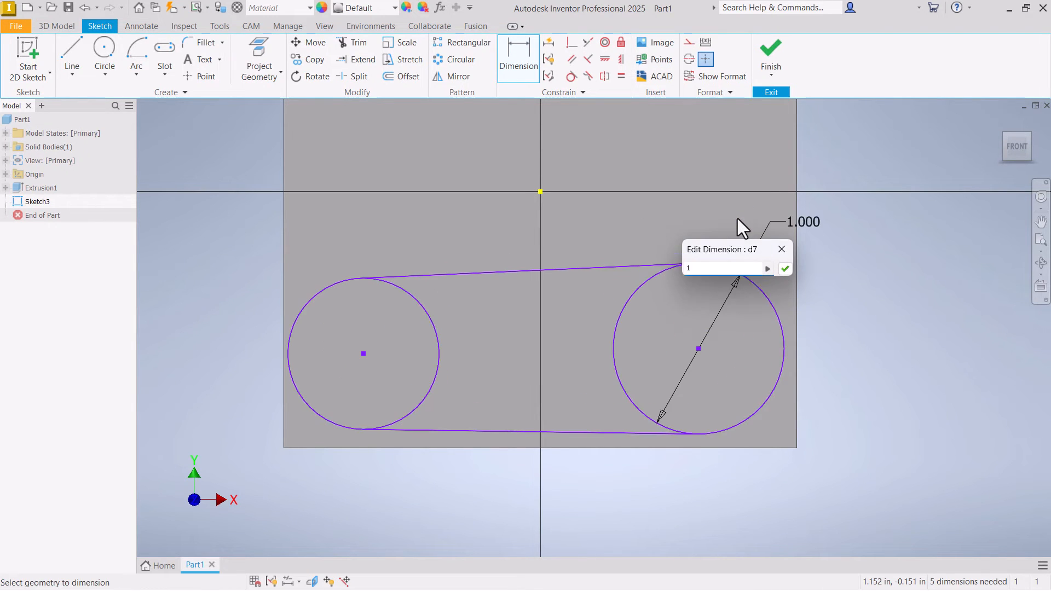
# - Dimension the diameter of the circle on the negative X side to 0.5 in
pyautogui.click(335, 283)
pyautogui.click(331, 242)
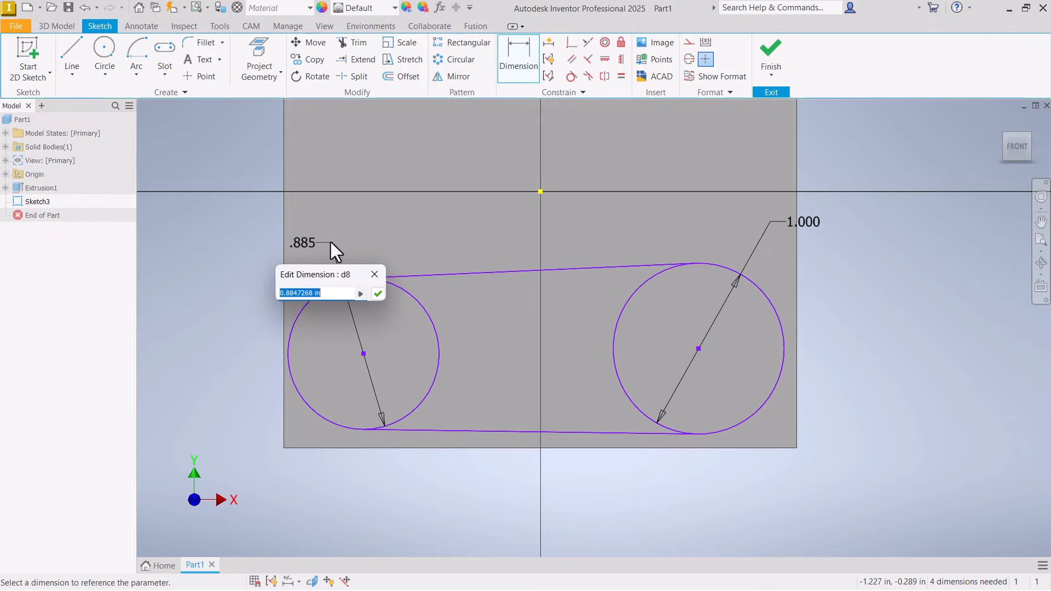
pyautogui.write('.5')
pyautogui.press('Return')
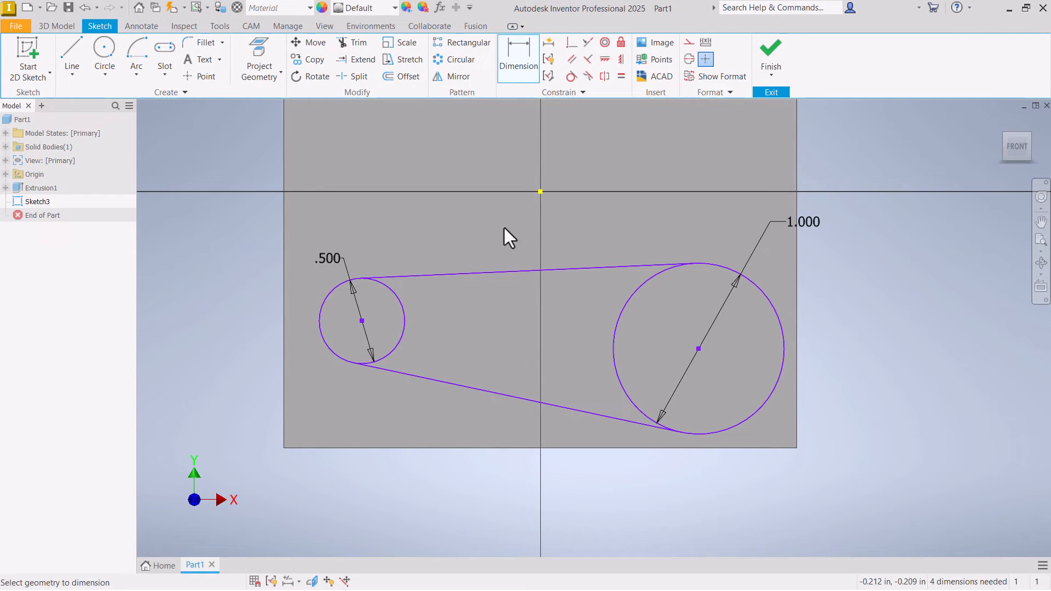
pyautogui.press('Escape')
# - Apply Horizontal constraints to align the two circle centers with each other and with the sketch origin
pyautogui.scroll(3, 490, 214)
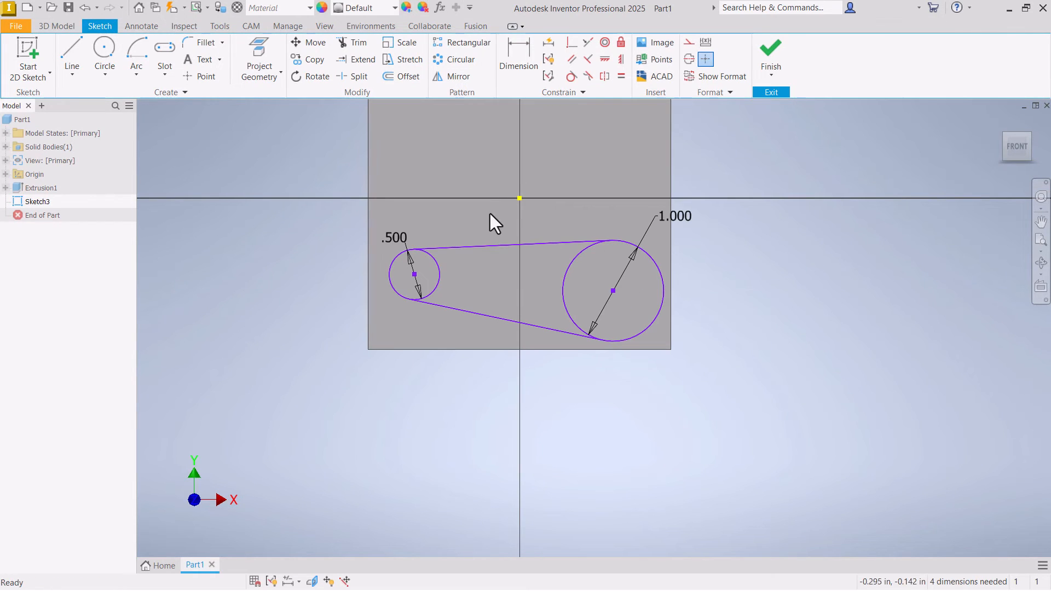
pyautogui.click(604, 59)
pyautogui.click(414, 274)
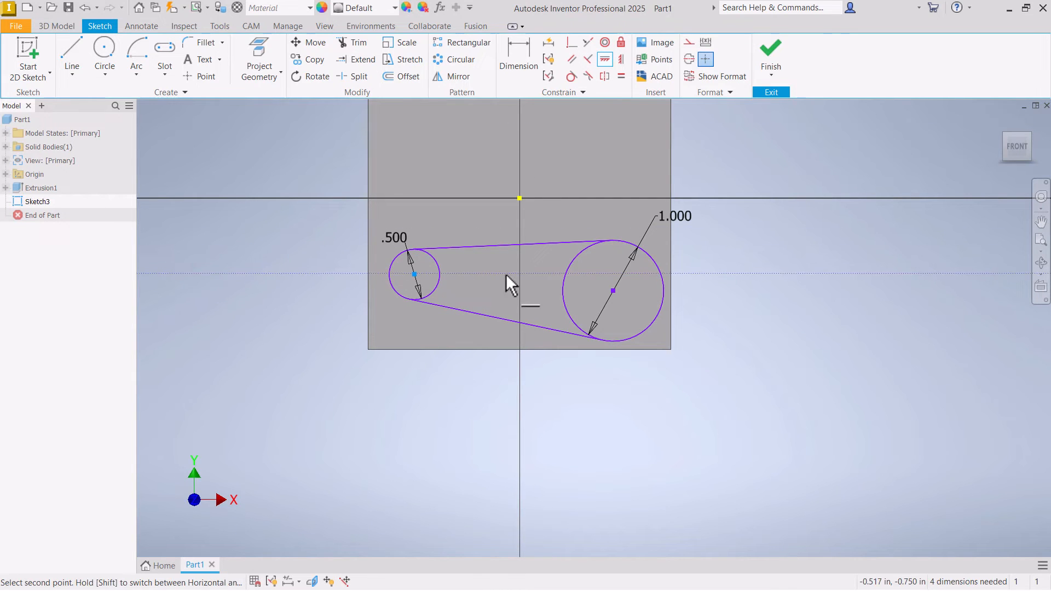
pyautogui.click(614, 291)
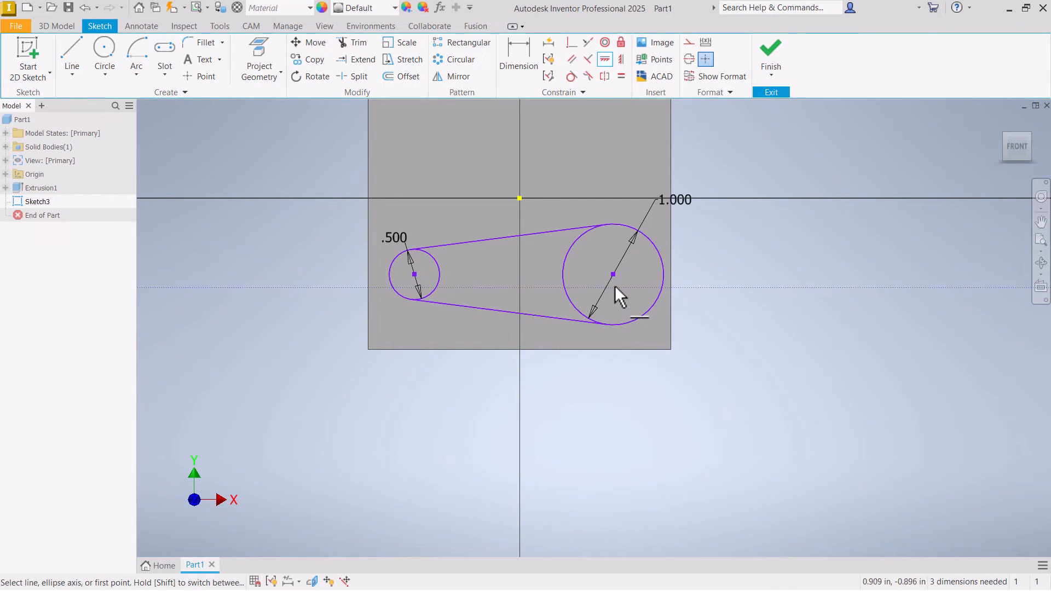
pyautogui.click(613, 275)
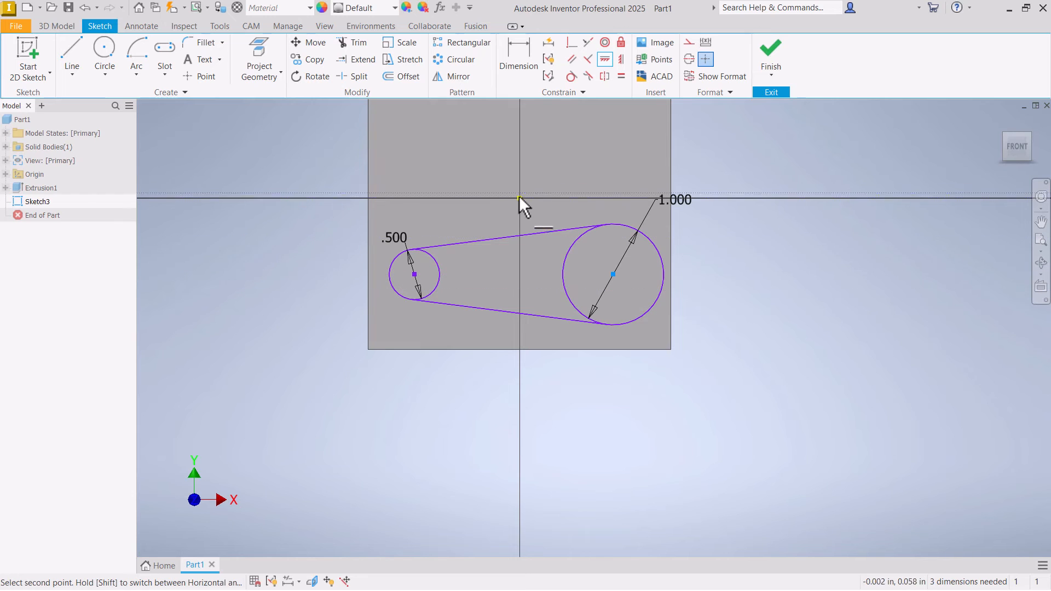
pyautogui.click(520, 198)
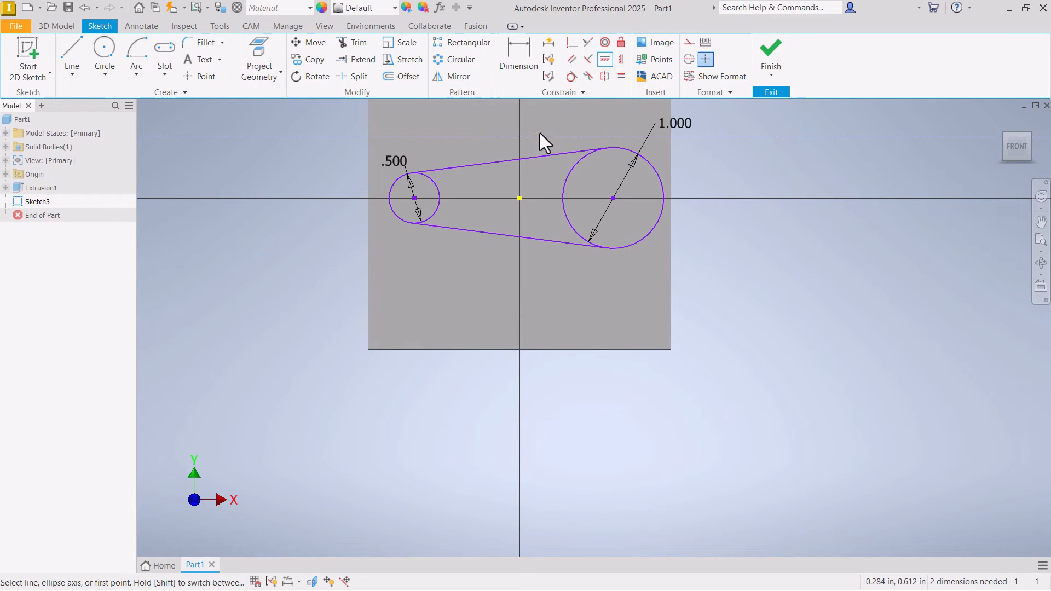
pyautogui.press('Escape')
pyautogui.scroll(2, 527, 258)
pyautogui.scroll(-5, 528, 225)
pyautogui.scroll(4, 520, 273)
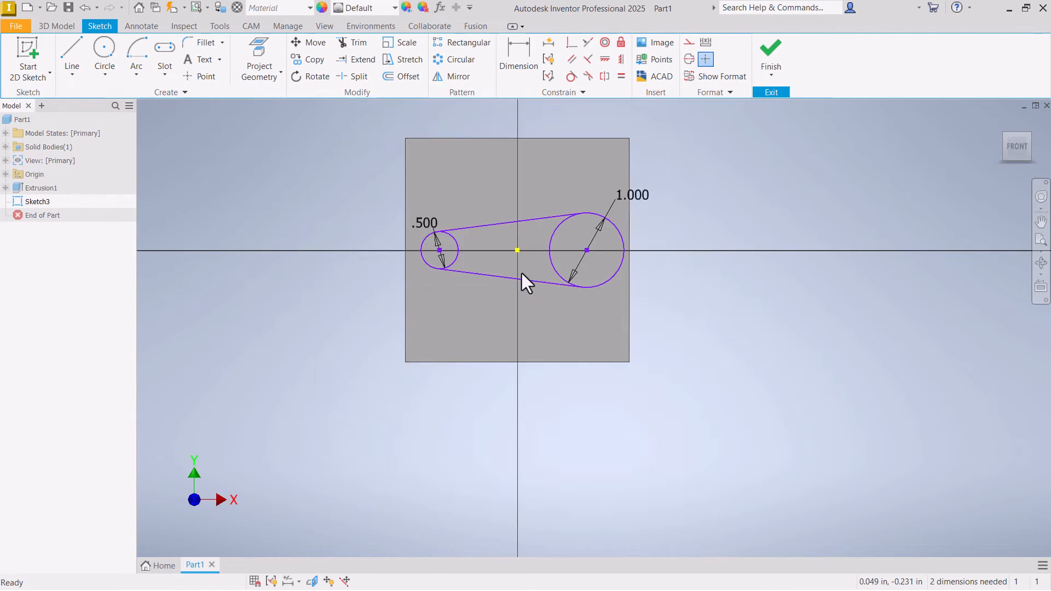
pyautogui.scroll(-3, 536, 218)
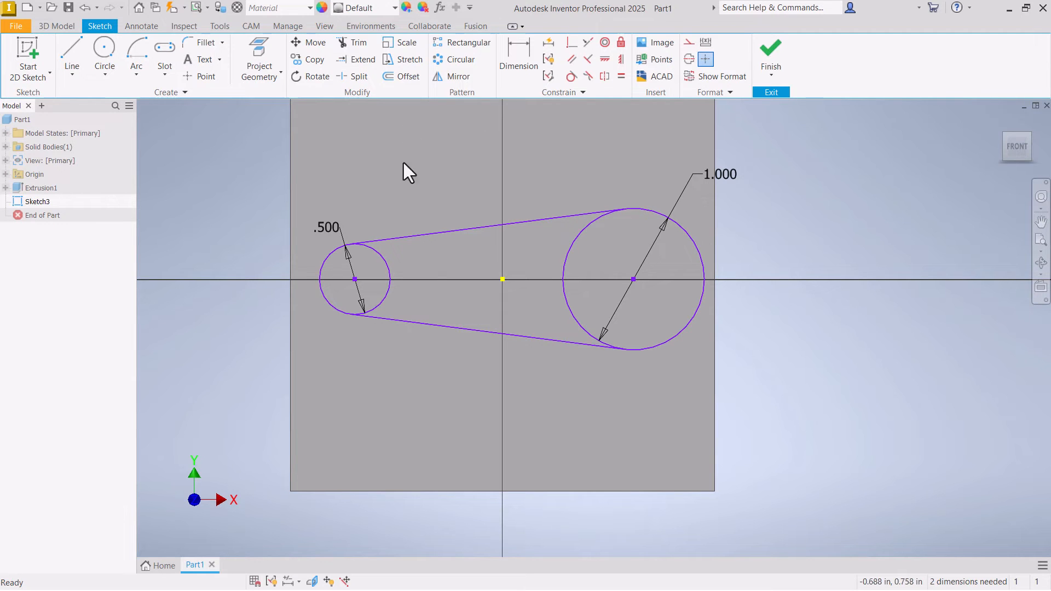
# - Dimension the larger circle's center 1 in horizontally from the sketch origin
pyautogui.click(519, 52)
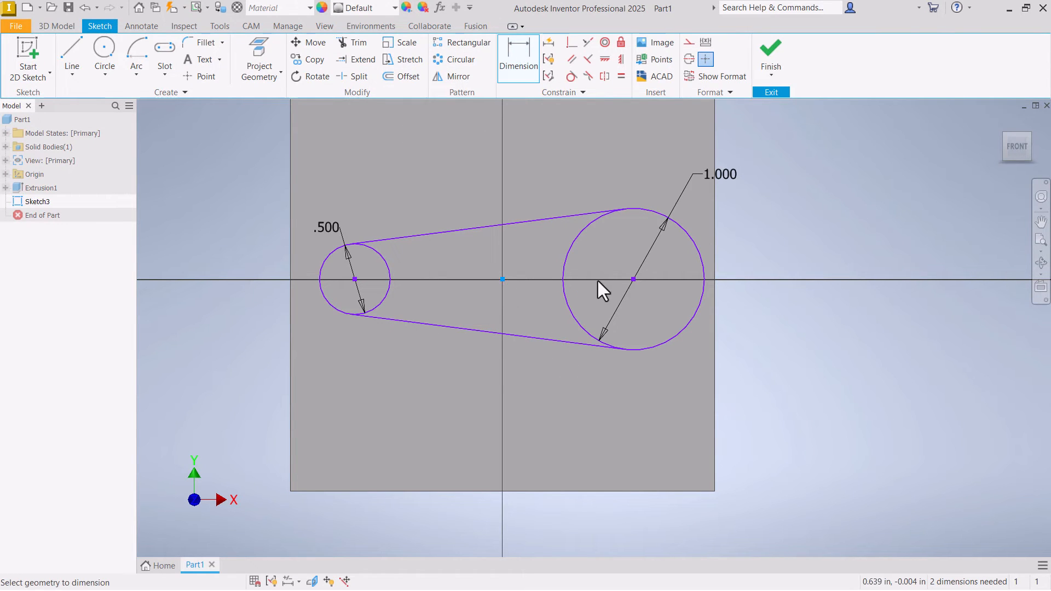
pyautogui.click(584, 396)
pyautogui.write('1')
pyautogui.press('Return')
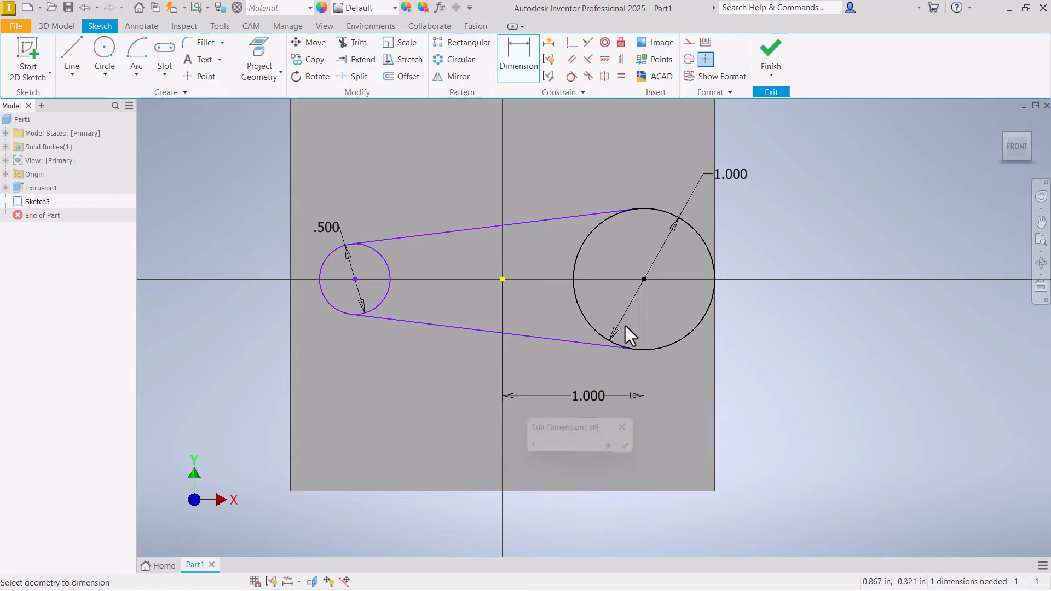
# - Change the horizontal distance between the origin and the larger circle's center to 0.75 in
pyautogui.doubleClick(576, 401)
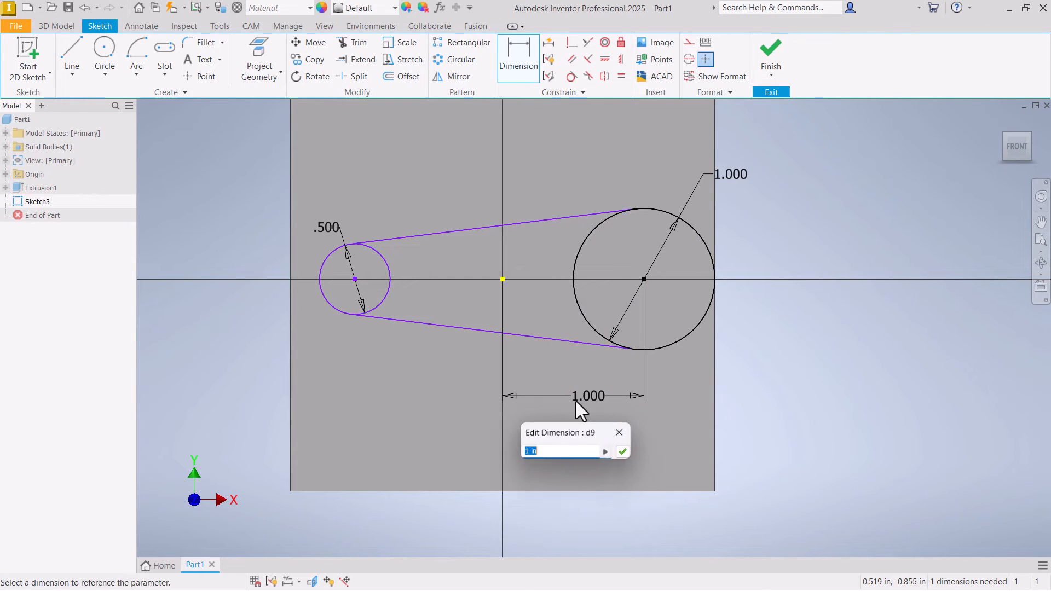
pyautogui.write('.75')
pyautogui.press('Return')
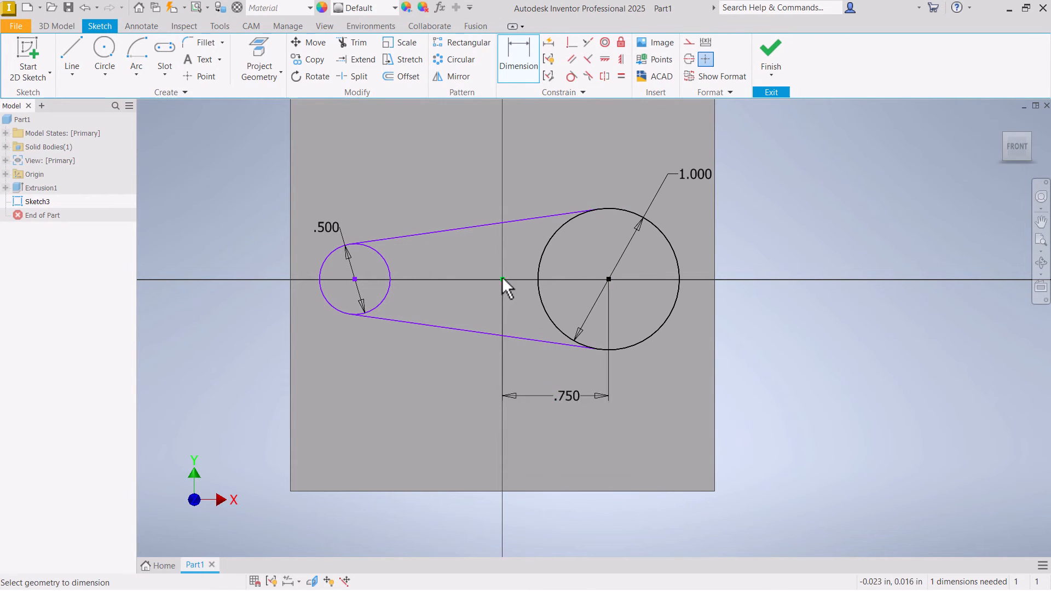
# - Dimension the smaller circle's center 0.75 in horizontally from the sketch origin
pyautogui.click(356, 279)
pyautogui.click(435, 377)
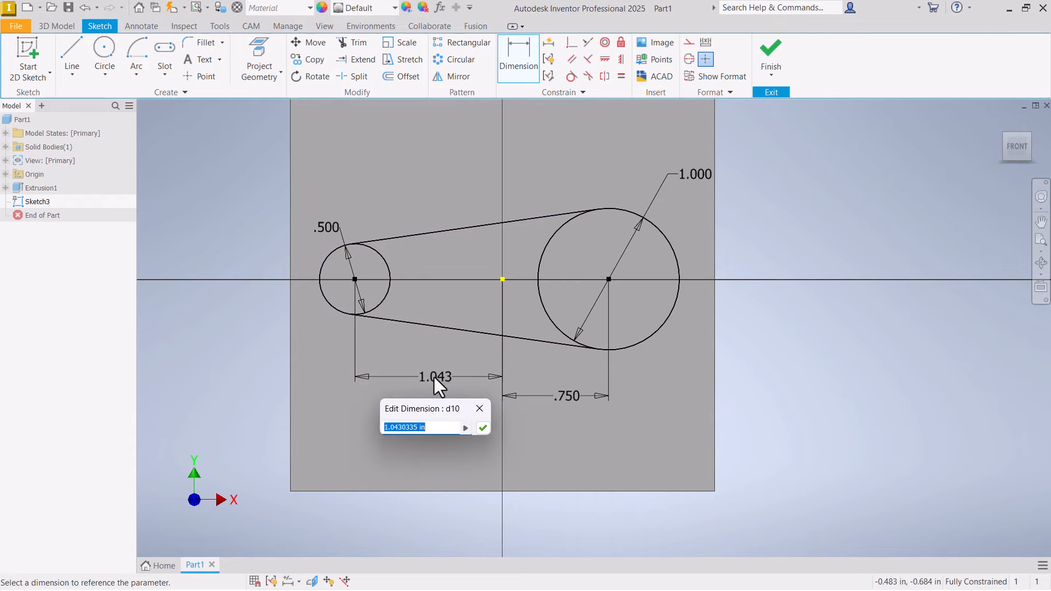
pyautogui.write('.75')
pyautogui.press('Return')
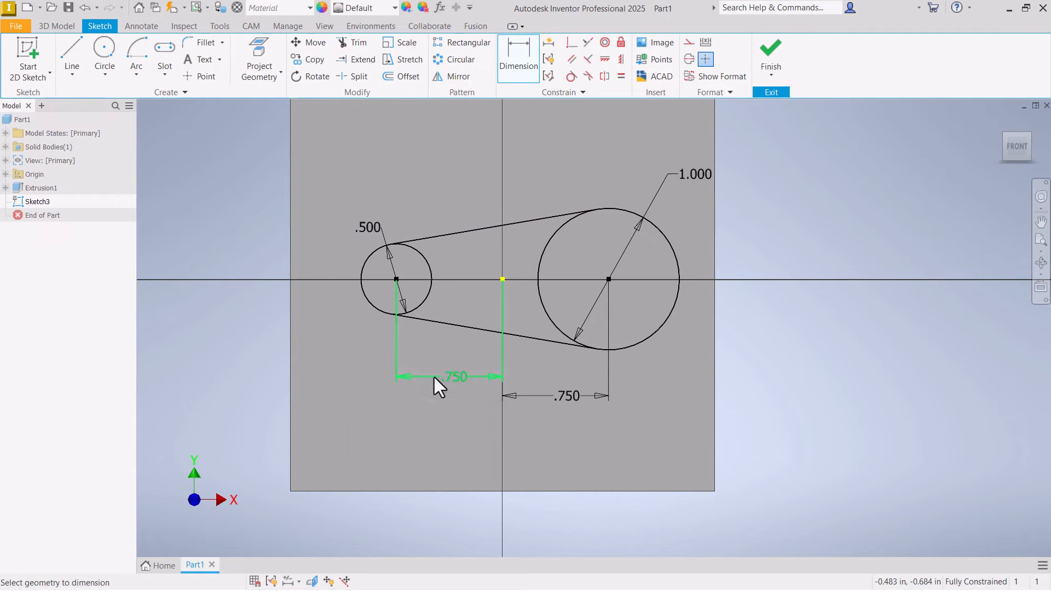
pyautogui.rightClick(389, 202)
pyautogui.click(456, 187)
# - Trim the inner arcs of both circles to leave one closed tapered slot outline
pyautogui.click(359, 44)
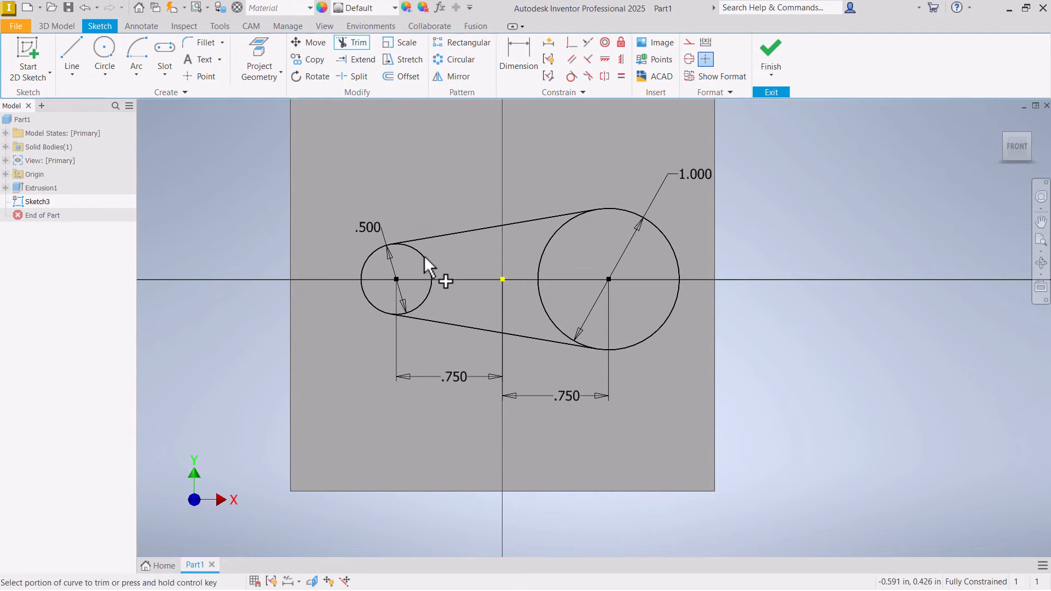
pyautogui.click(547, 249)
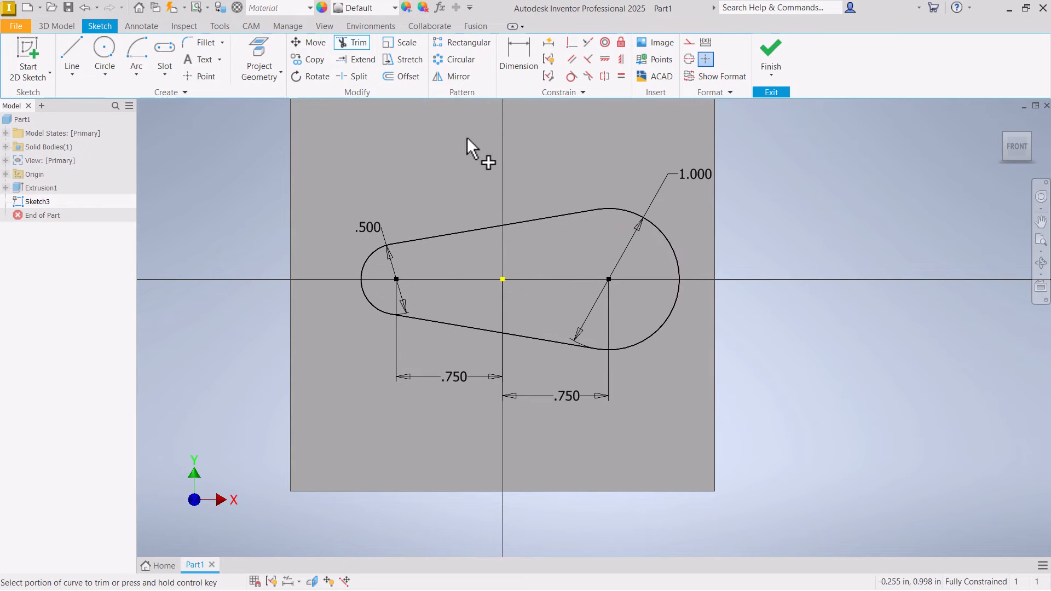
pyautogui.rightClick(468, 137)
pyautogui.click(510, 138)
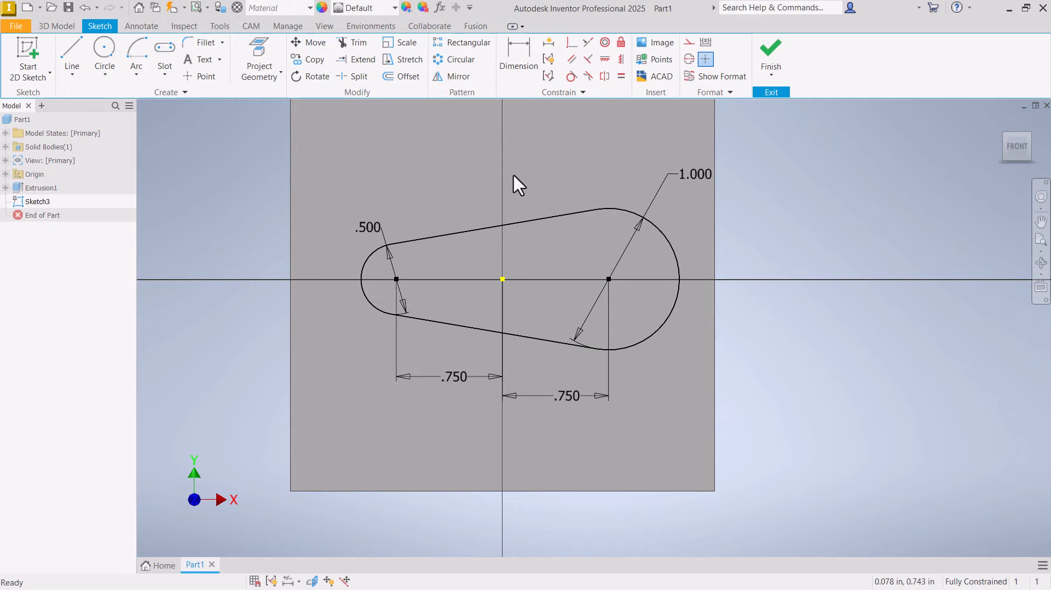
# - Finish the sketch and extrude the tapered slot profile 1 in as a cut into the block
pyautogui.click(771, 54)
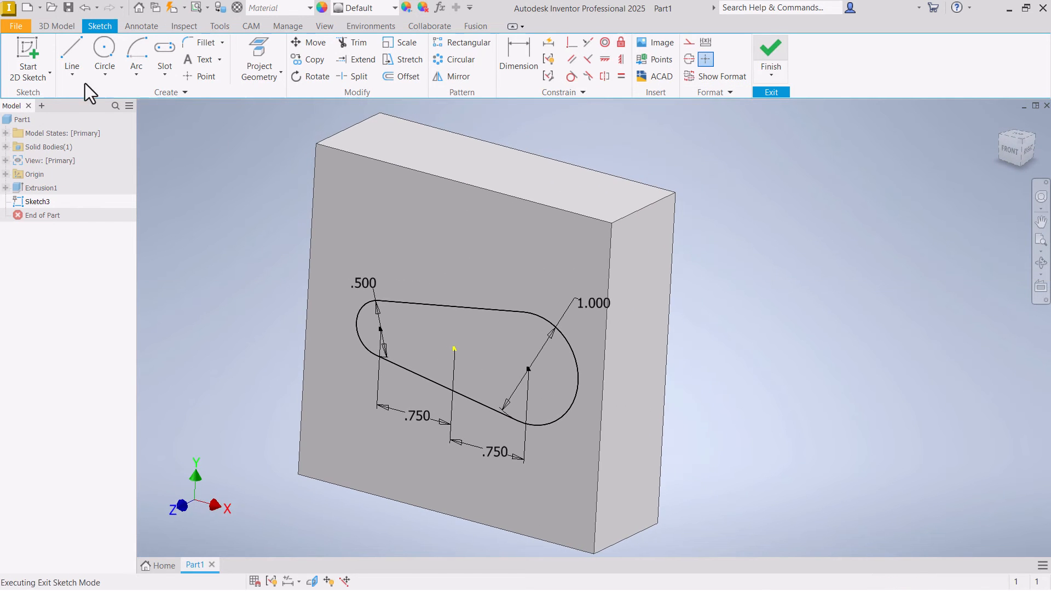
pyautogui.click(64, 56)
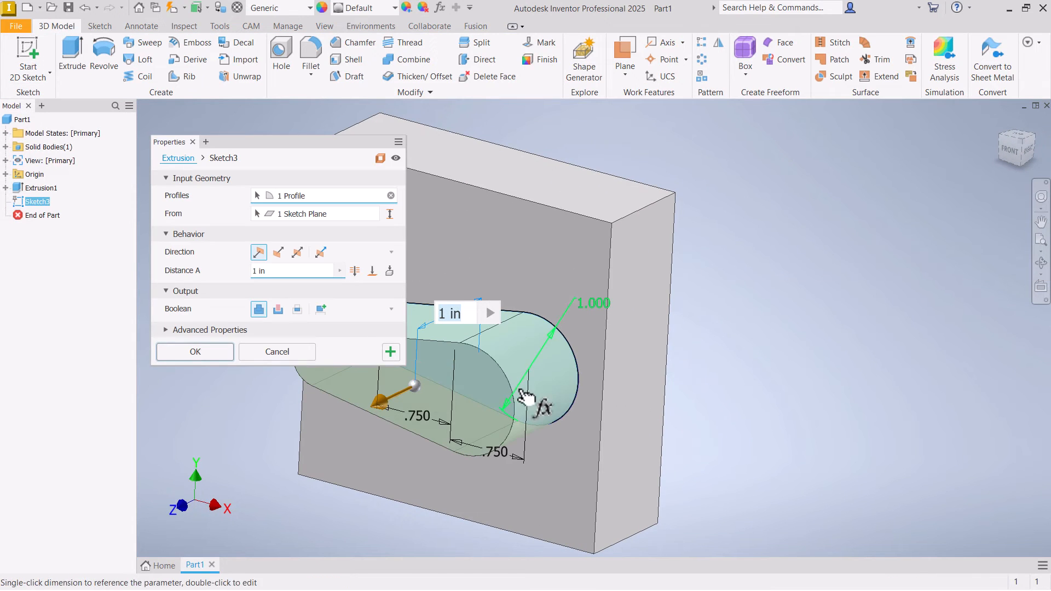
pyautogui.click(278, 309)
pyautogui.click(228, 351)
pyautogui.moveTo(206, 353)
pyautogui.keyDown('shift'); pyautogui.mouseDown(button='middle')
pyautogui.moveTo(208, 281)
pyautogui.moveTo(245, 297)
pyautogui.moveTo(300, 291)
pyautogui.mouseUp(button='middle'); pyautogui.keyUp('shift')
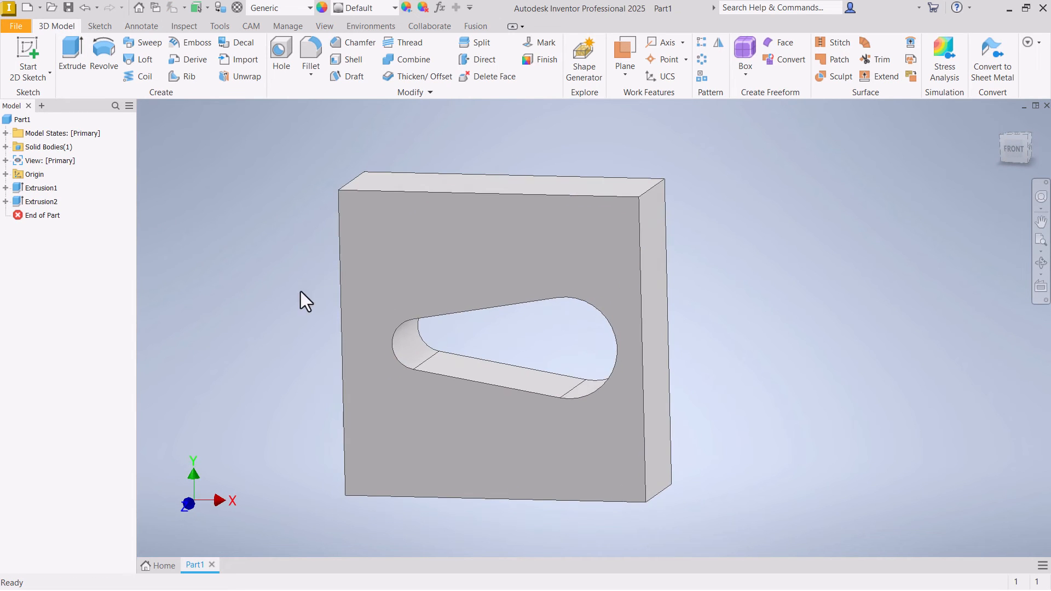
pyautogui.click(515, 222)
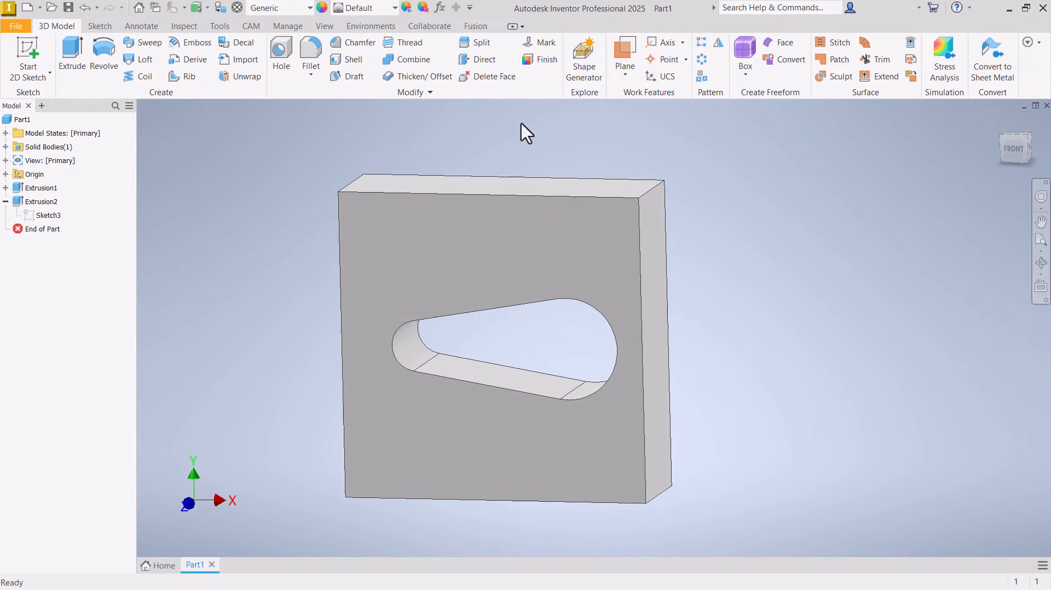
pyautogui.keyDown('shift'); pyautogui.moveTo(521, 132); pyautogui.dragTo(678, 338, button='middle'); pyautogui.keyUp('shift')
pyautogui.rightClick(678, 330)
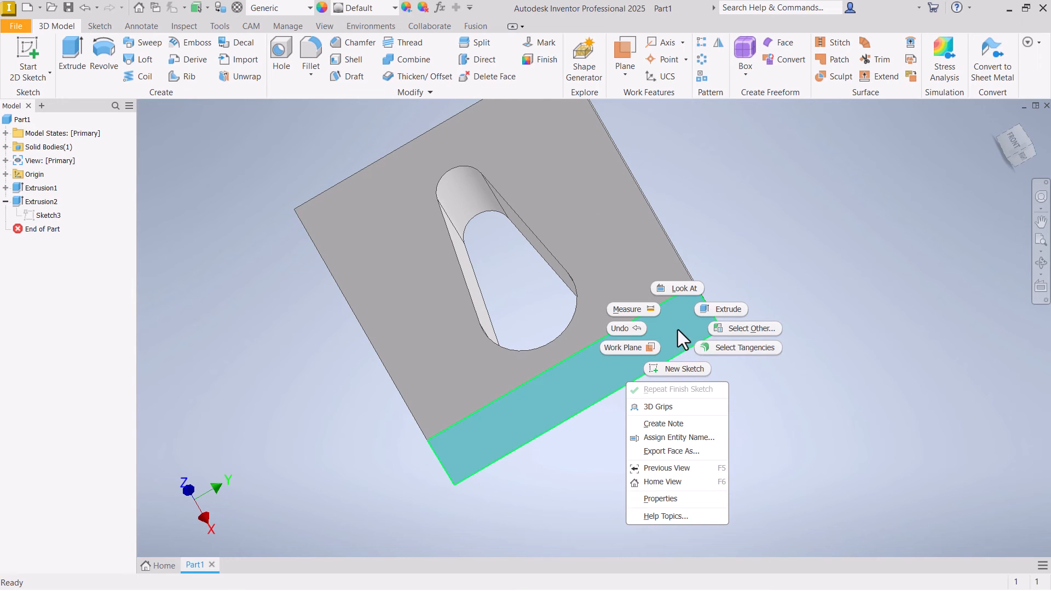
pyautogui.click(696, 371)
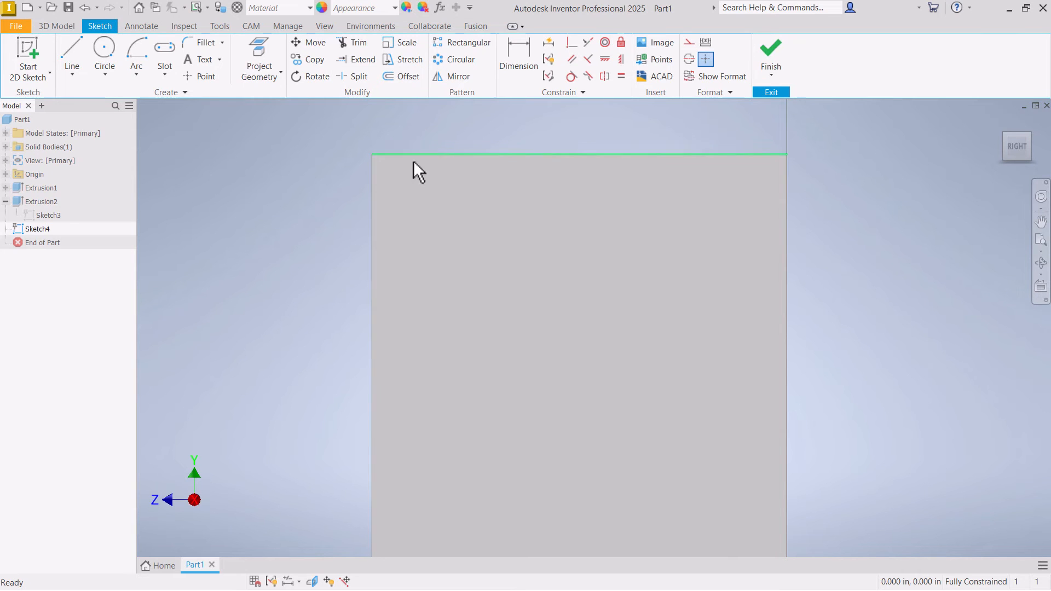
pyautogui.keyDown('shift'); pyautogui.moveTo(378, 164); pyautogui.dragTo(445, 202, button='middle'); pyautogui.keyUp('shift')
pyautogui.scroll(-2, 494, 168)
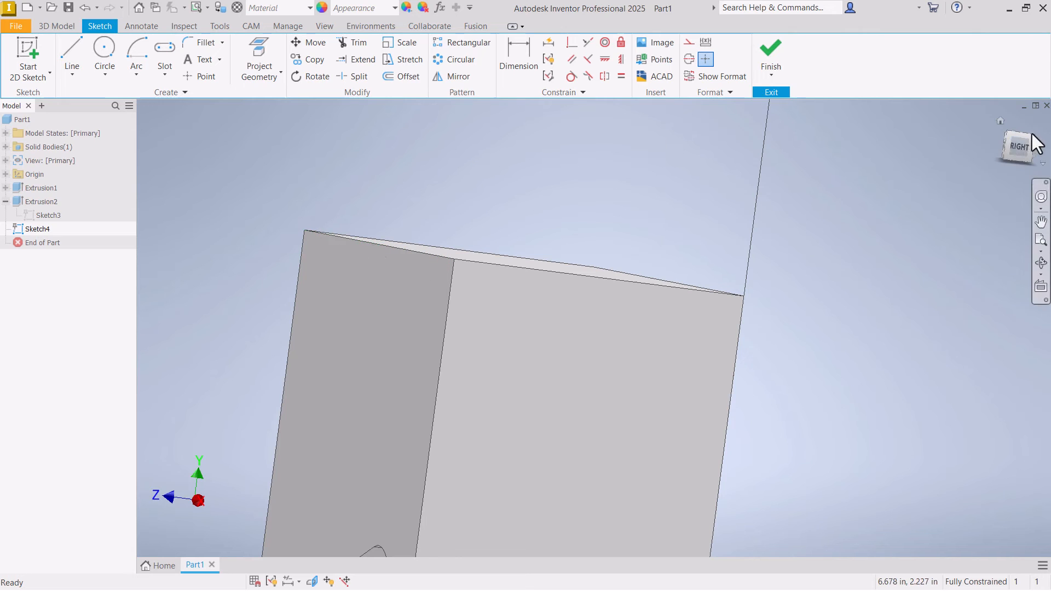
pyautogui.click(1016, 147)
pyautogui.scroll(3, 645, 190)
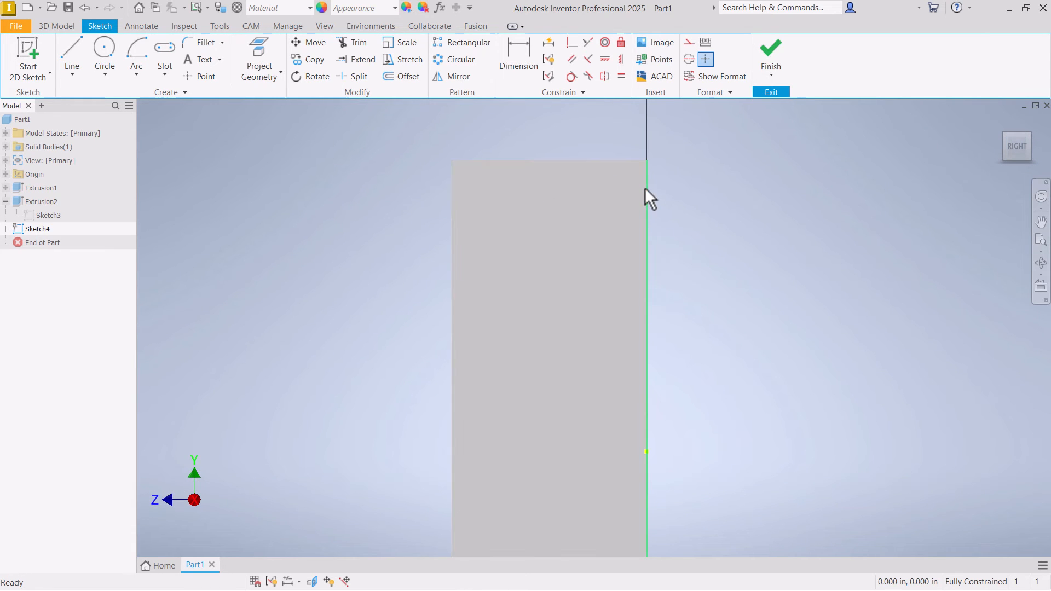
pyautogui.click(771, 73)
pyautogui.click(776, 124)
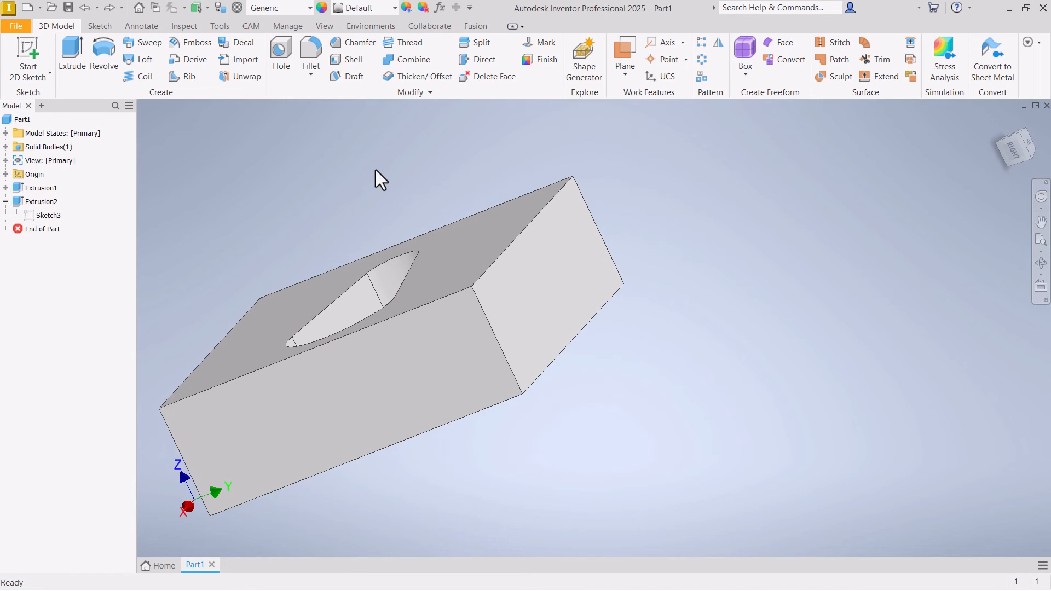
# - Try a constant-radius fillet on the block's upper front edge and undo it
pyautogui.click(311, 52)
pyautogui.click(519, 215)
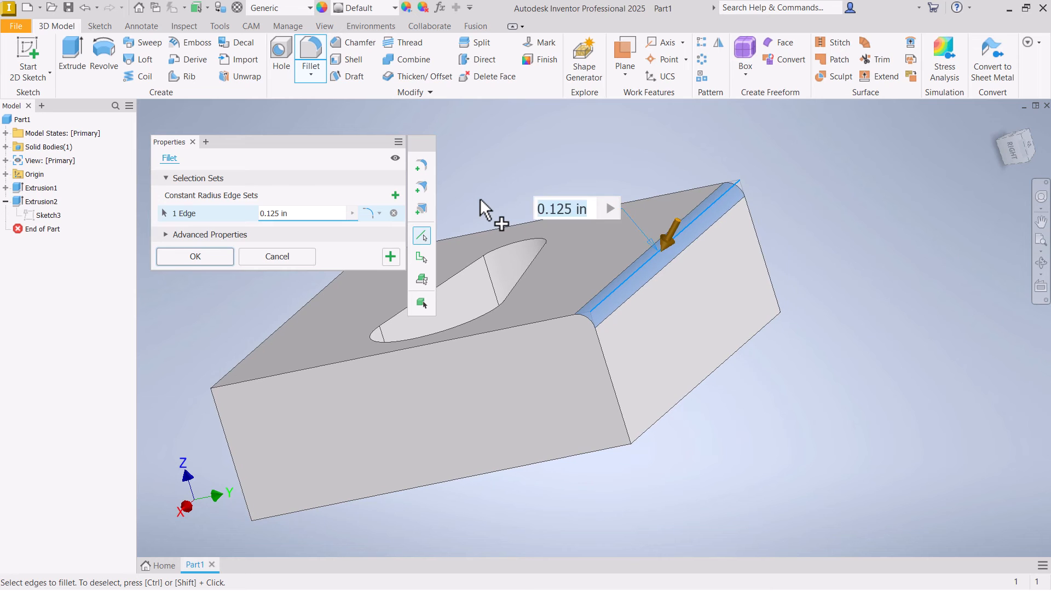
pyautogui.press('Return')
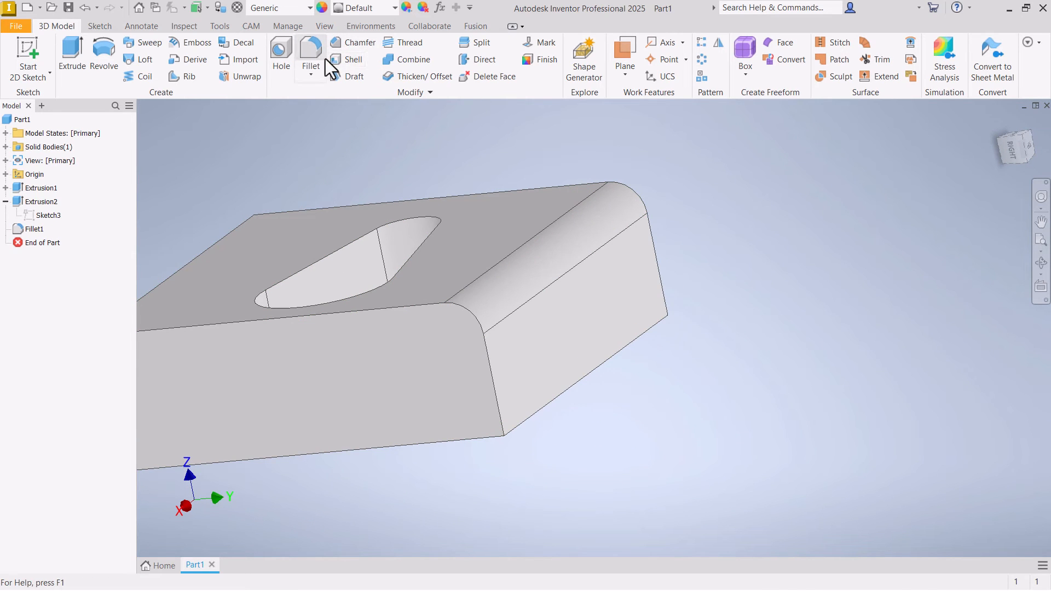
pyautogui.hotkey('ctrl', 'z')
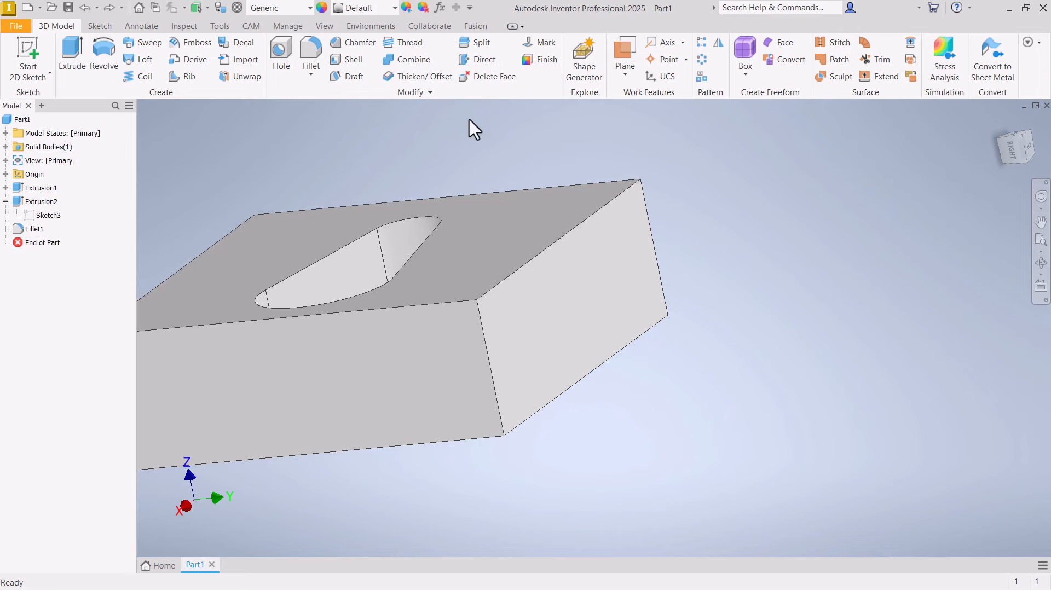
# - Start a sketch on the block's positive X side face and draw a three-point arc across its upper front corner, with a chord of about 0.32 in
pyautogui.rightClick(465, 335)
pyautogui.click(471, 376)
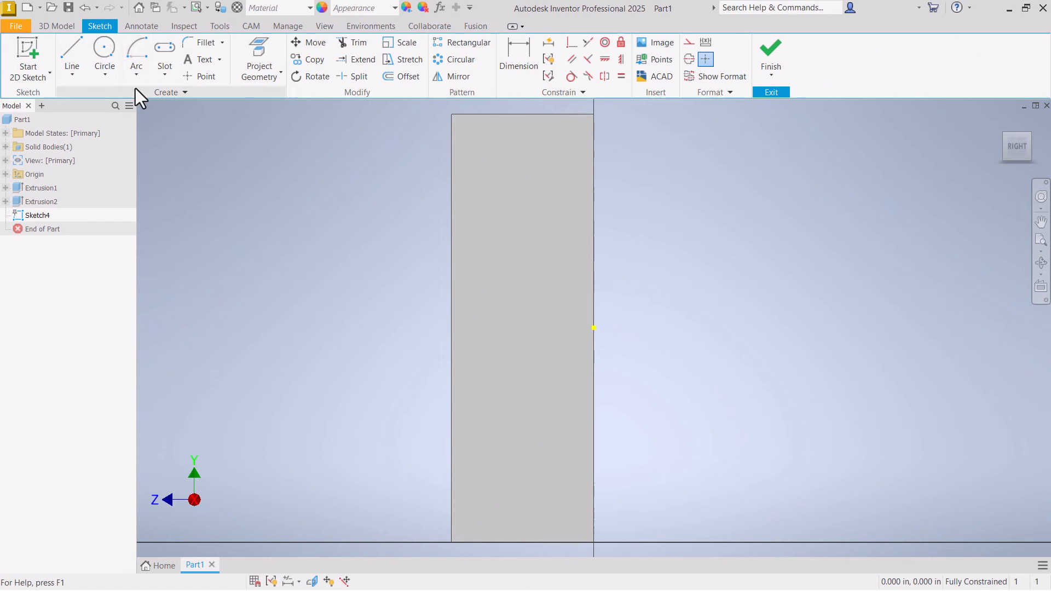
pyautogui.click(136, 74)
pyautogui.click(153, 103)
pyautogui.scroll(5, 511, 131)
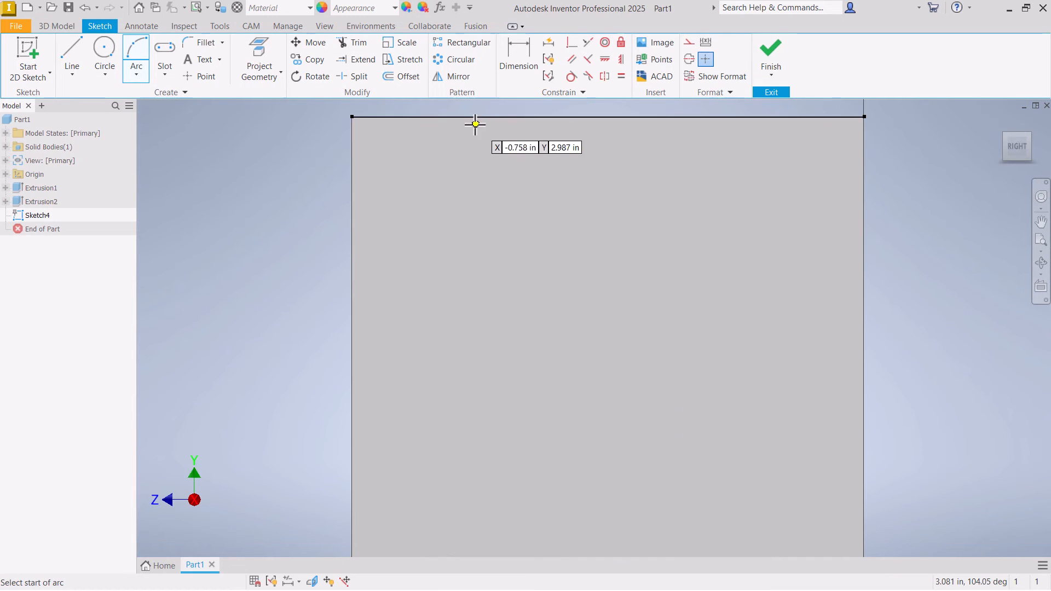
pyautogui.click(471, 117)
pyautogui.click(352, 228)
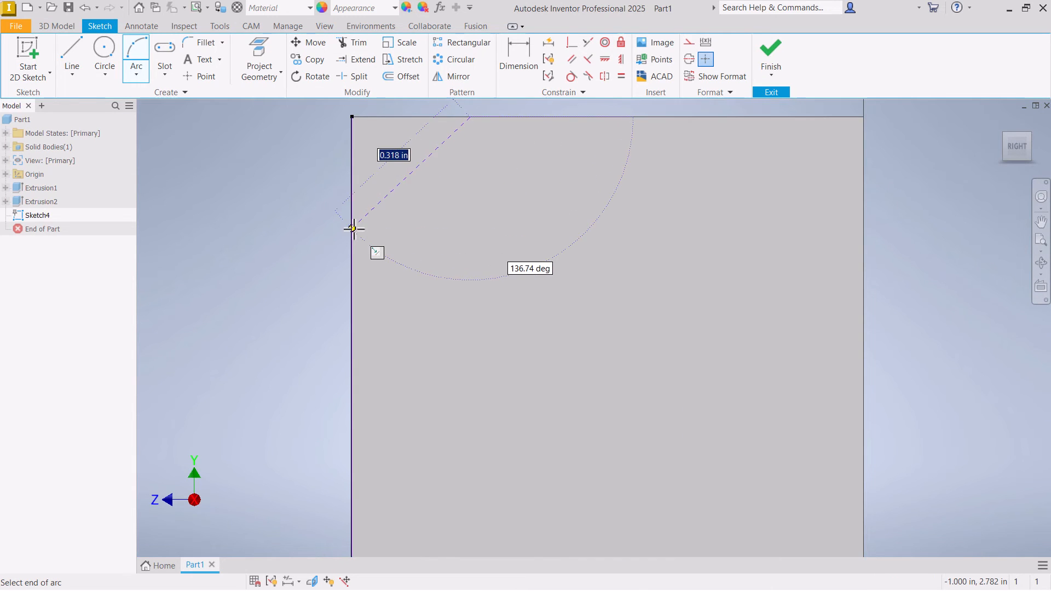
pyautogui.click(391, 143)
pyautogui.press('Escape')
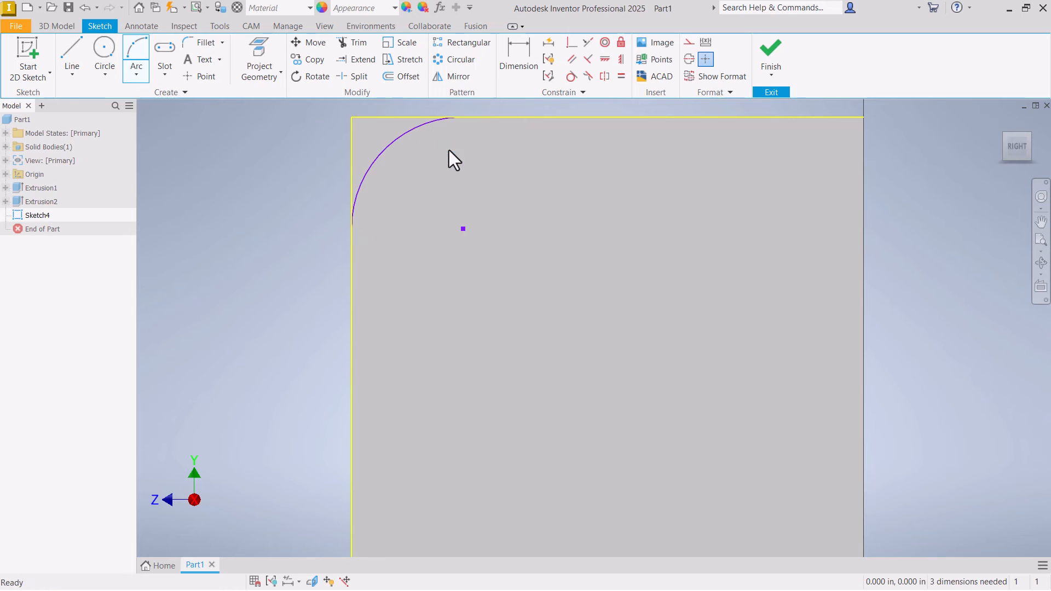
# - Apply Tangent constraints between the corner arc and the face's top and front edges
pyautogui.click(570, 77)
pyautogui.click(435, 117)
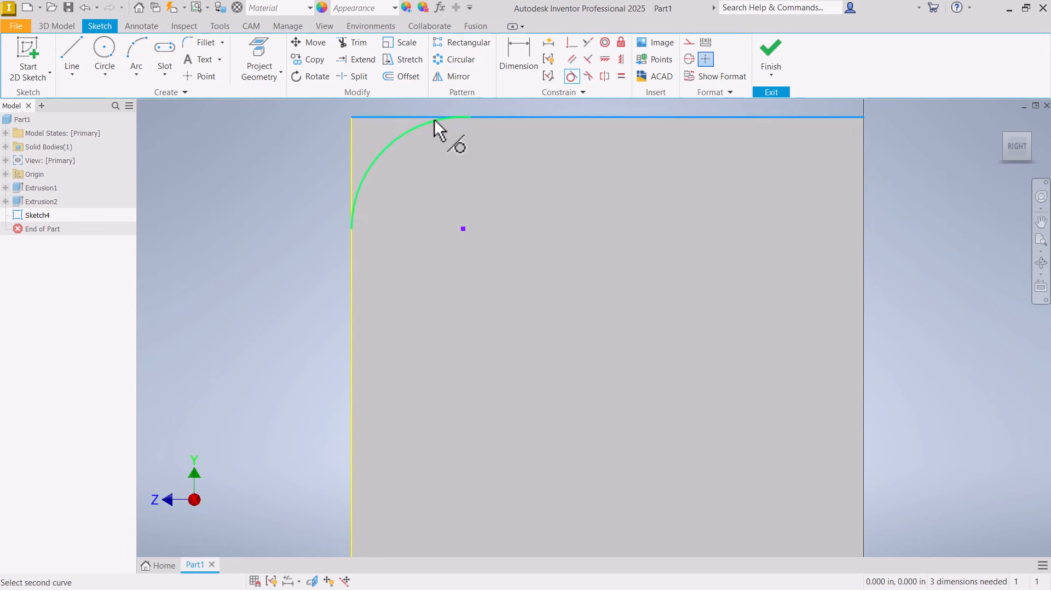
pyautogui.click(432, 123)
pyautogui.click(363, 182)
pyautogui.click(352, 181)
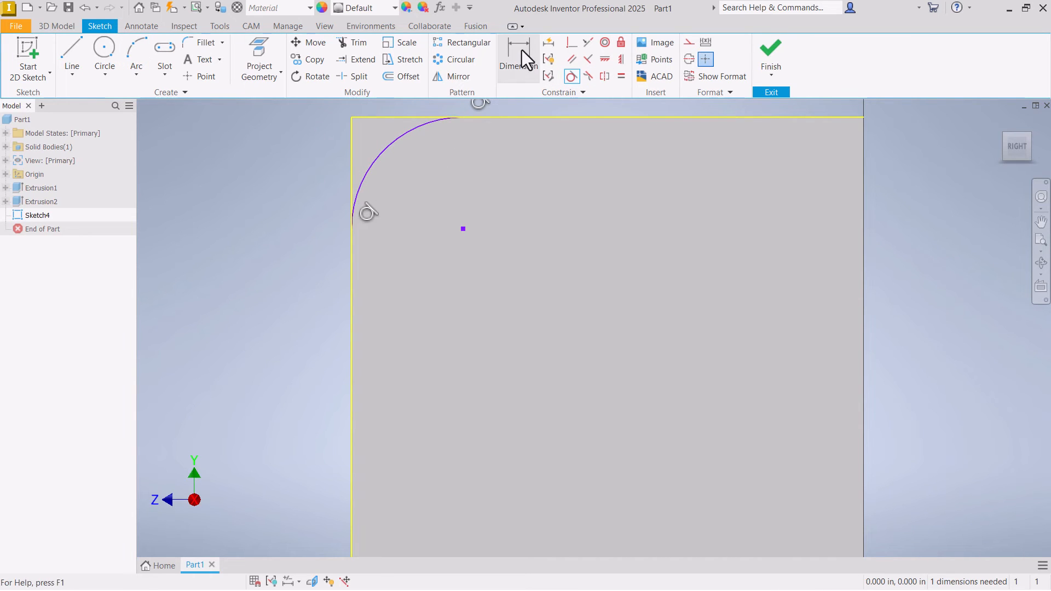
# - Dimension the corner arc's radius to 0.25 in
pyautogui.click(518, 55)
pyautogui.click(415, 128)
pyautogui.click(422, 156)
pyautogui.write('.25')
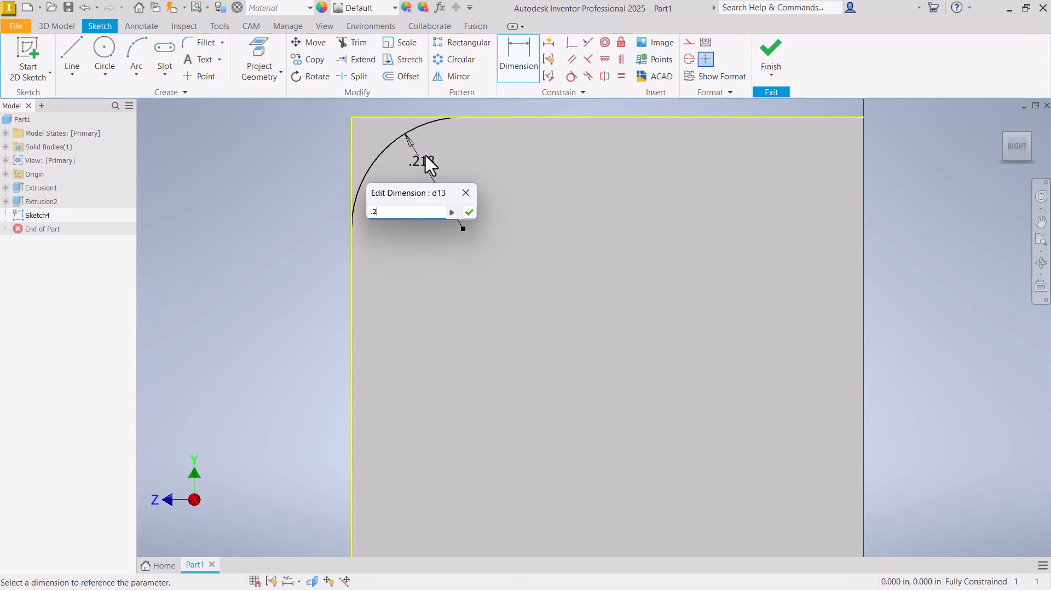
pyautogui.press('Return')
# - Finish the sketch and extrude the corner profile as a Through All cut to round the block's upper front edge
pyautogui.click(772, 64)
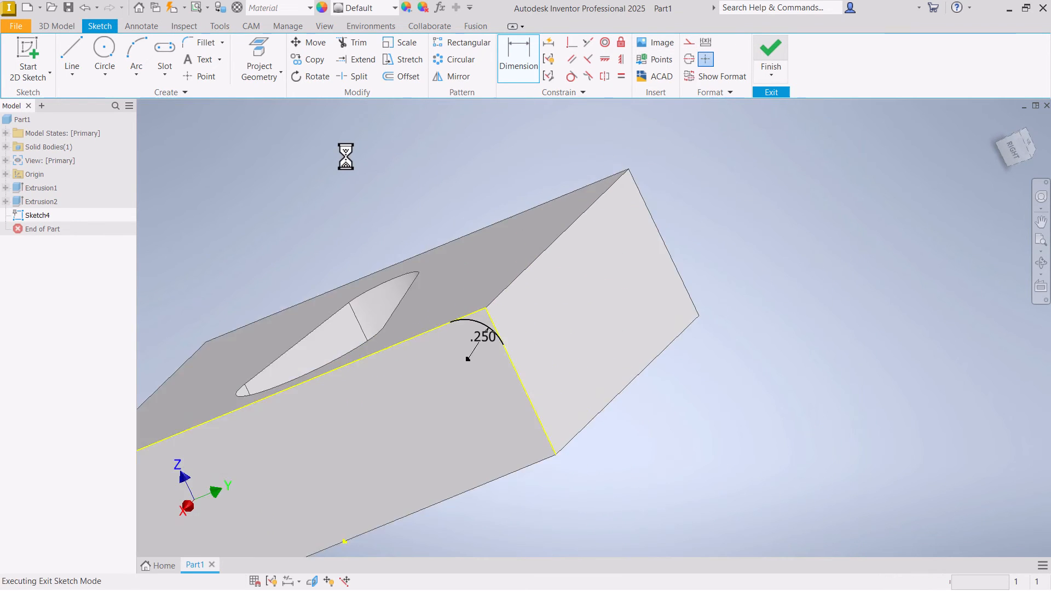
pyautogui.click(73, 53)
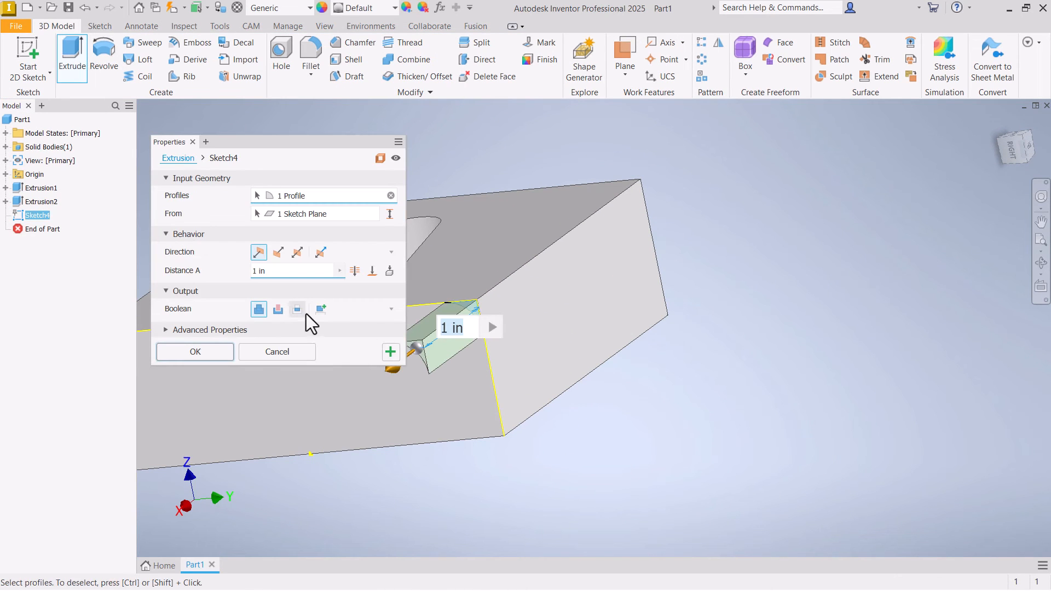
pyautogui.click(278, 309)
pyautogui.click(354, 270)
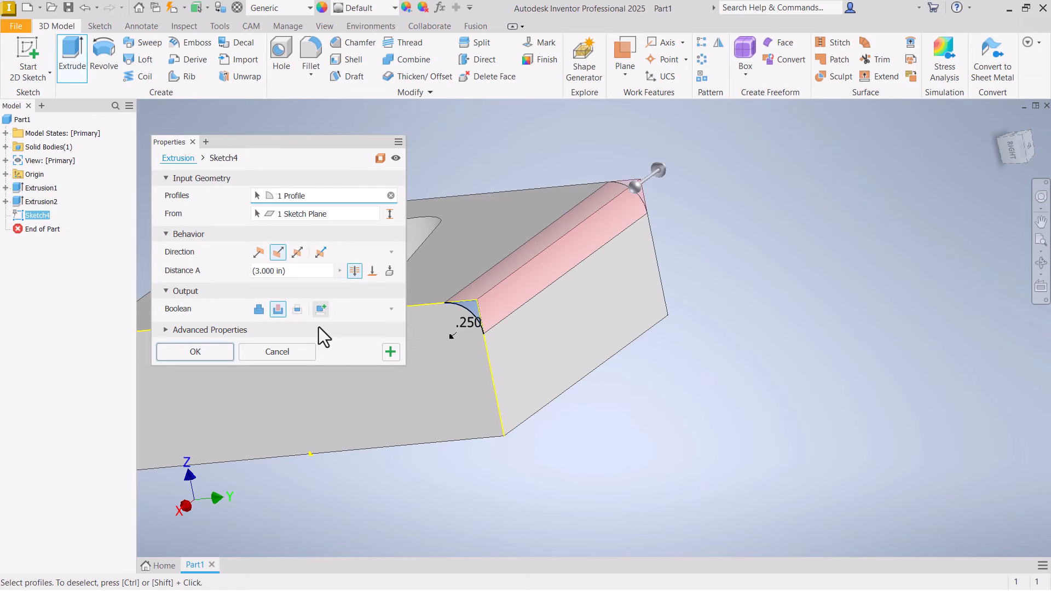
pyautogui.click(206, 353)
pyautogui.moveTo(628, 120); pyautogui.dragTo(596, 154)
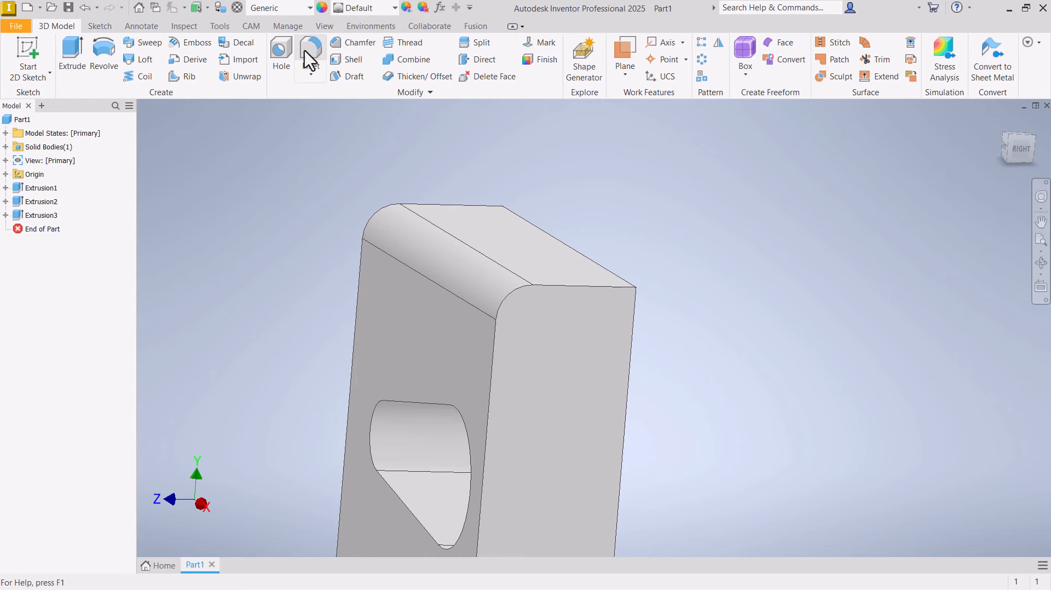
# - Delete the extruded corner cut together with its sketch
pyautogui.click(16, 214)
pyautogui.rightClick(15, 214)
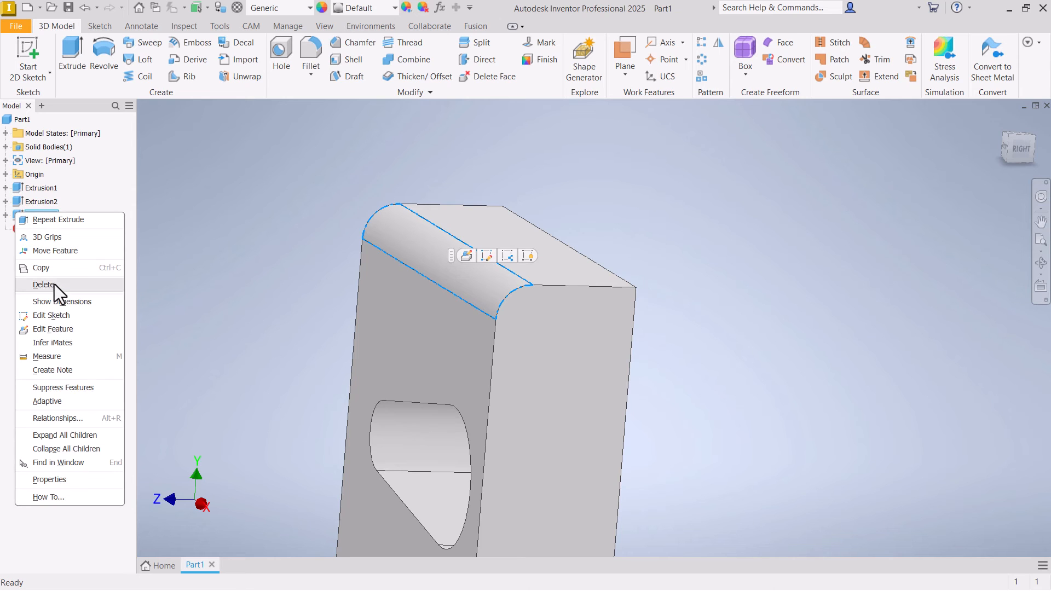
pyautogui.click(54, 284)
pyautogui.click(286, 248)
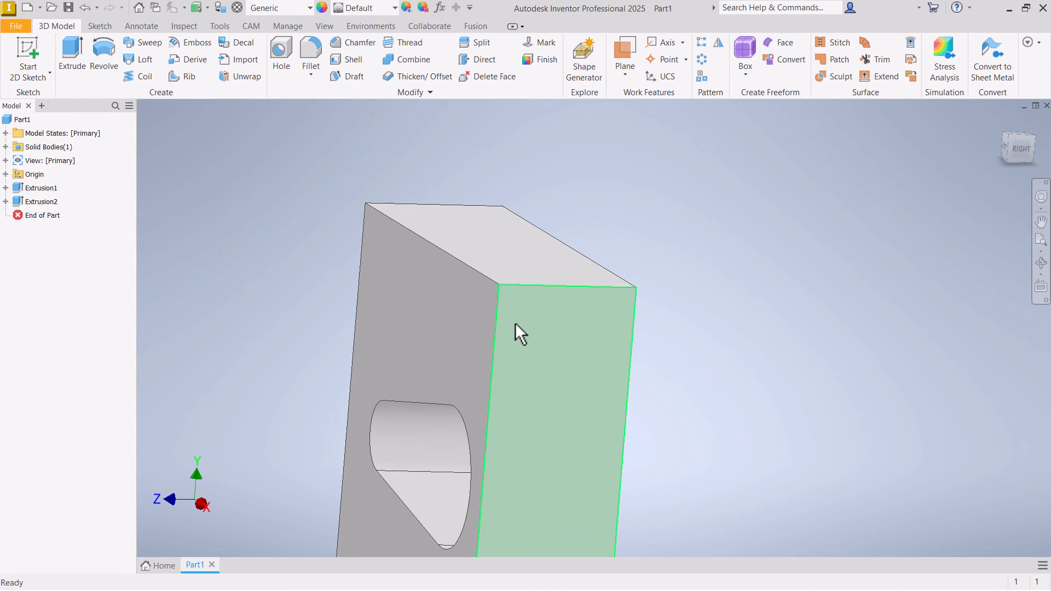
# - Start a new sketch on the block's positive X side face
pyautogui.rightClick(515, 323)
pyautogui.click(530, 359)
pyautogui.click(550, 150)
pyautogui.click(481, 107)
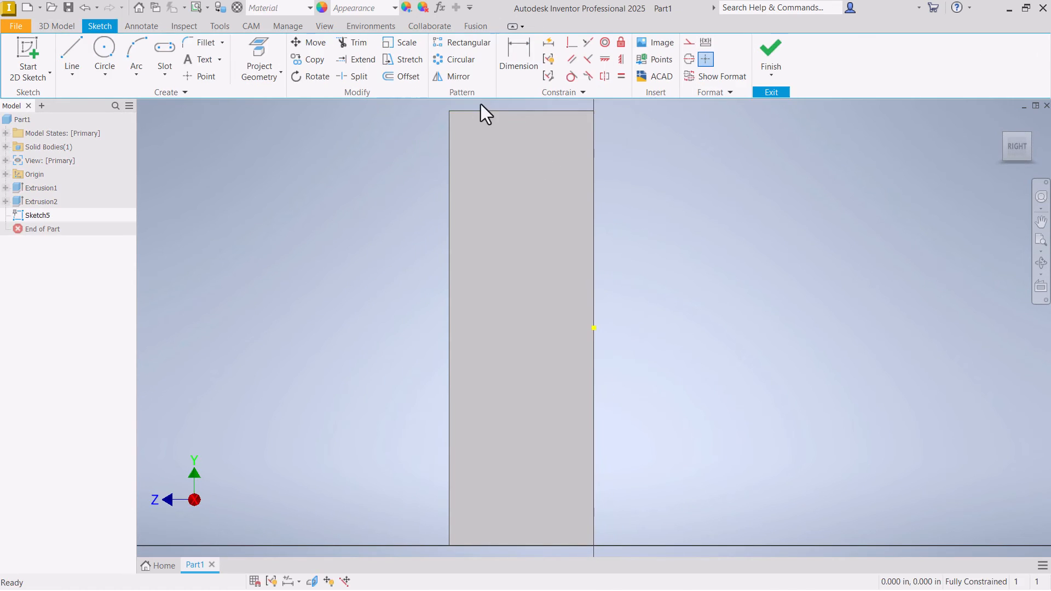
# - Sketch a short line sloping down from the face's top edge toward the front vertical edge
pyautogui.click(79, 46)
pyautogui.click(524, 137)
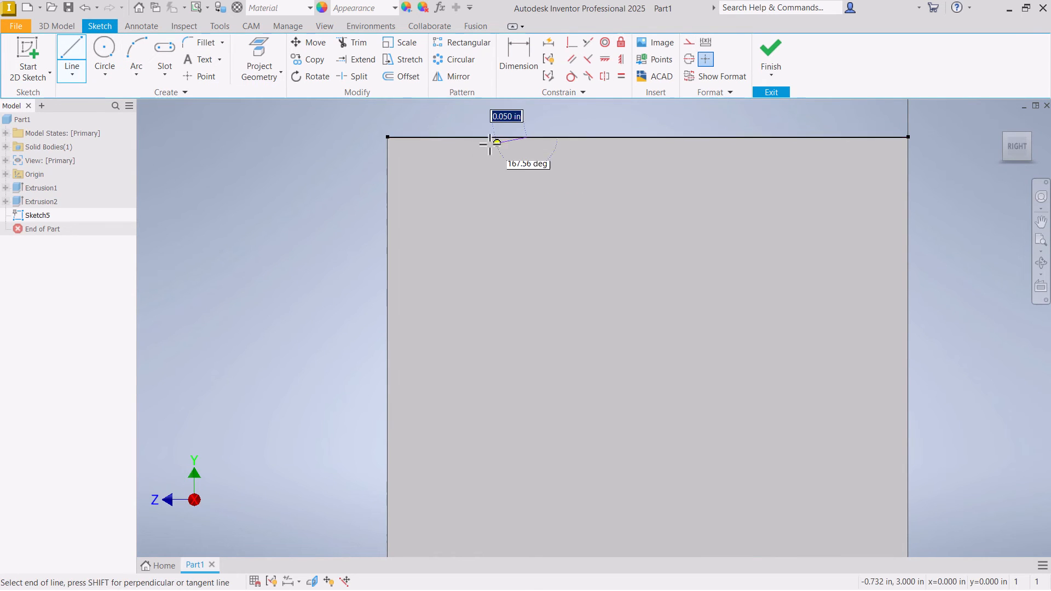
pyautogui.click(446, 148)
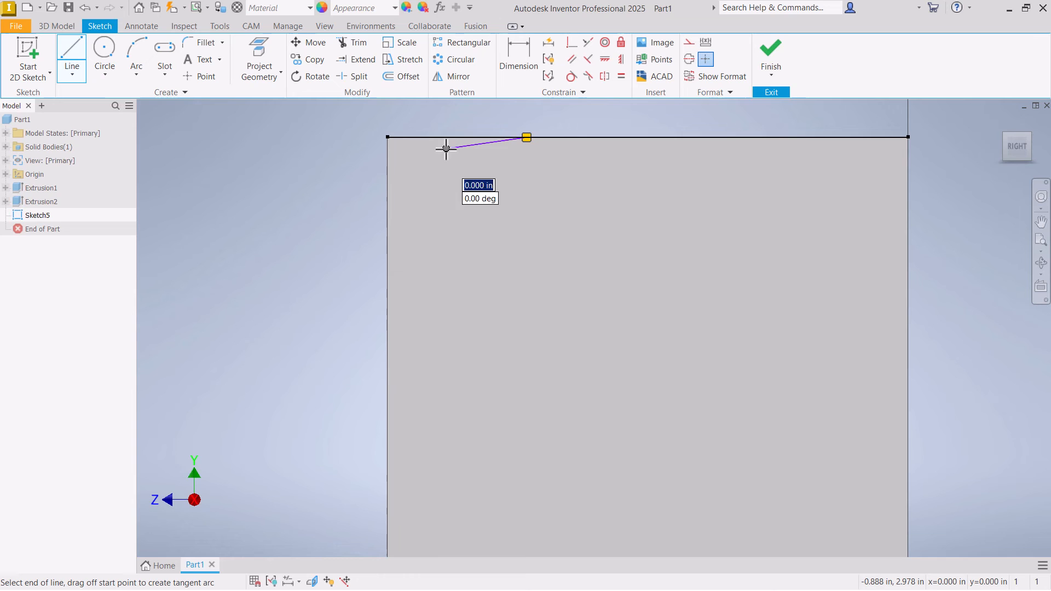
pyautogui.rightClick(421, 175)
pyautogui.click(477, 167)
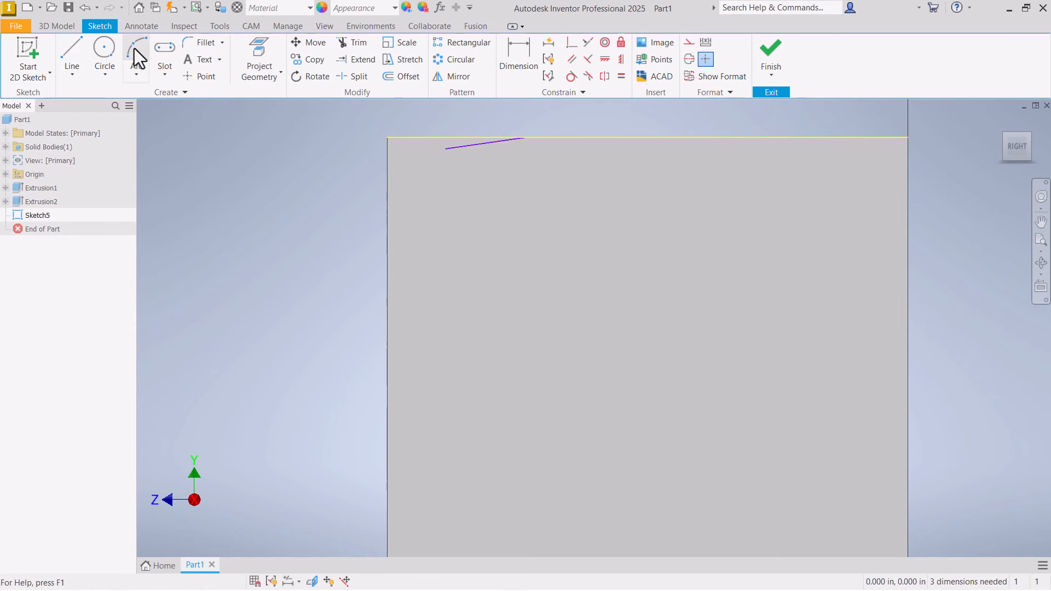
# - Draw a three-point arc from the sloped line's lower end to the block's front vertical edge
pyautogui.click(136, 57)
pyautogui.click(445, 147)
pyautogui.click(387, 239)
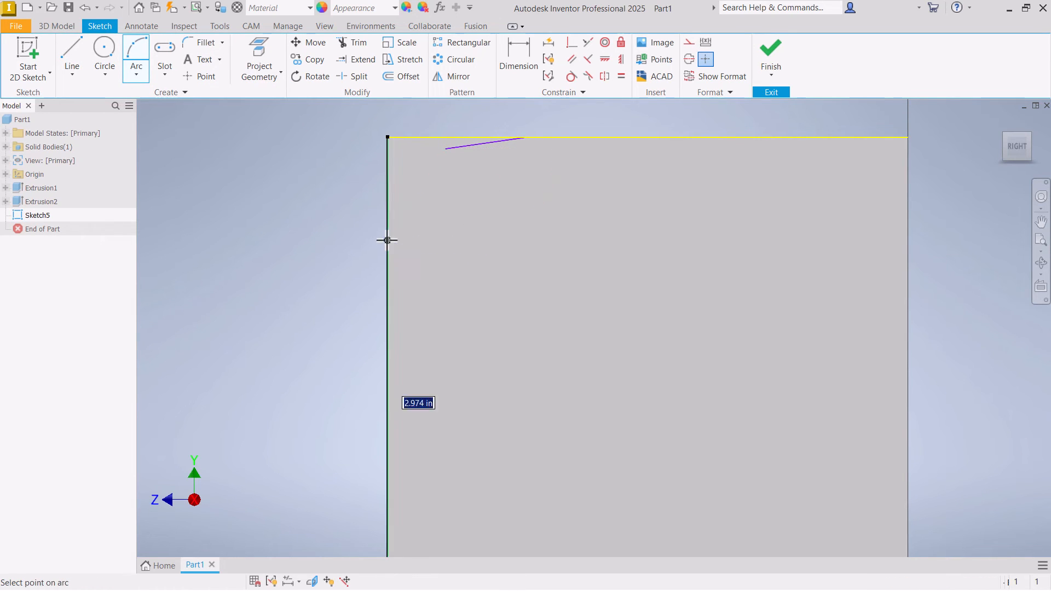
pyautogui.click(403, 181)
pyautogui.rightClick(403, 182)
pyautogui.click(453, 181)
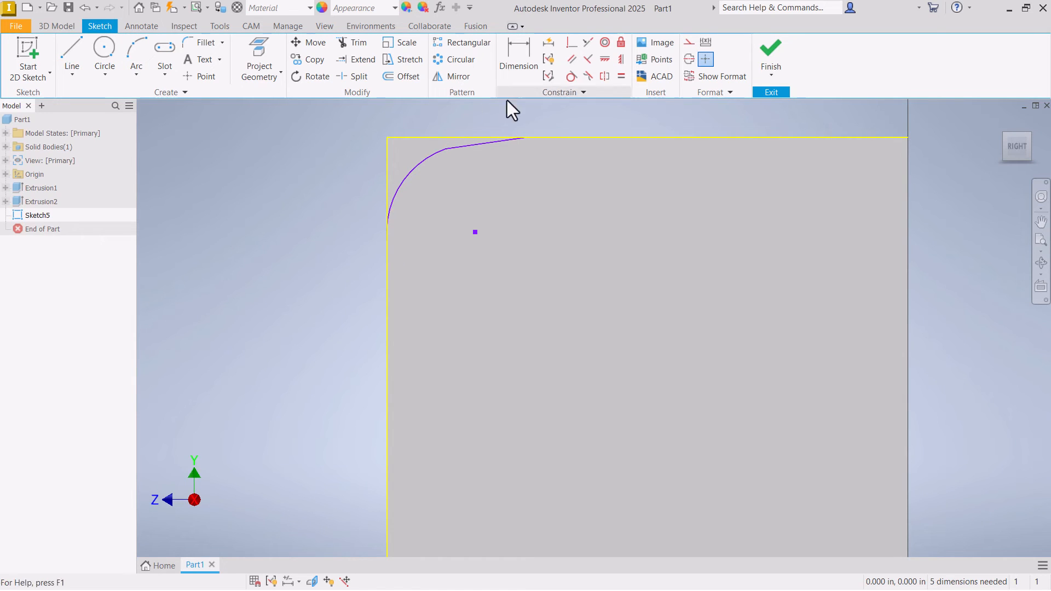
# - Apply Tangent constraints between the arc and the vertical edge, and between the arc and the sloped line
pyautogui.click(571, 76)
pyautogui.click(438, 151)
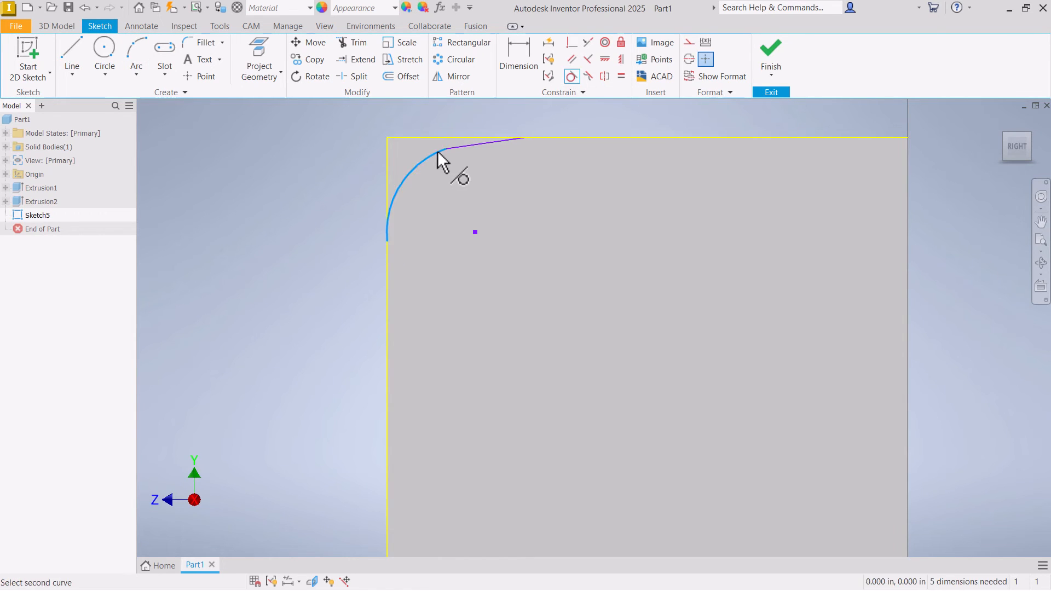
pyautogui.click(389, 186)
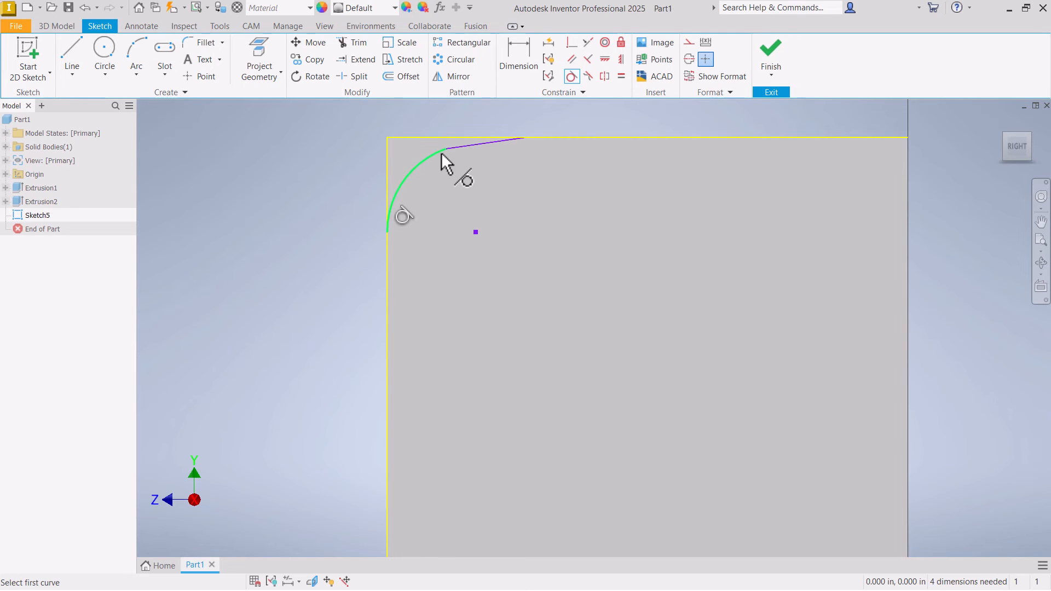
pyautogui.click(441, 151)
pyautogui.click(464, 146)
pyautogui.rightClick(468, 177)
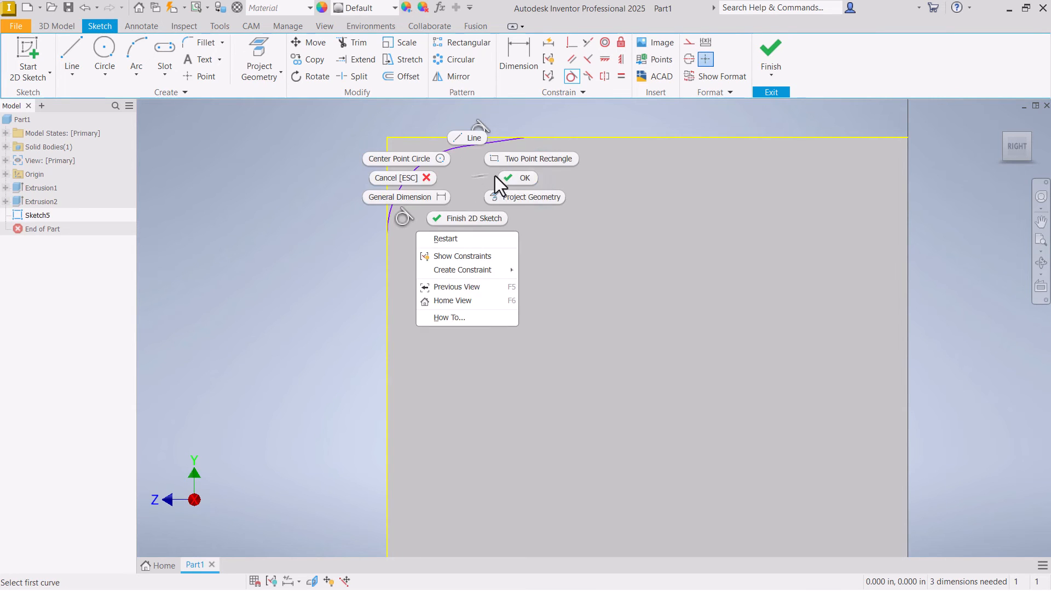
pyautogui.click(497, 176)
# - Dimension the corner arc's radius to 0.25 in
pyautogui.click(518, 54)
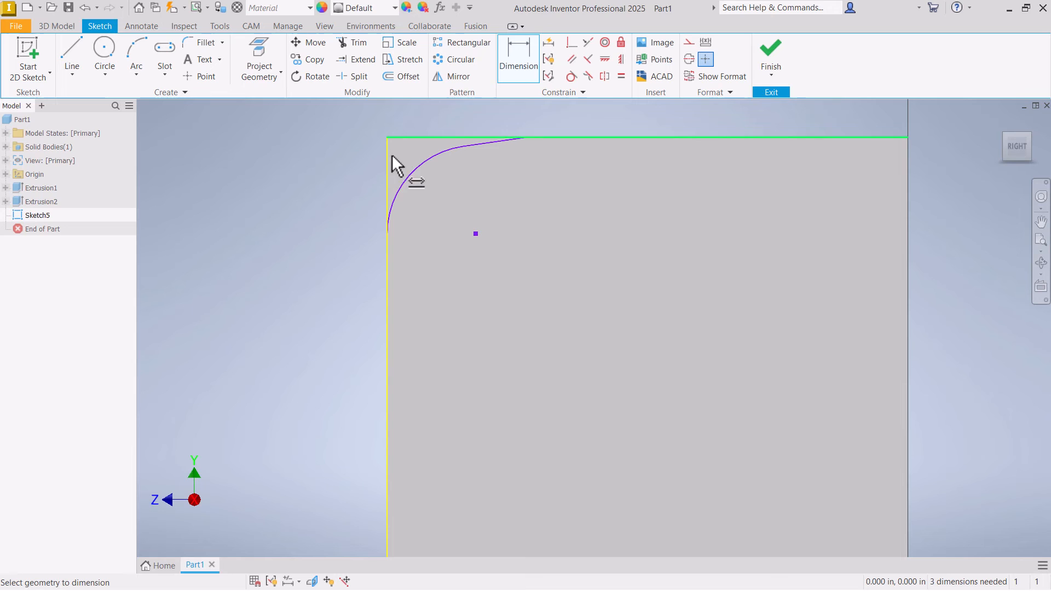
pyautogui.click(412, 175)
pyautogui.click(350, 169)
pyautogui.write('.25')
pyautogui.press('Return')
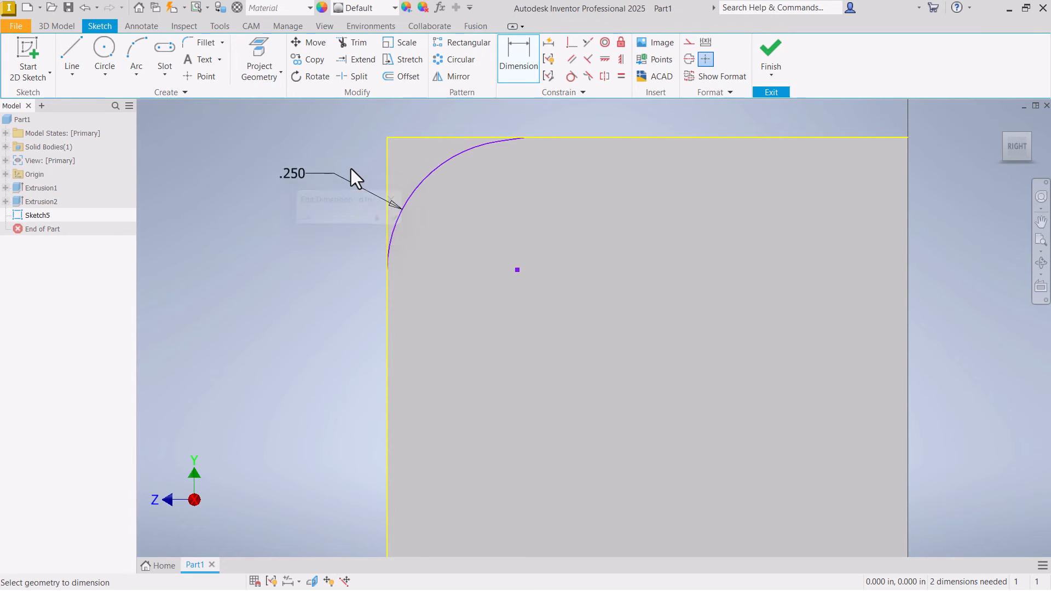
# - Dimension the angle between the sloped line and the block's top edge to 10 degrees
pyautogui.scroll(5, 514, 143)
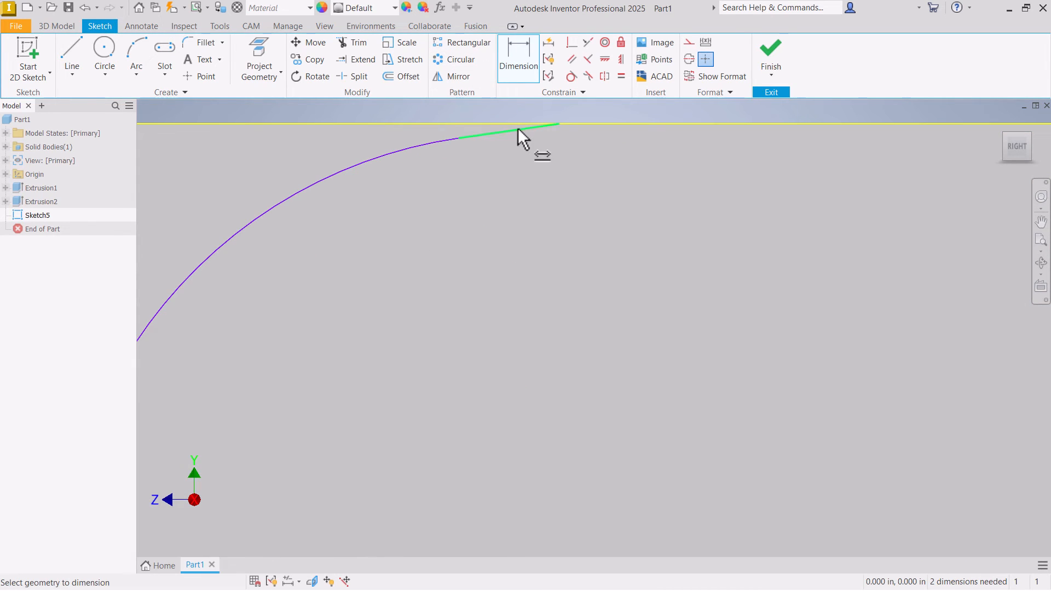
pyautogui.click(522, 127)
pyautogui.click(511, 123)
pyautogui.scroll(-2, 458, 143)
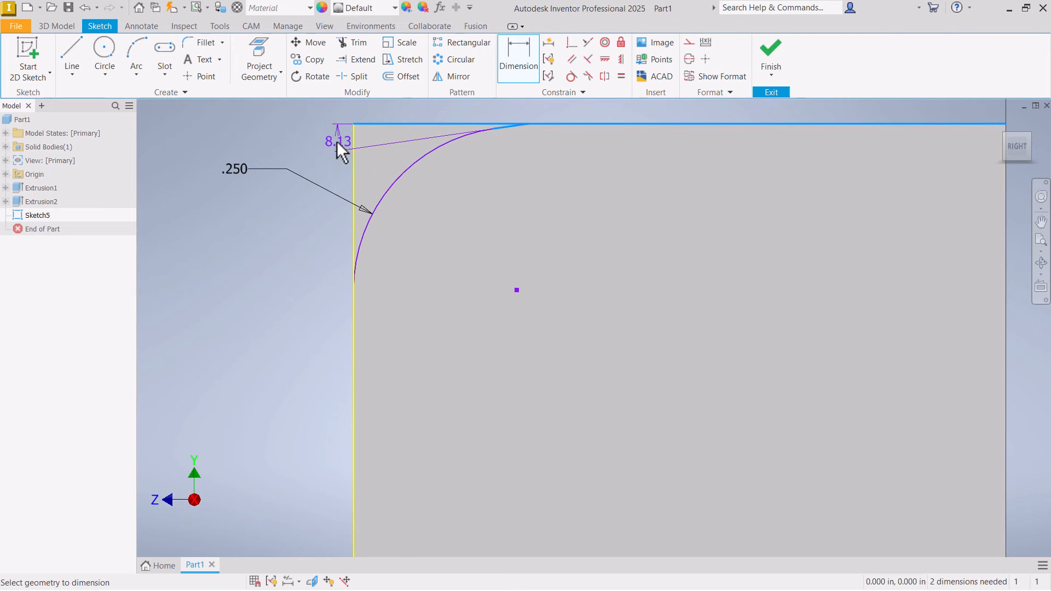
pyautogui.click(304, 141)
pyautogui.write('10')
pyautogui.press('Return')
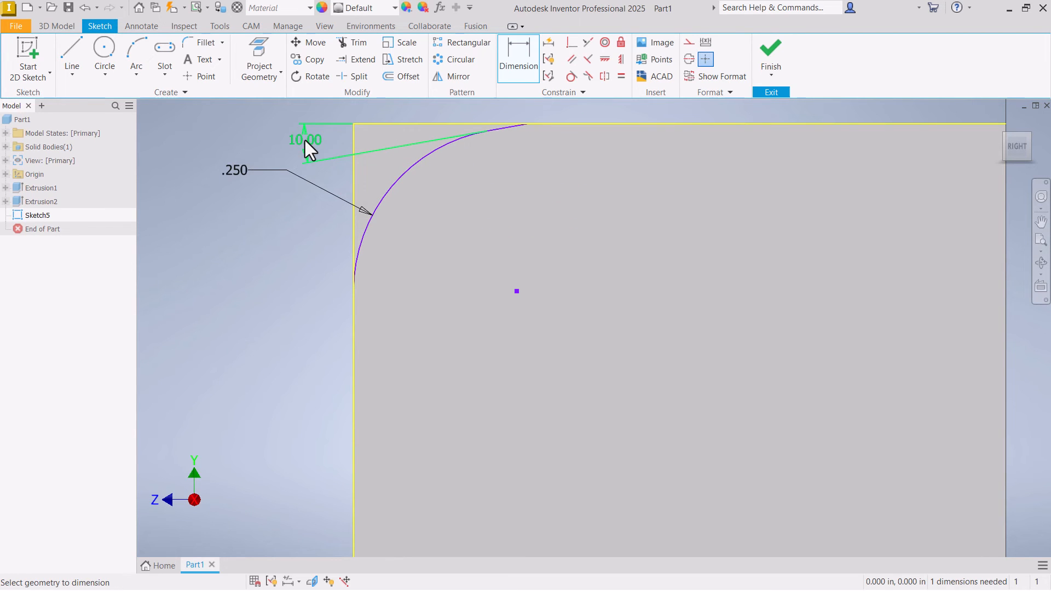
pyautogui.rightClick(232, 143)
pyautogui.click(280, 138)
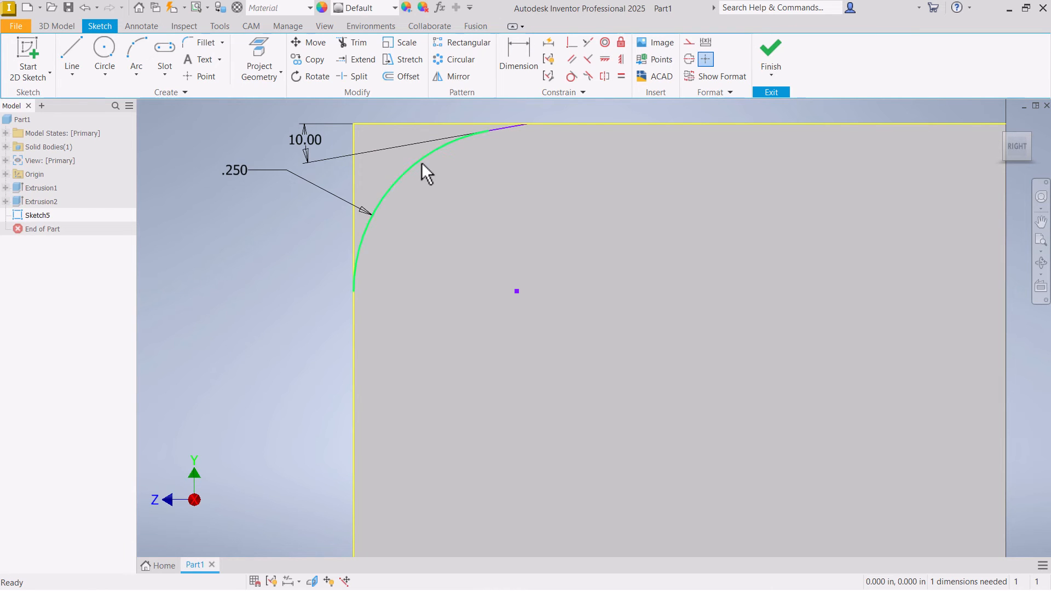
# - Reposition the arc and dimension the distance from the front vertical edge to the sloped line's upper end to 0.5 in
pyautogui.moveTo(421, 163); pyautogui.dragTo(426, 176)
pyautogui.click(510, 55)
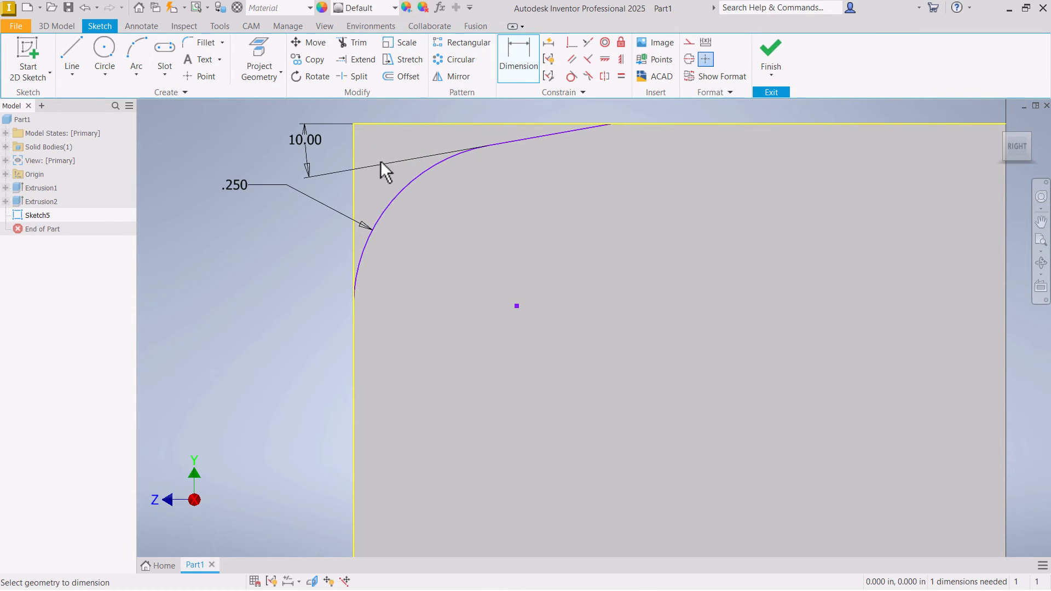
pyautogui.click(353, 203)
pyautogui.click(612, 123)
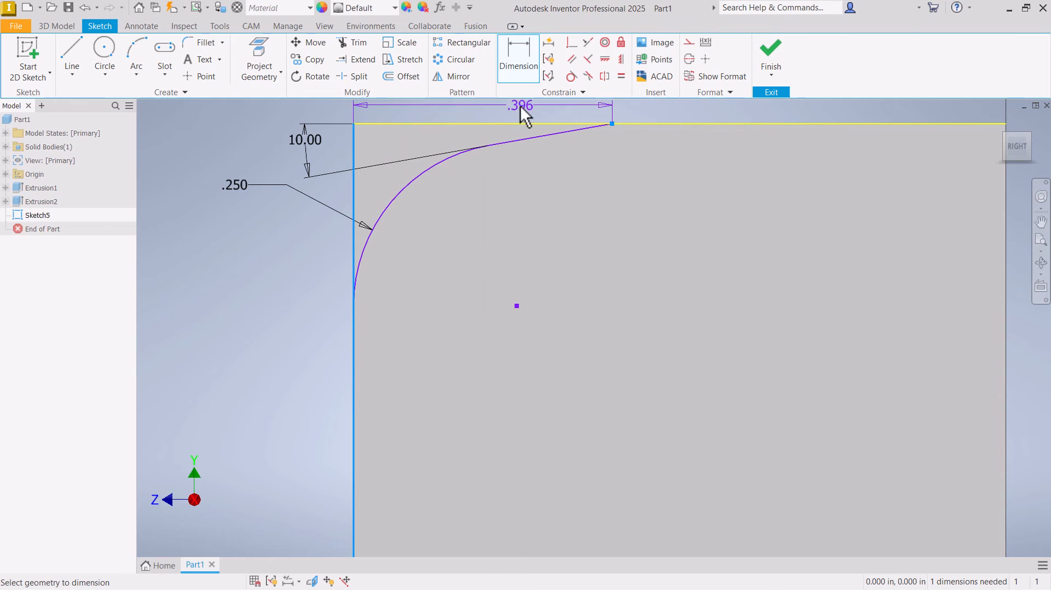
pyautogui.click(512, 107)
pyautogui.write('.5')
pyautogui.press('Return')
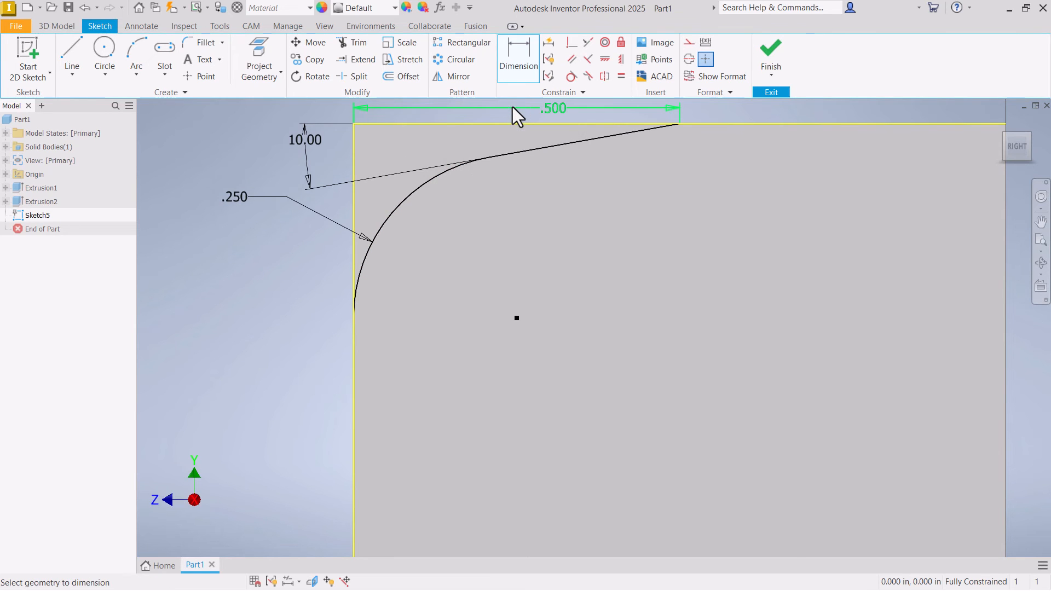
pyautogui.scroll(-3, 498, 239)
pyautogui.rightClick(350, 239)
pyautogui.click(386, 244)
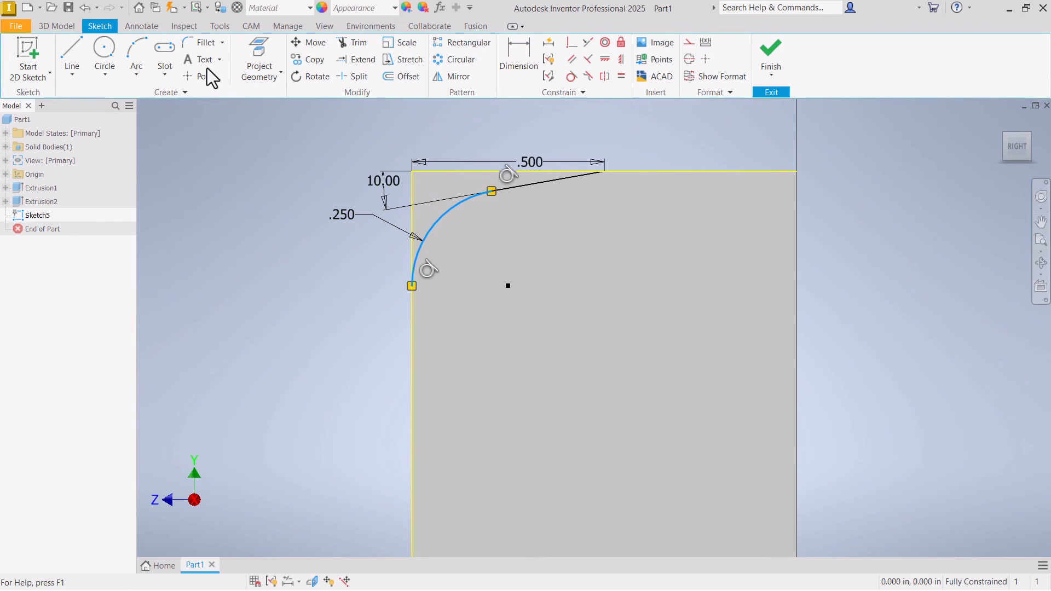
# - Finish the sketch and extrude the corner profile as a Through All cut across the block
pyautogui.click(770, 60)
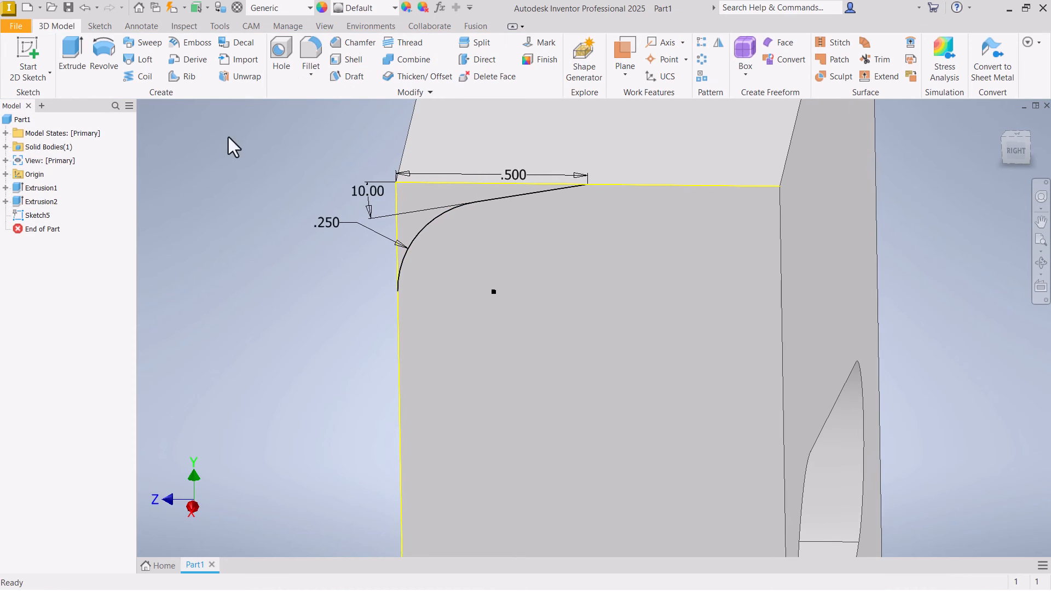
pyautogui.click(72, 55)
pyautogui.click(278, 309)
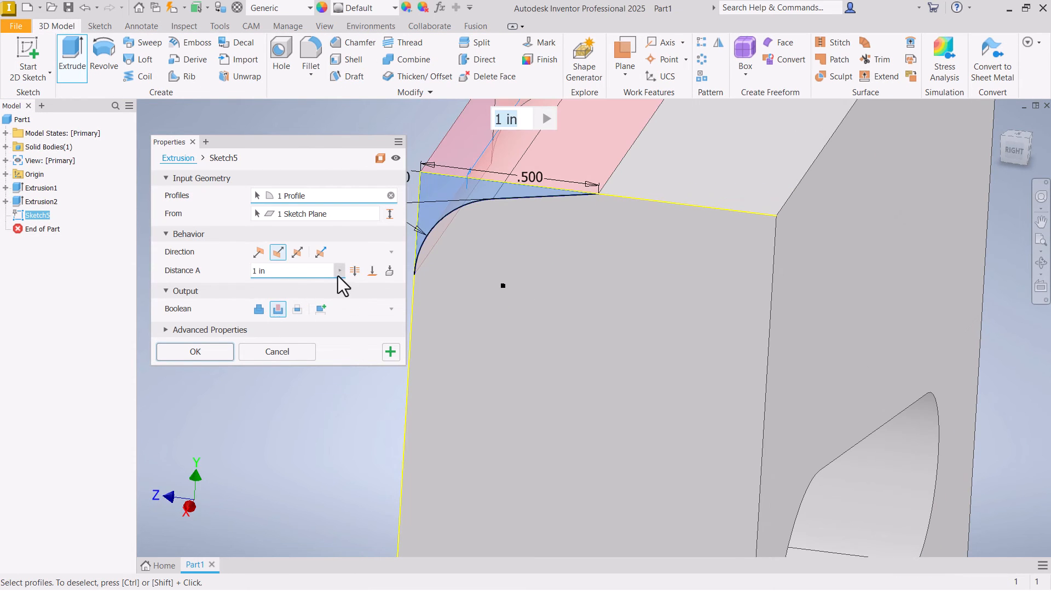
pyautogui.click(355, 270)
pyautogui.click(194, 351)
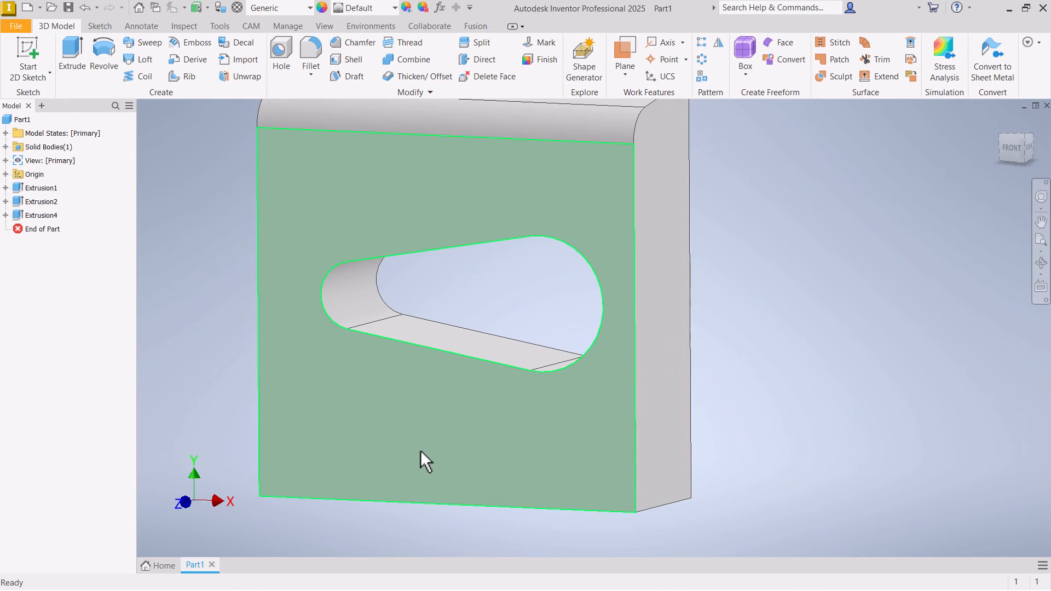
# - Start a new sketch on the block's front face
pyautogui.click(377, 423)
pyautogui.rightClick(373, 464)
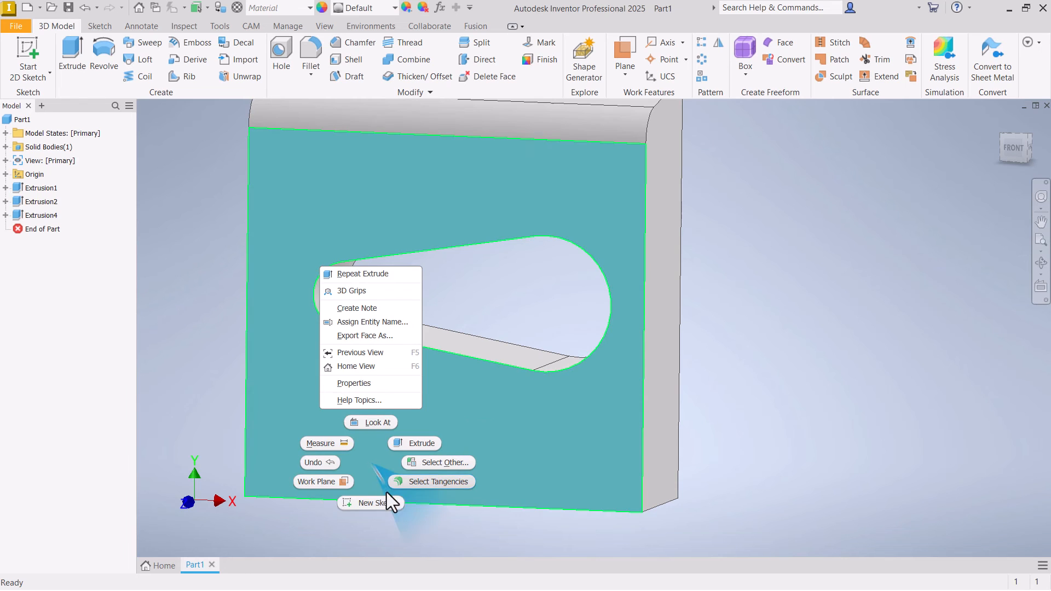
pyautogui.click(385, 498)
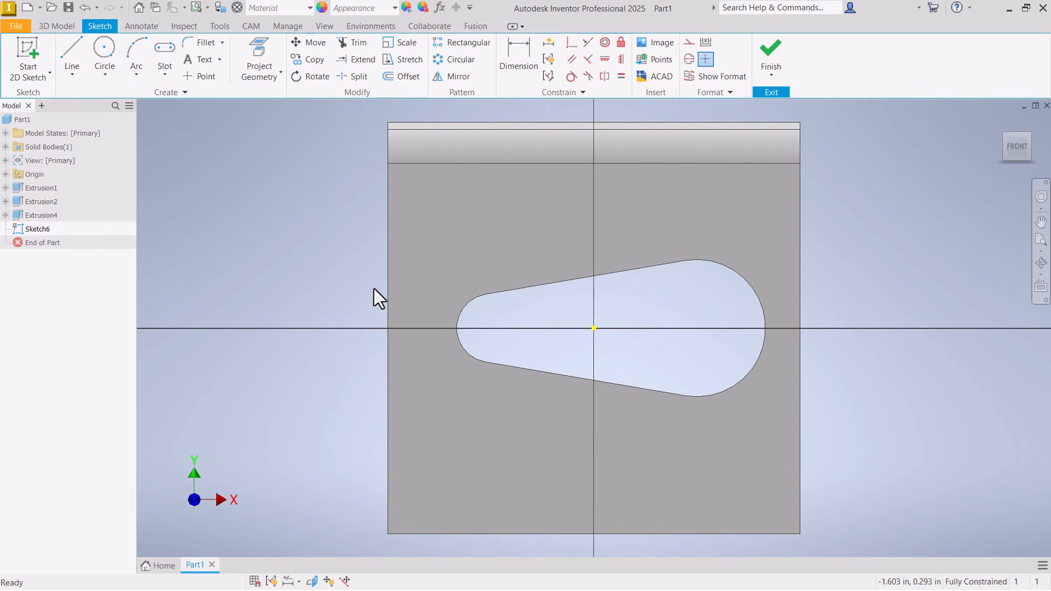
# - Below the opening, draw a horizontal line about 2.57 in long from the left edge, with a vertical line down to the bottom edge
pyautogui.click(71, 75)
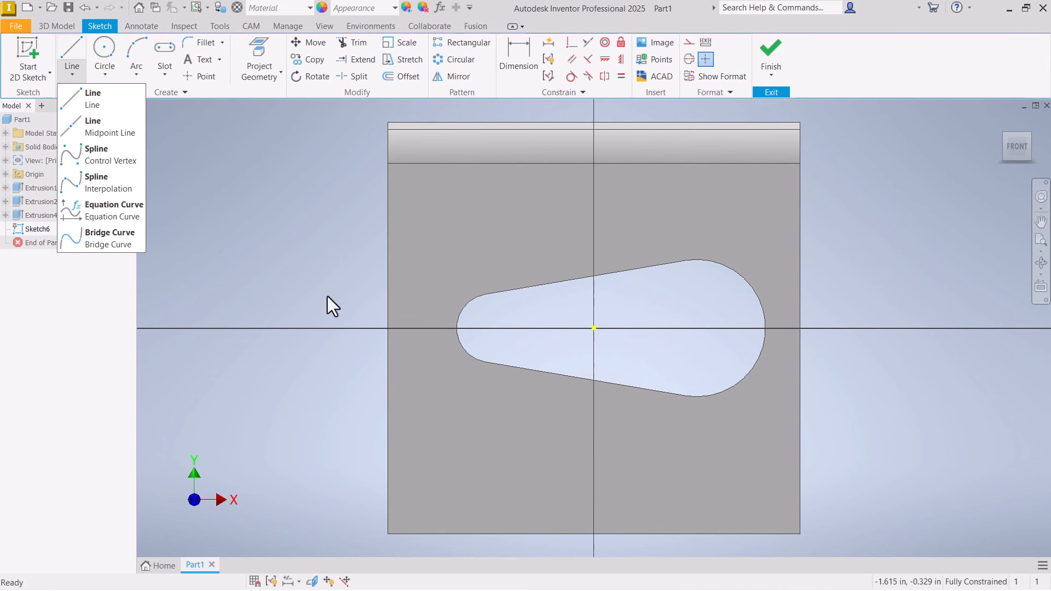
pyautogui.click(87, 97)
pyautogui.click(388, 429)
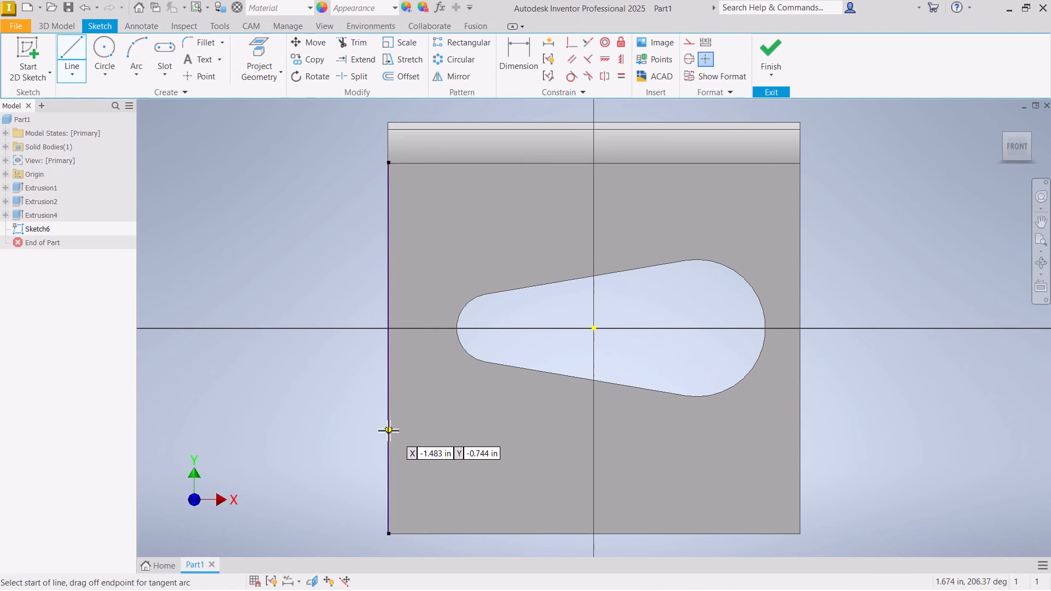
pyautogui.click(742, 430)
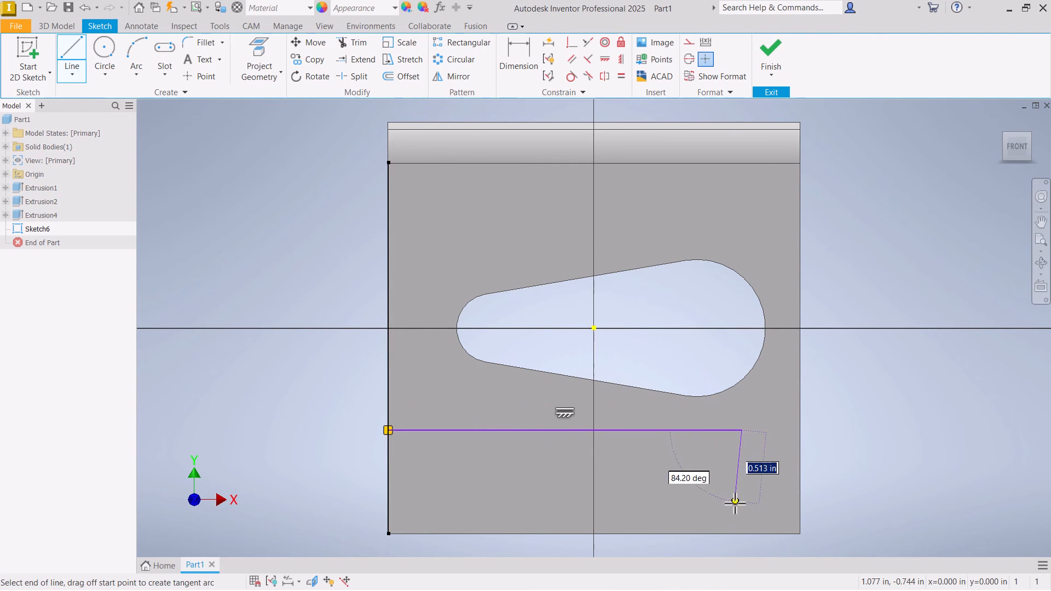
pyautogui.rightClick(742, 533)
pyautogui.click(787, 532)
# - Shift the vertical line outward and make it tangent to the opening's large right arc
pyautogui.scroll(-2, 586, 420)
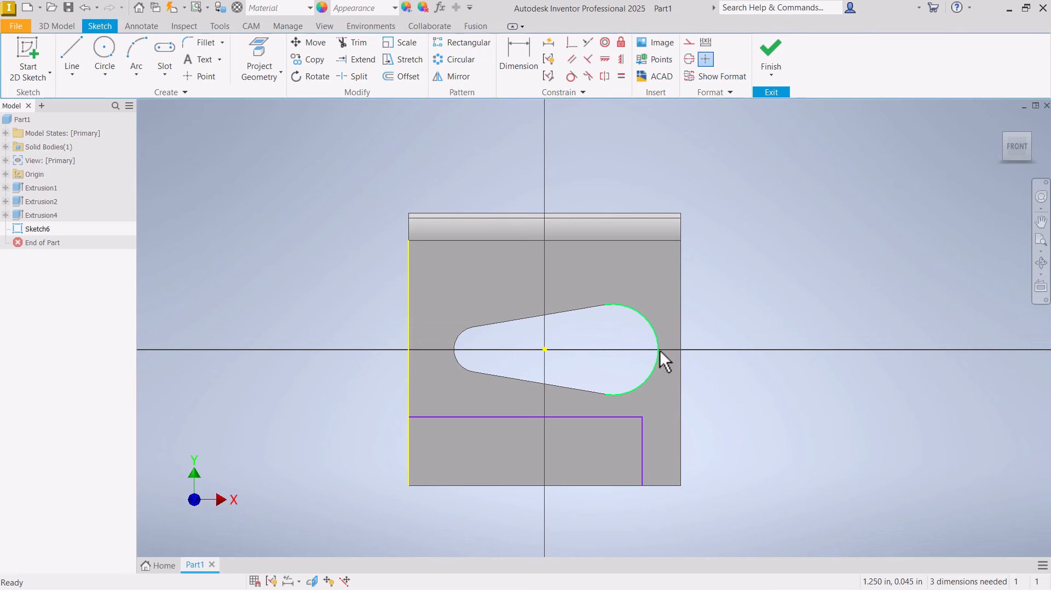
pyautogui.scroll(3, 659, 454)
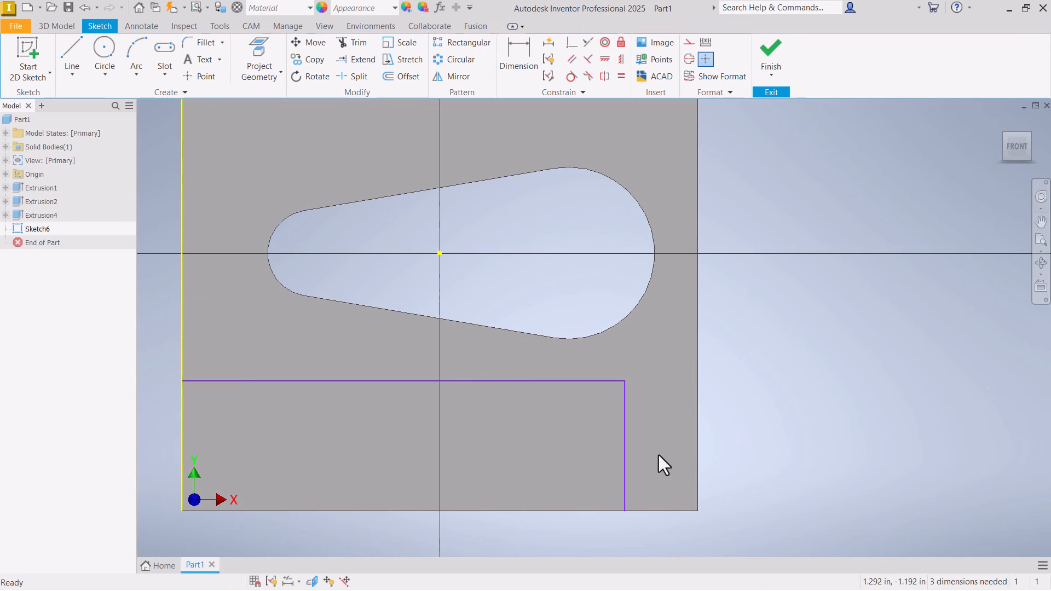
pyautogui.moveTo(627, 416); pyautogui.dragTo(633, 422)
pyautogui.click(573, 78)
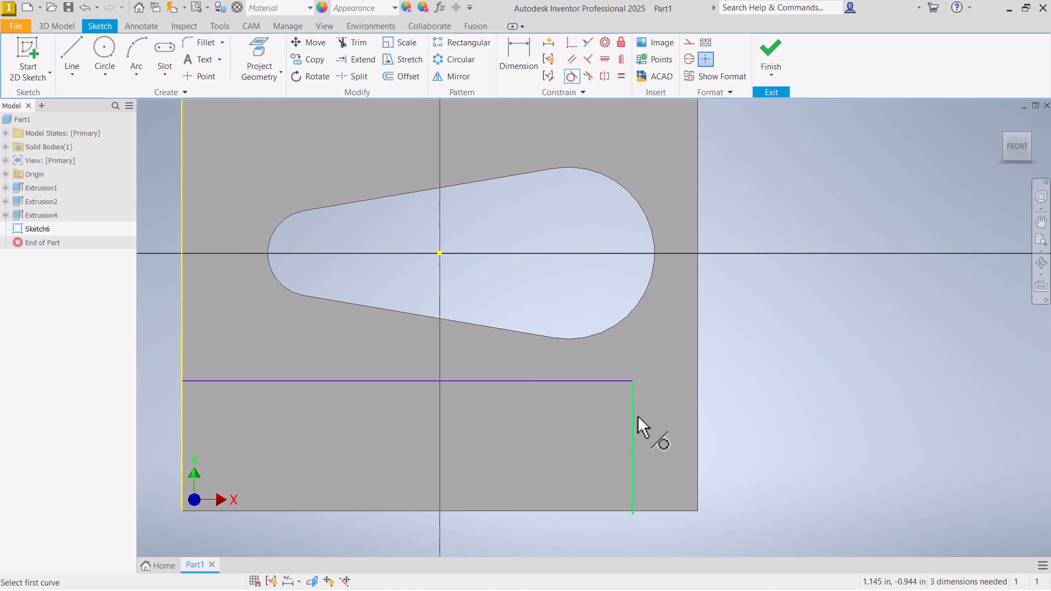
pyautogui.click(632, 417)
pyautogui.click(656, 271)
pyautogui.rightClick(611, 254)
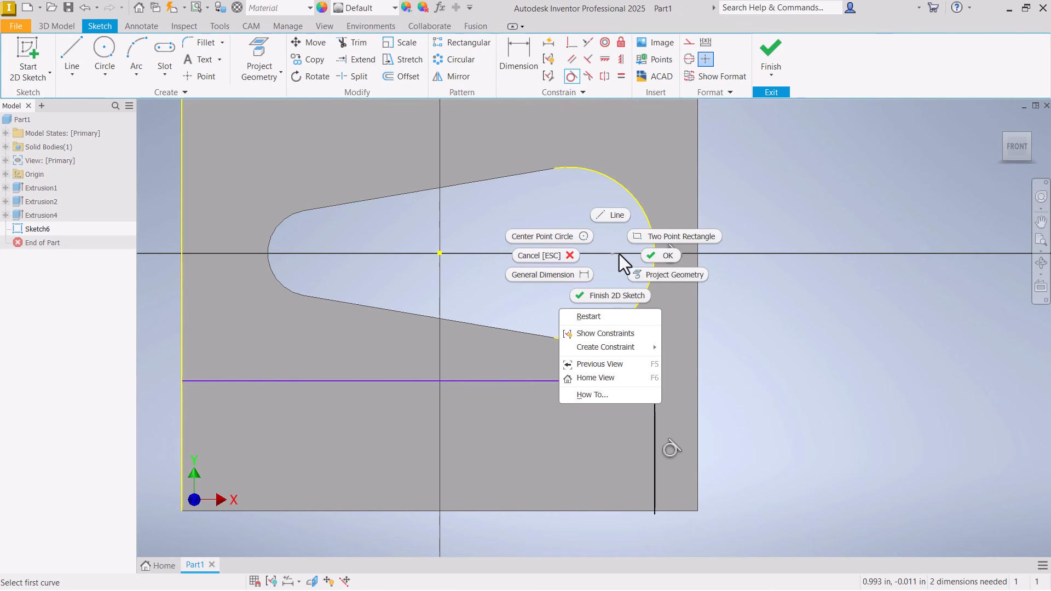
pyautogui.click(652, 255)
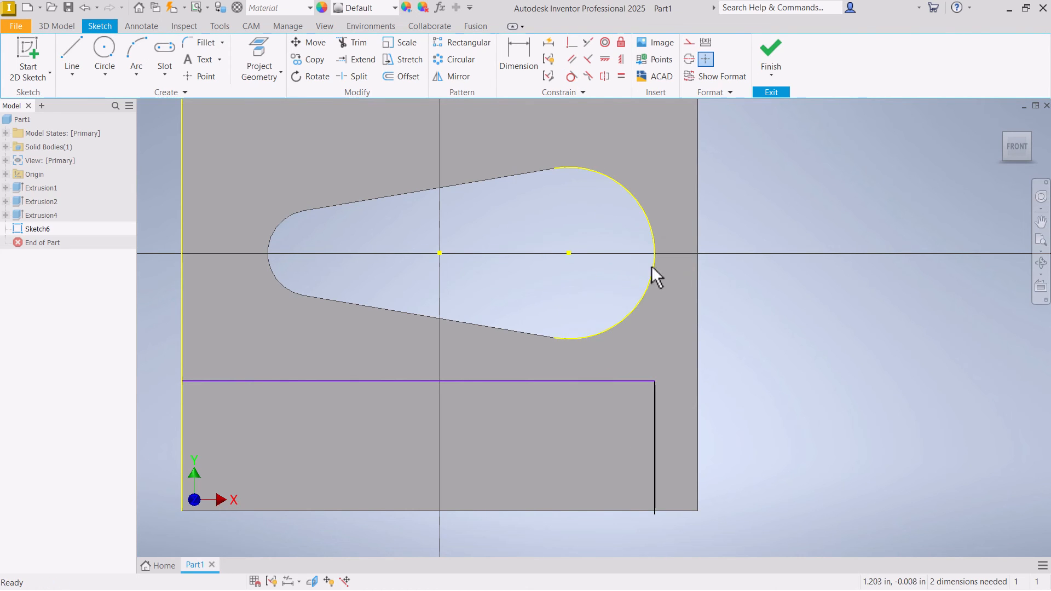
# - Dimension the horizontal line's height above the block's bottom edge to 0.75 in
pyautogui.click(504, 48)
pyautogui.click(306, 511)
pyautogui.click(316, 380)
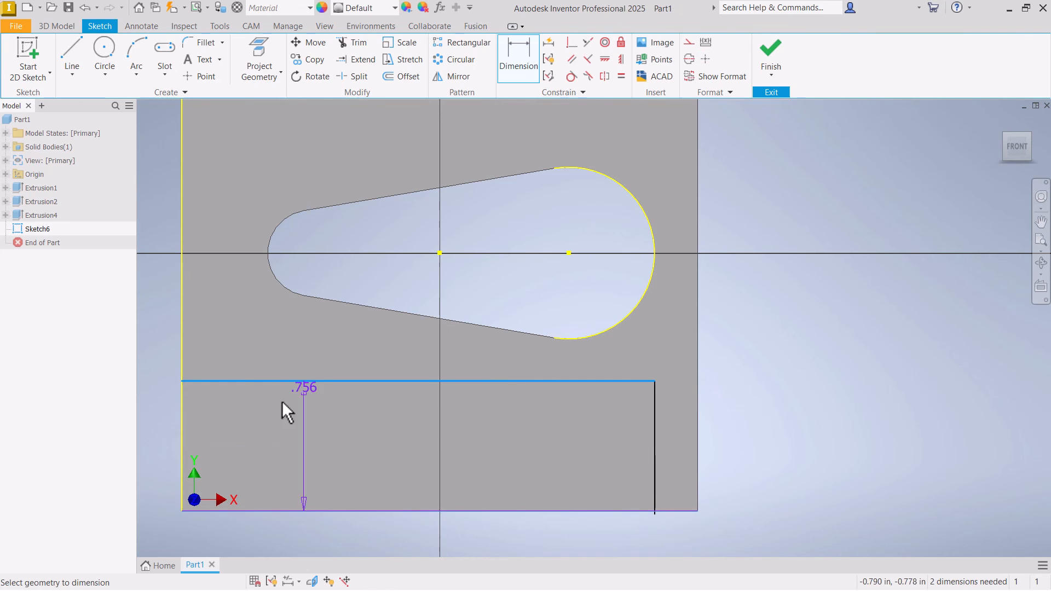
pyautogui.click(159, 448)
pyautogui.write('.75')
pyautogui.press('Return')
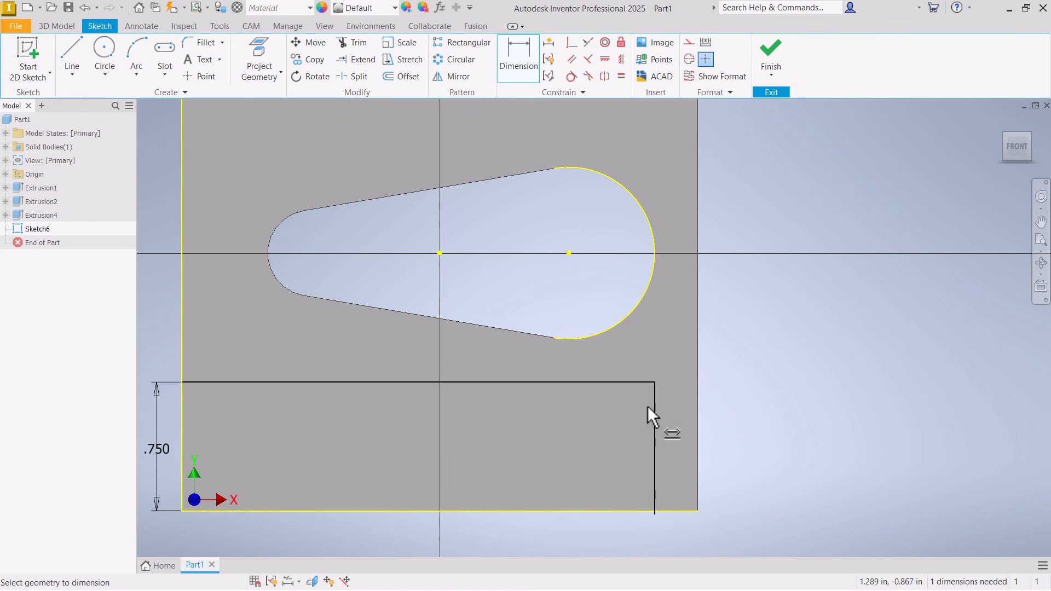
pyautogui.rightClick(461, 426)
pyautogui.click(539, 423)
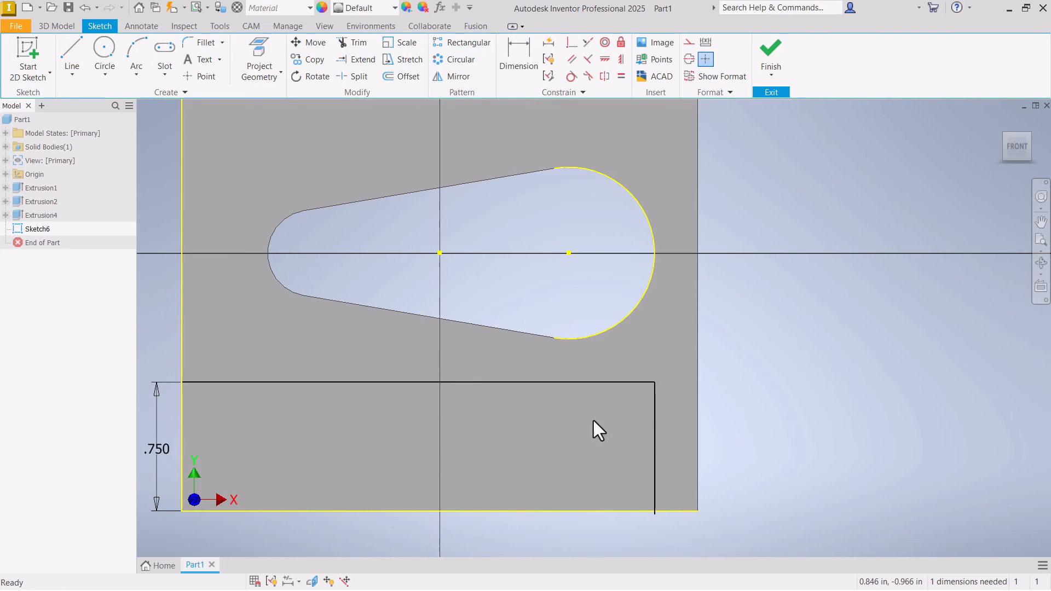
pyautogui.click(656, 255)
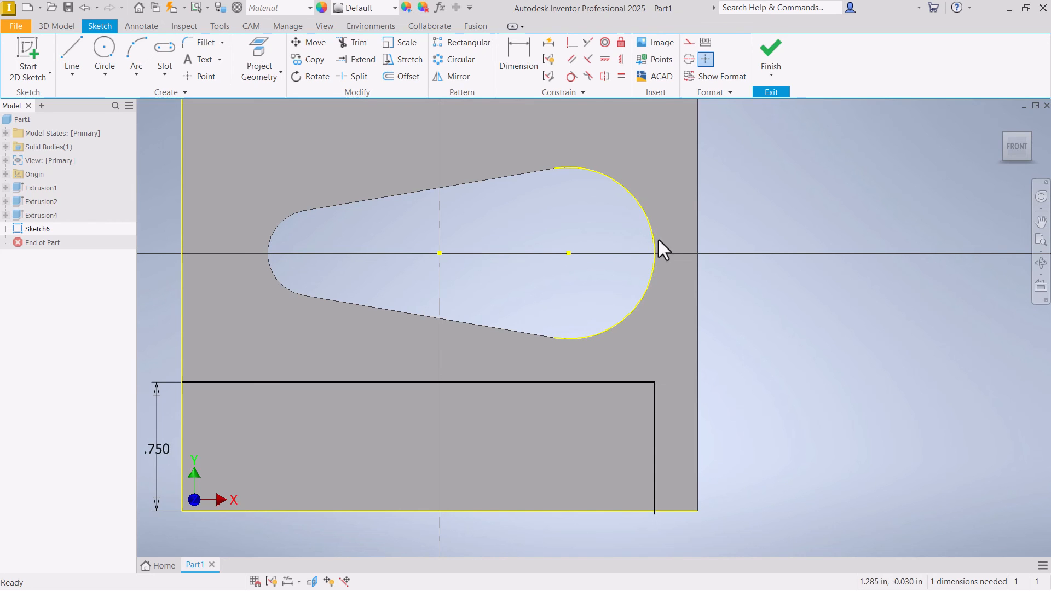
# - Make the vertical line's lower endpoint coincident with the block's bottom edge
pyautogui.click(568, 46)
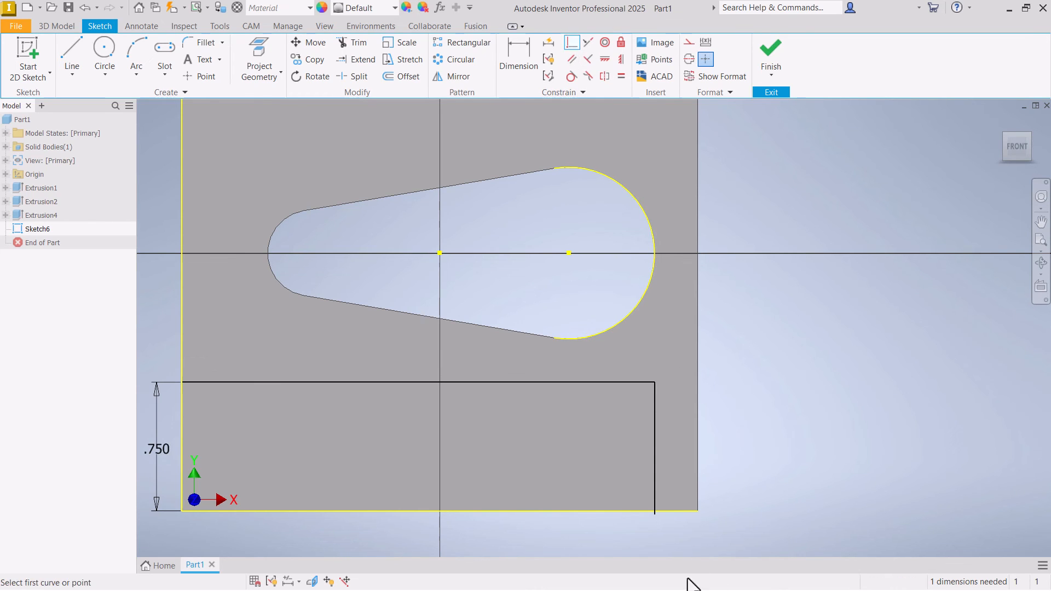
pyautogui.click(657, 518)
pyautogui.click(665, 512)
pyautogui.rightClick(674, 472)
pyautogui.click(712, 479)
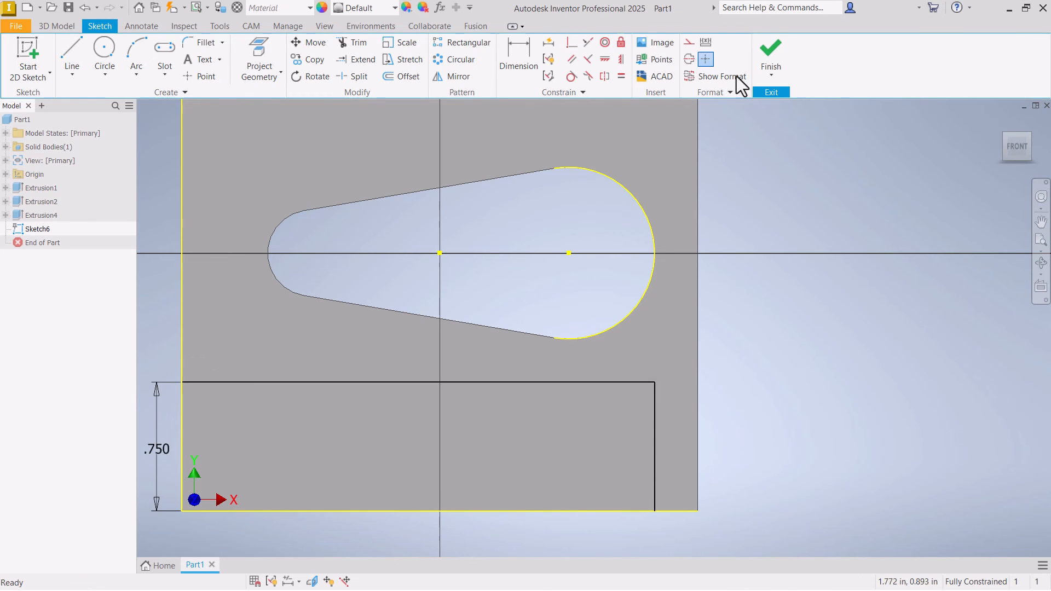
# - Finish the sketch and cut its rectangular corner profile through the whole block with an extrusion
pyautogui.rightClick(494, 231)
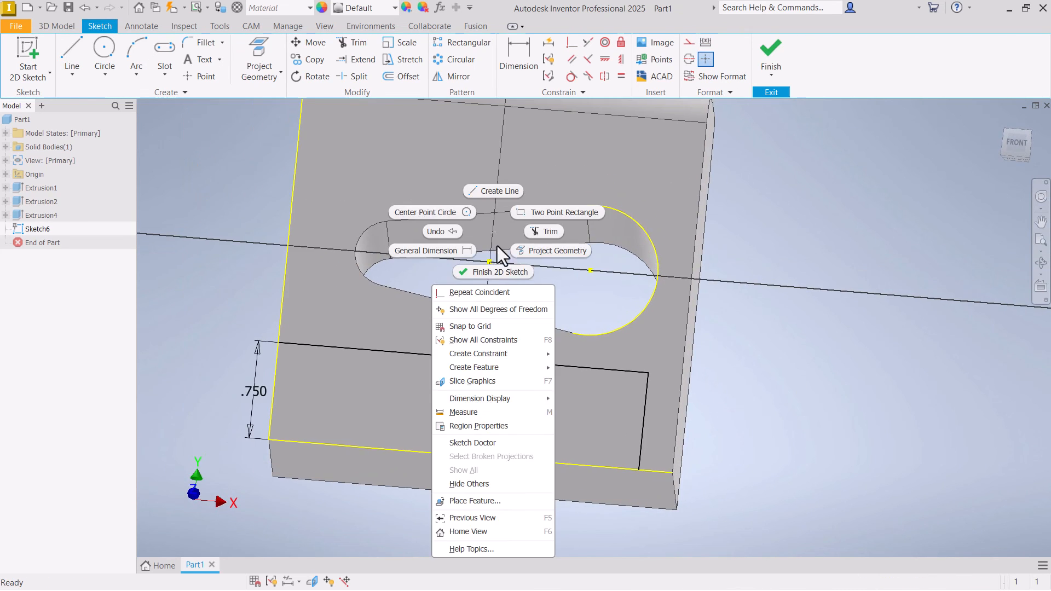
pyautogui.click(496, 273)
pyautogui.click(71, 49)
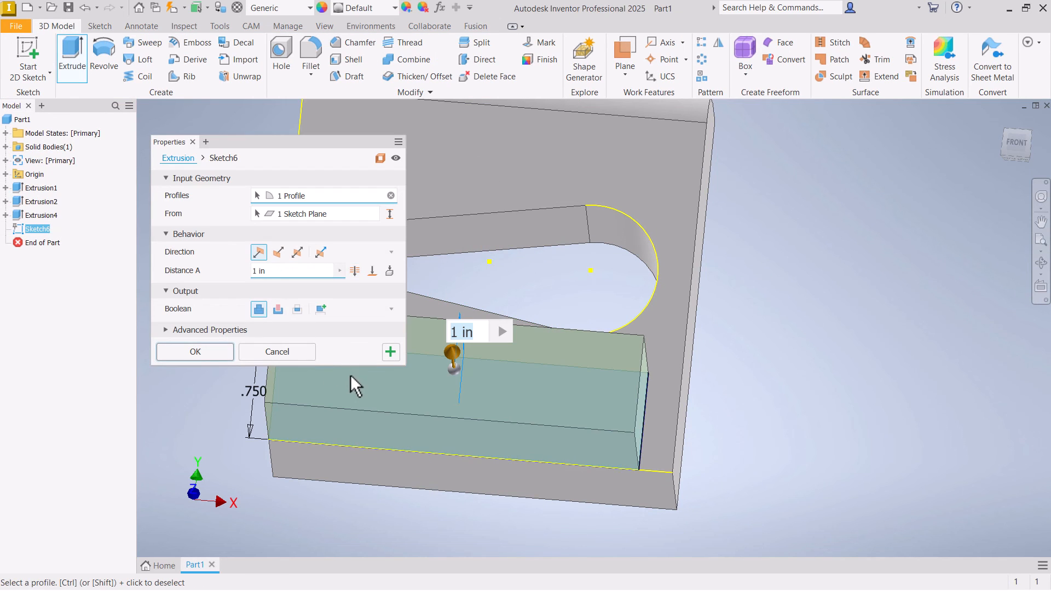
pyautogui.click(278, 308)
pyautogui.click(354, 271)
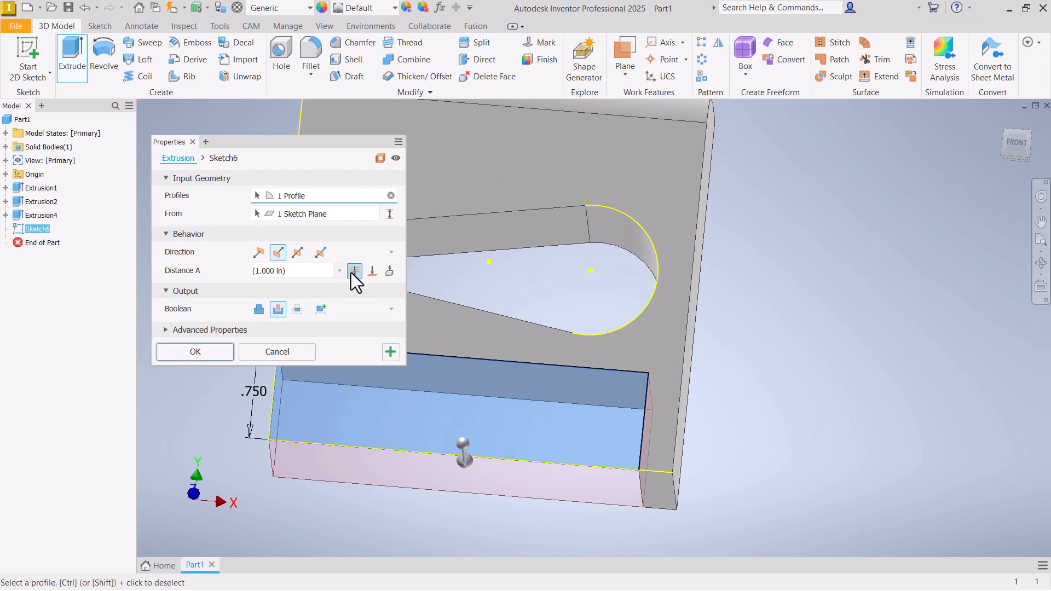
pyautogui.click(212, 350)
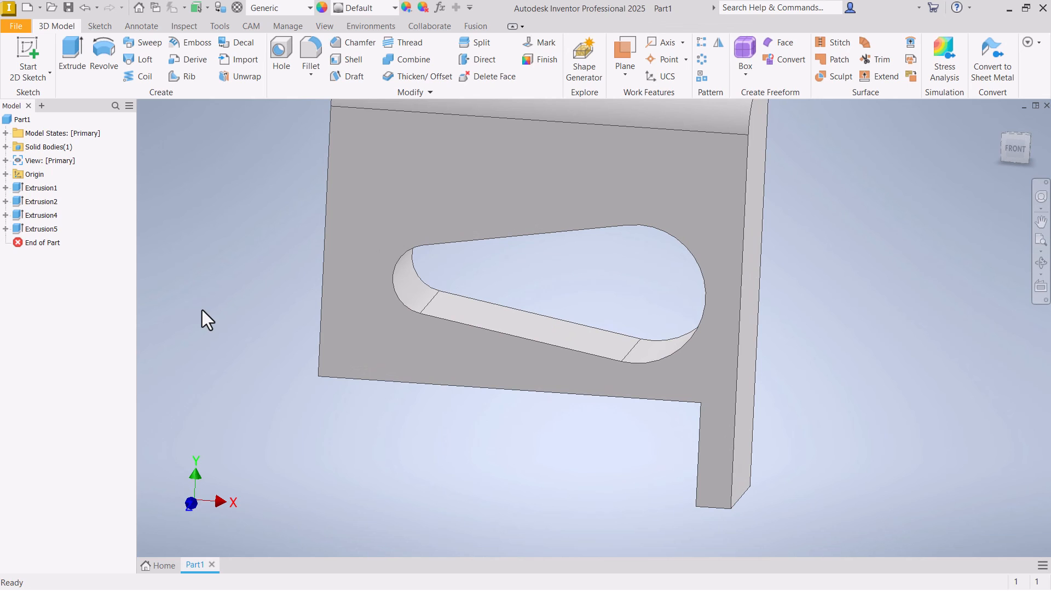
# - Edit Sketch3 under Extrusion2, set the opening's large arc diameter to 0.75 in, and finish the sketch
pyautogui.click(18, 203)
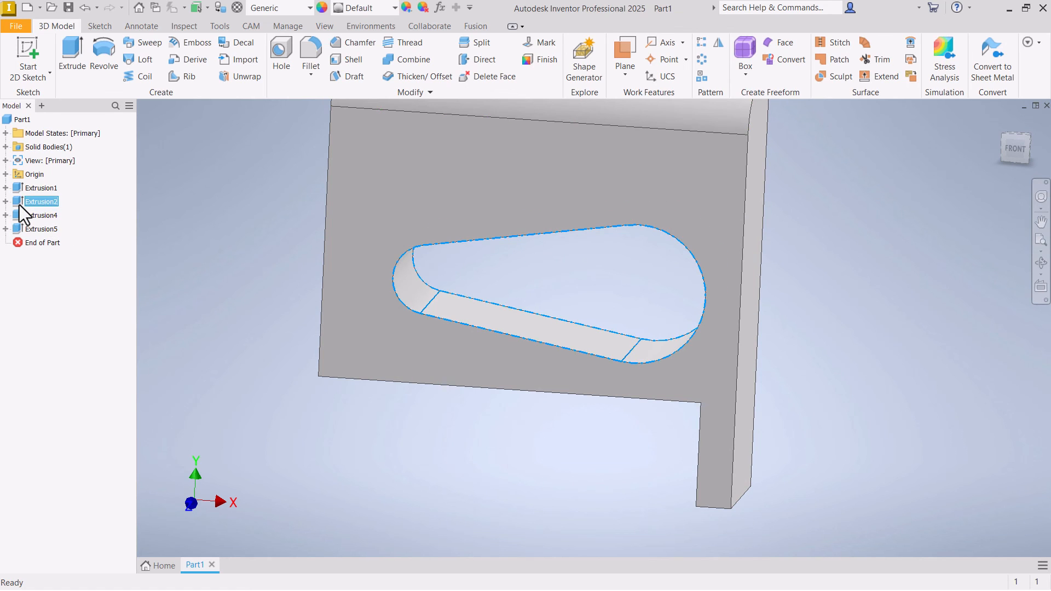
pyautogui.click(5, 201)
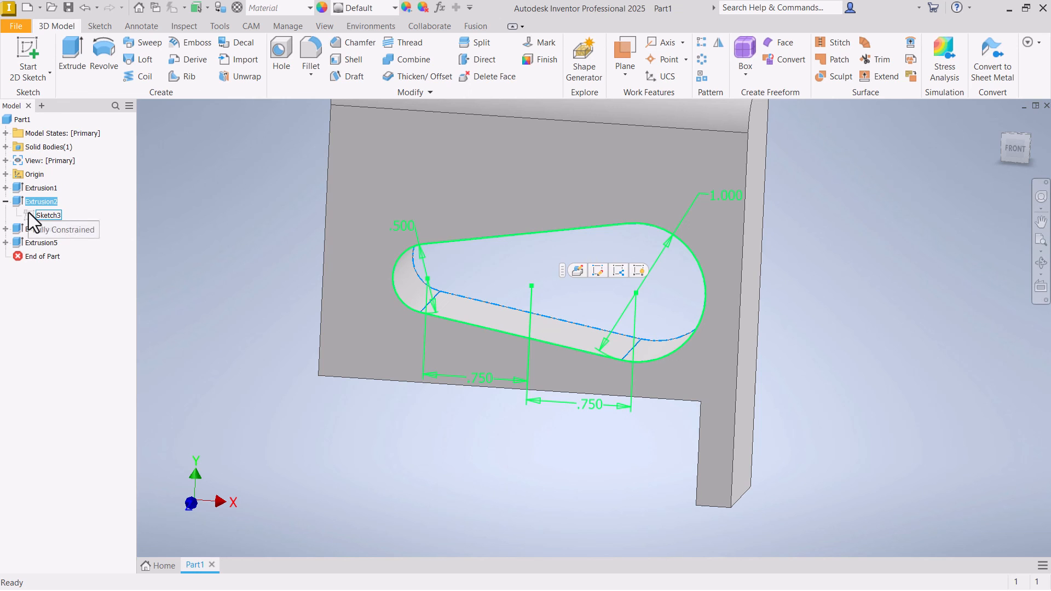
pyautogui.doubleClick(31, 216)
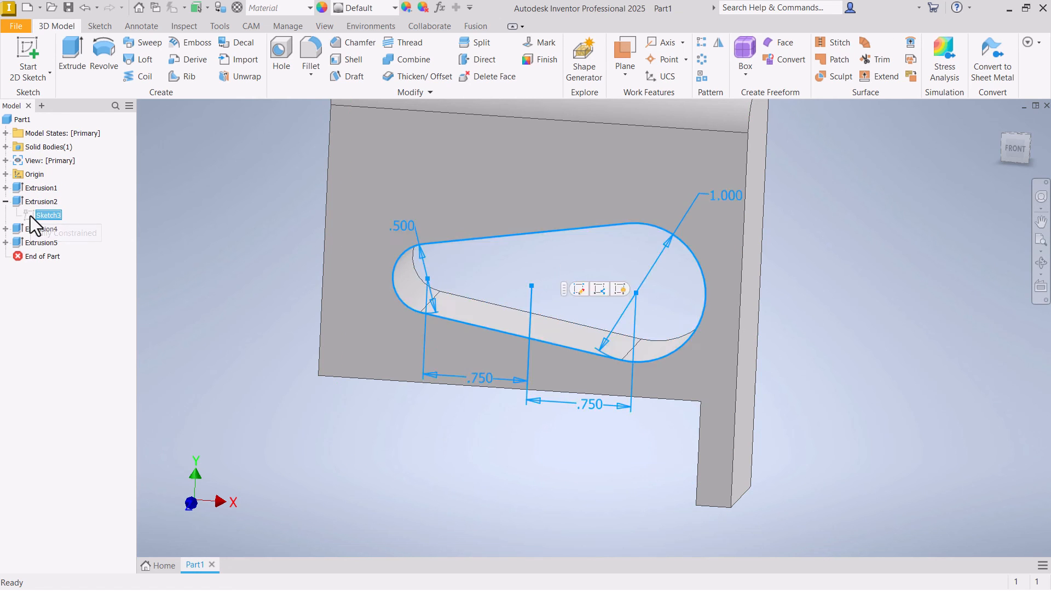
pyautogui.doubleClick(747, 217)
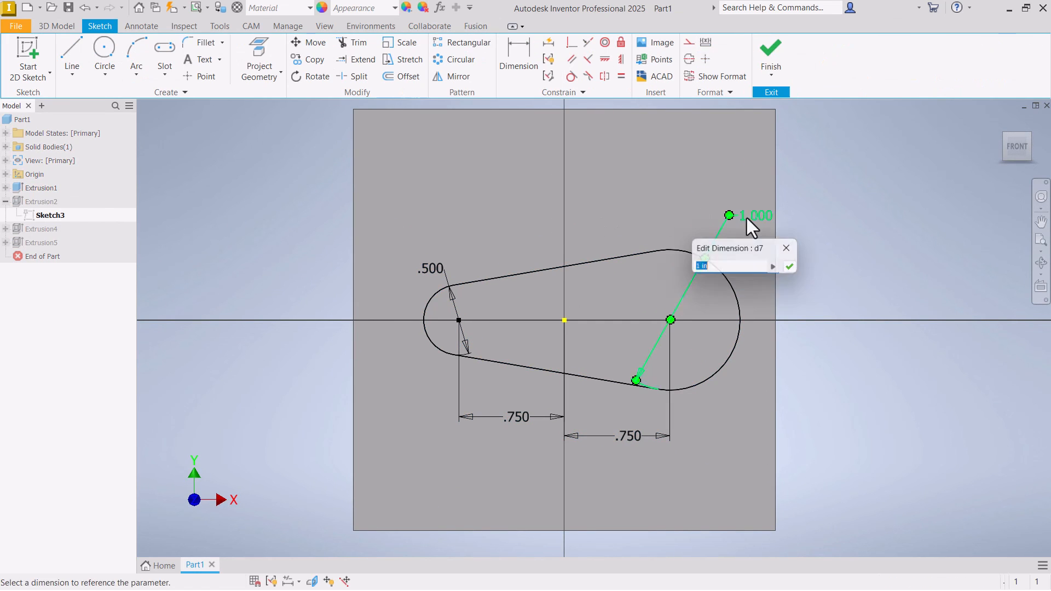
pyautogui.write('.75')
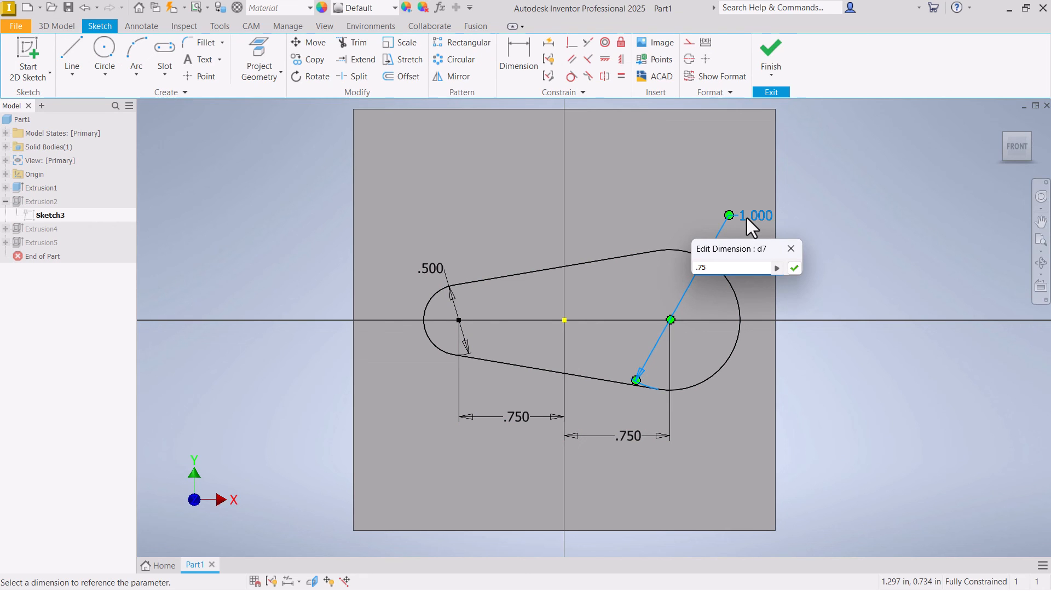
pyautogui.press('Return')
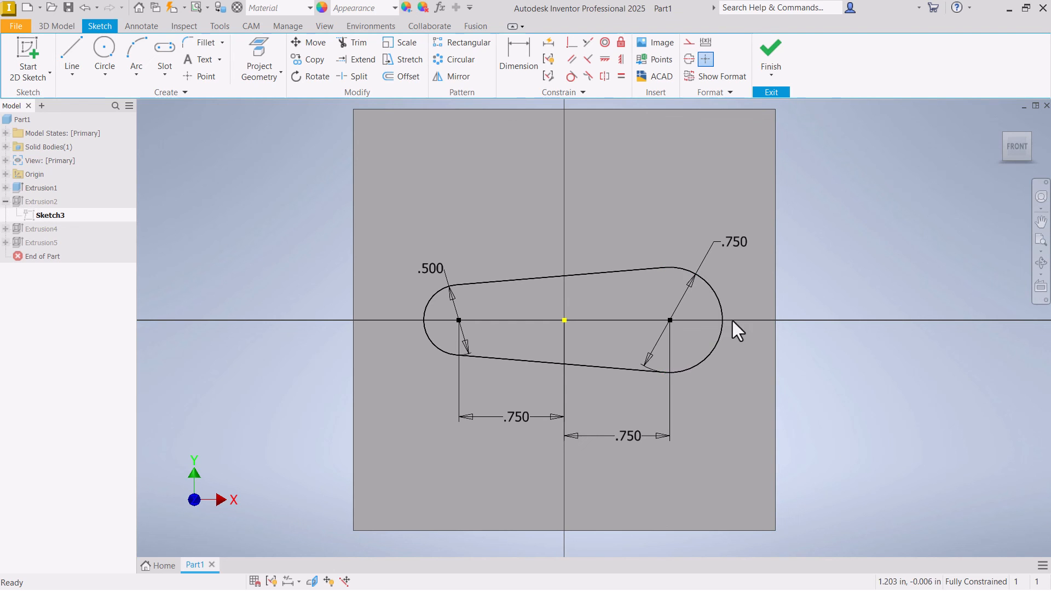
pyautogui.click(773, 55)
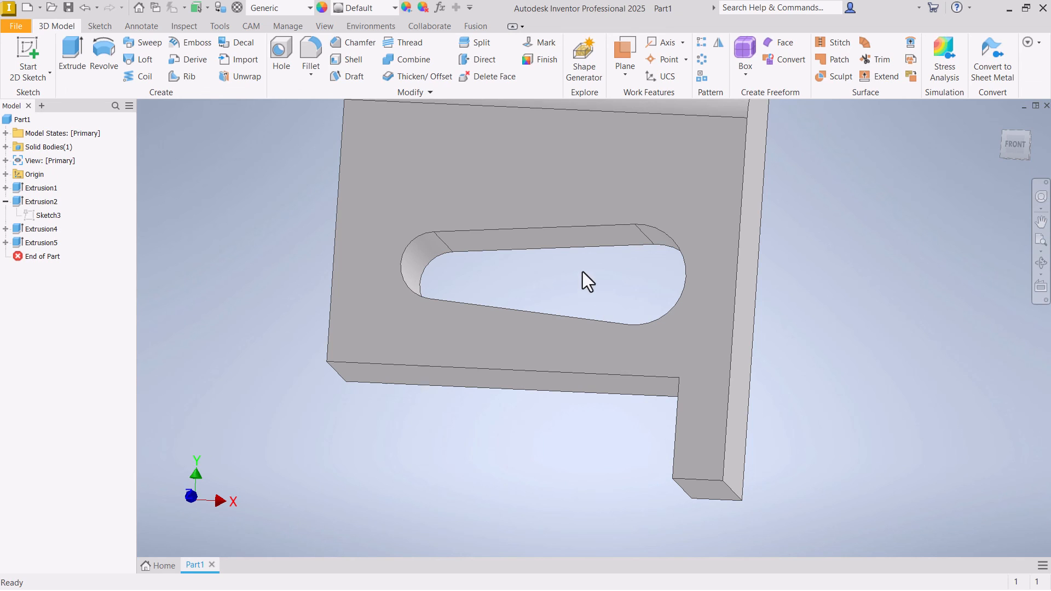
pyautogui.keyDown('shift'); pyautogui.moveTo(582, 271); pyautogui.dragTo(661, 435, button='middle'); pyautogui.keyUp('shift')
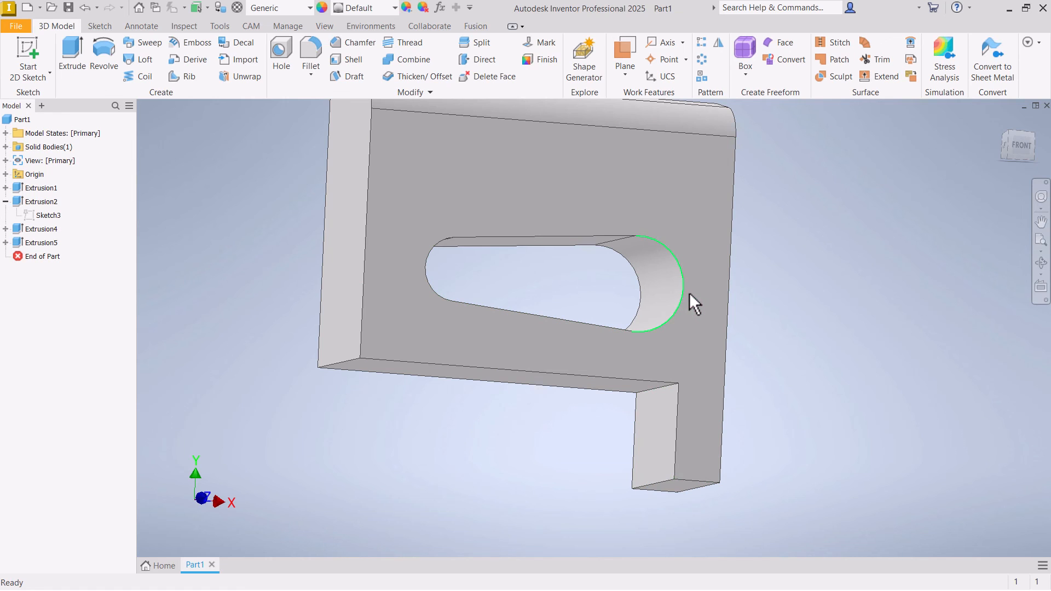
pyautogui.keyDown('shift'); pyautogui.moveTo(682, 283); pyautogui.dragTo(669, 428, button='middle'); pyautogui.keyUp('shift')
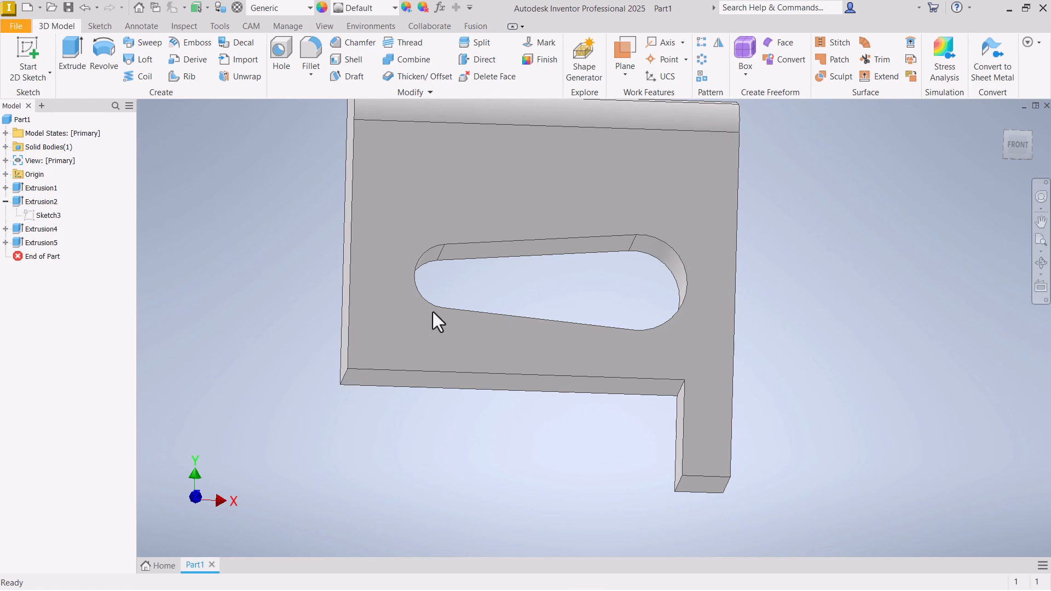
pyautogui.keyDown('shift'); pyautogui.moveTo(432, 311); pyautogui.dragTo(619, 278, button='middle'); pyautogui.keyUp('shift')
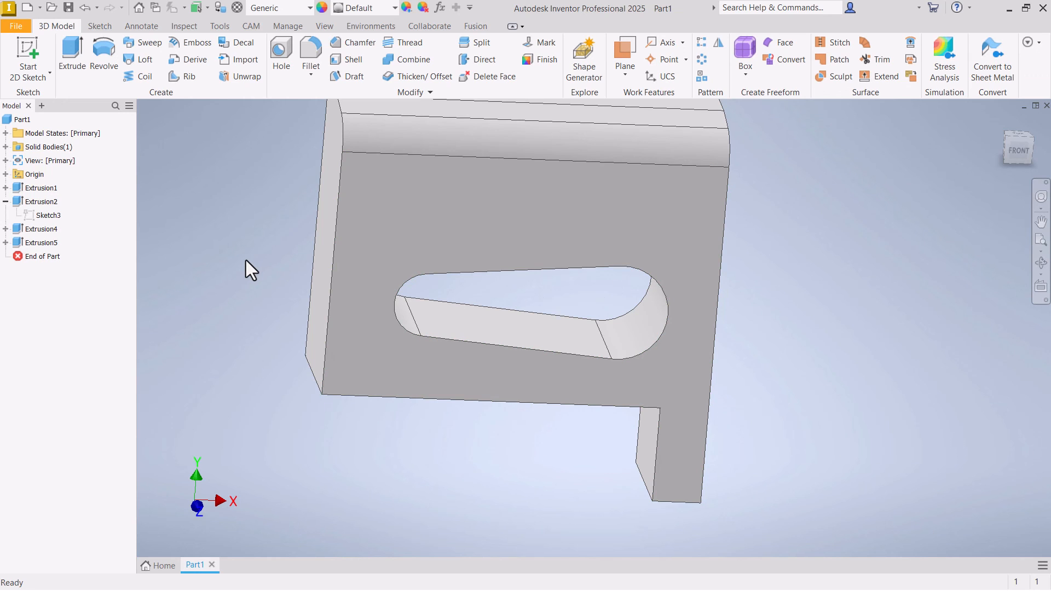
pyautogui.keyDown('shift'); pyautogui.moveTo(245, 260); pyautogui.dragTo(245, 261, button='middle'); pyautogui.keyUp('shift')
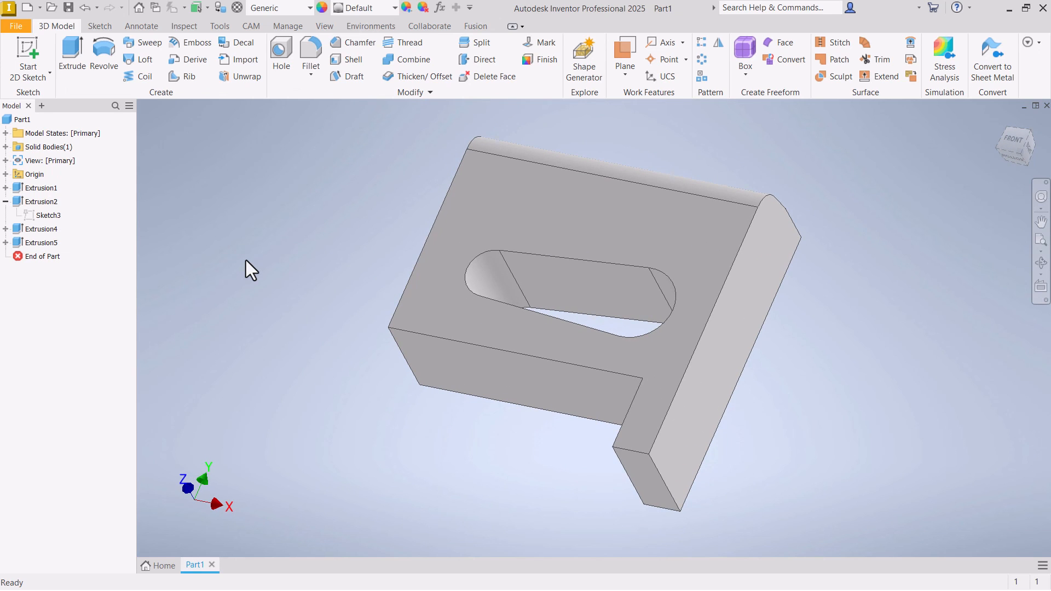